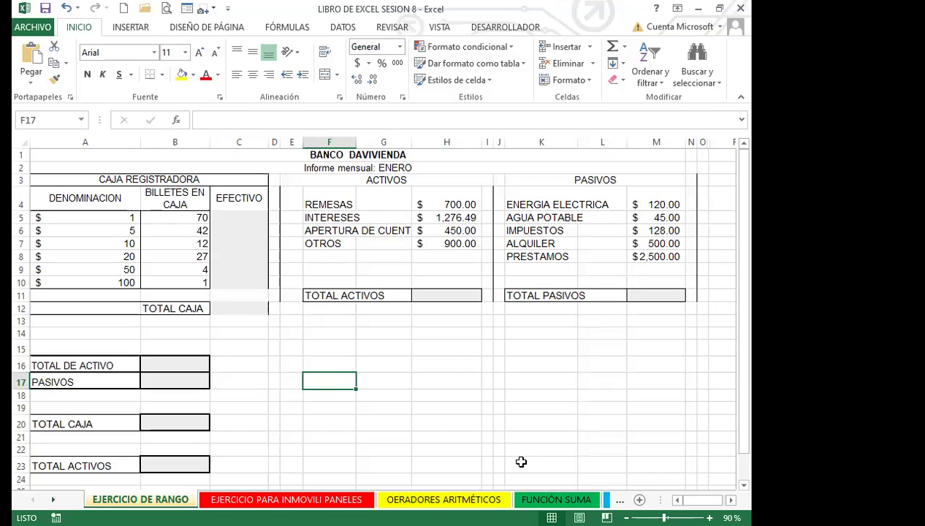
# Enter the formula =A5*B5 in cell C5 to multiply the first denomination by its number of bills
pyautogui.click(245, 225)
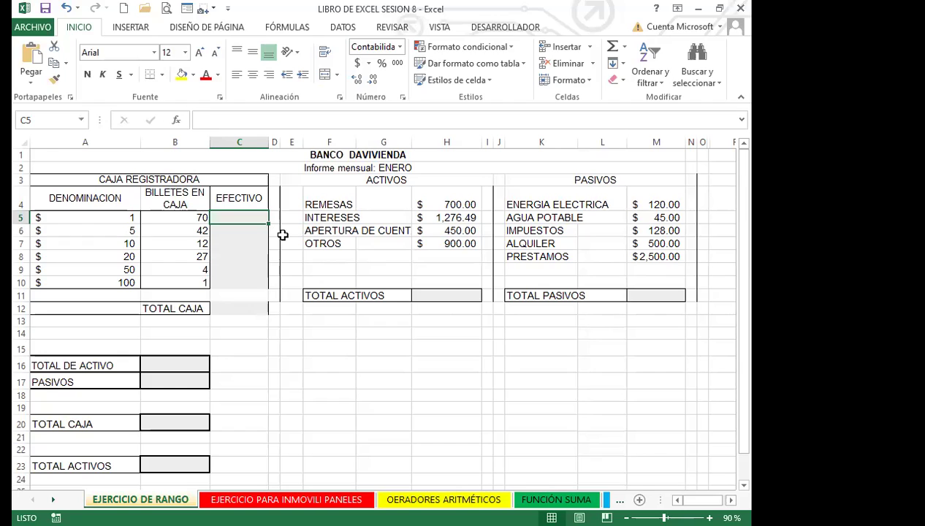
pyautogui.write('=')
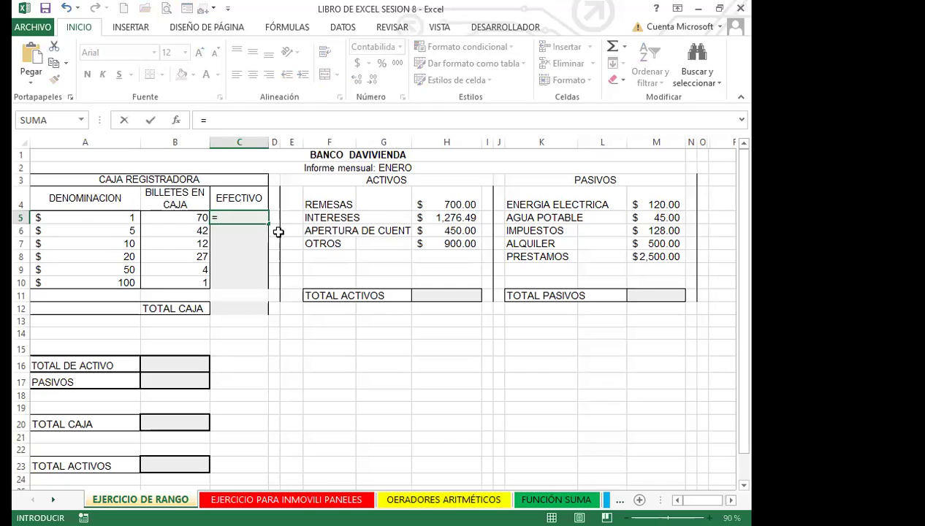
pyautogui.click(77, 217)
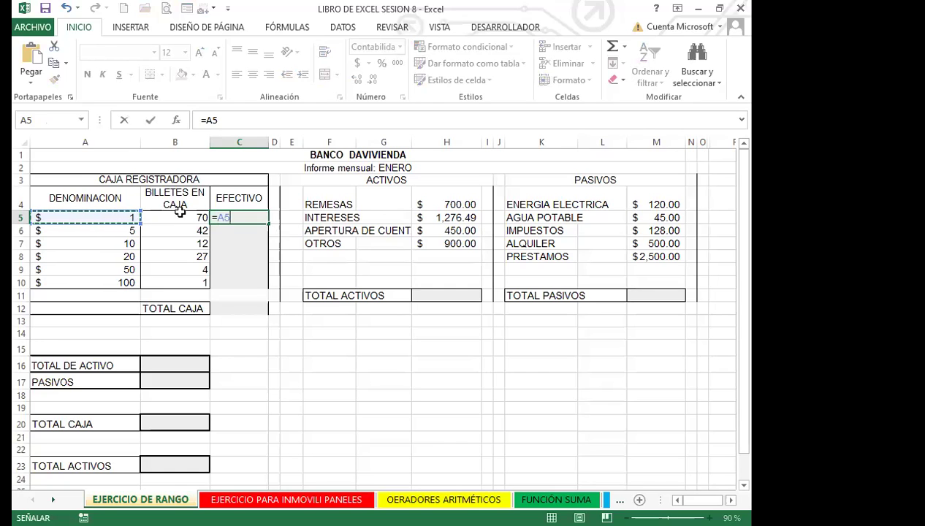
pyautogui.write('*')
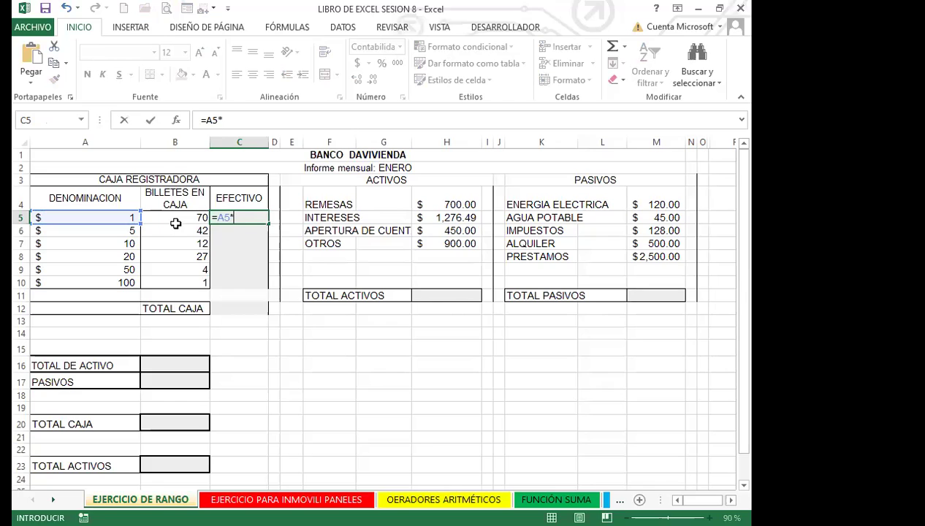
pyautogui.click(176, 218)
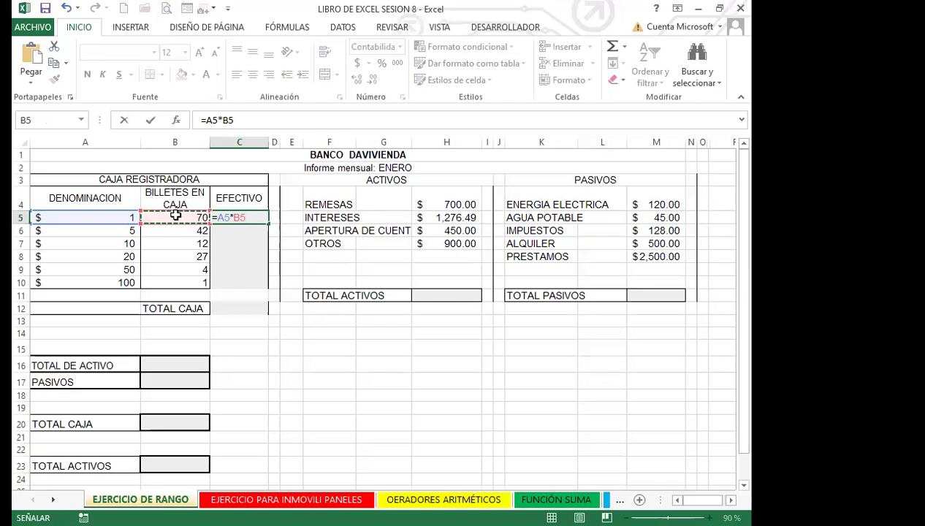
pyautogui.press('Return')
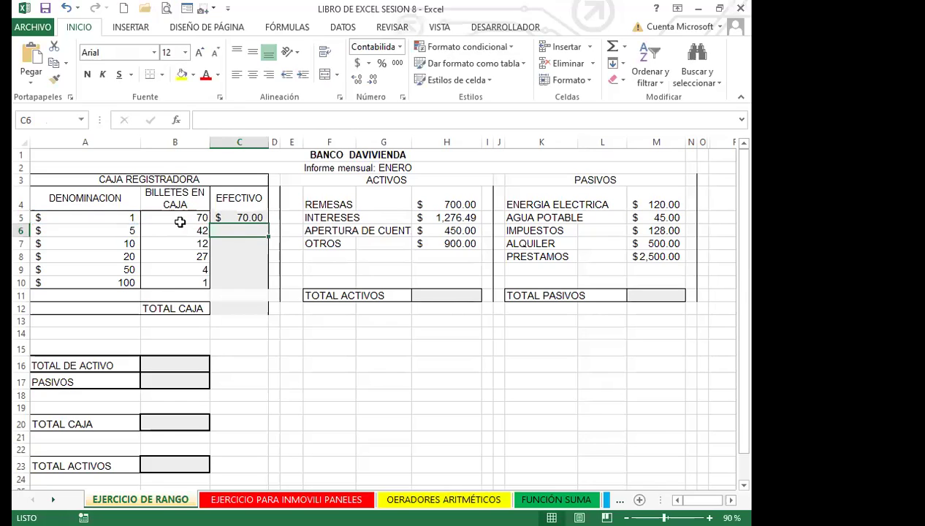
# Fill the C5 formula down the EFECTIVO column through cell C10
pyautogui.click(239, 217)
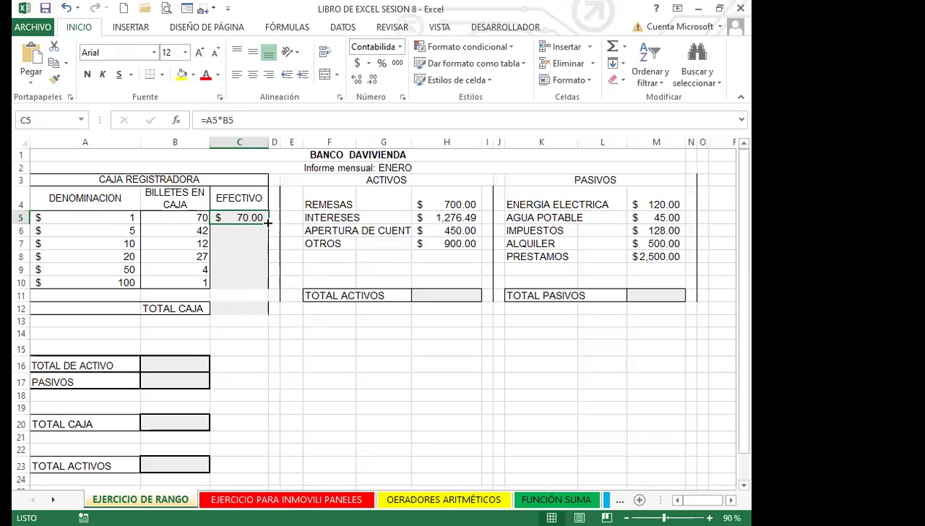
pyautogui.moveTo(268, 223); pyautogui.dragTo(261, 287)
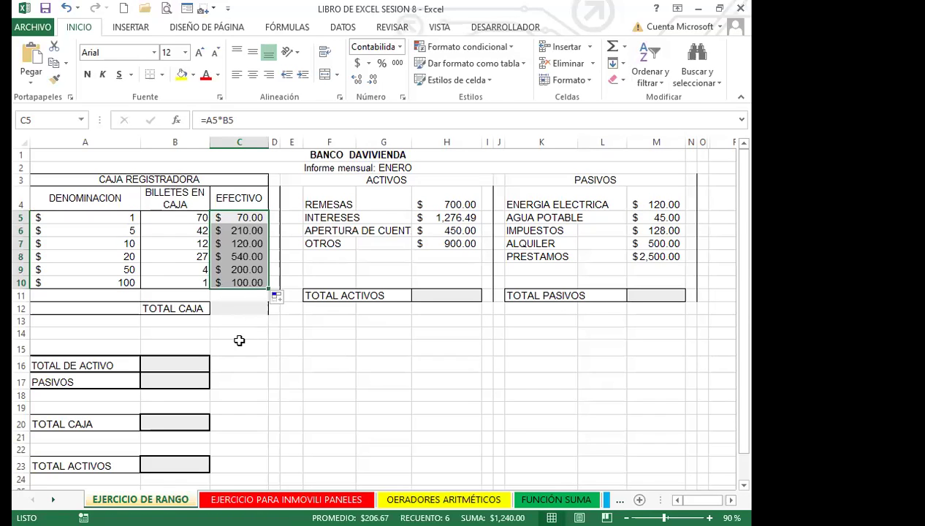
pyautogui.click(241, 333)
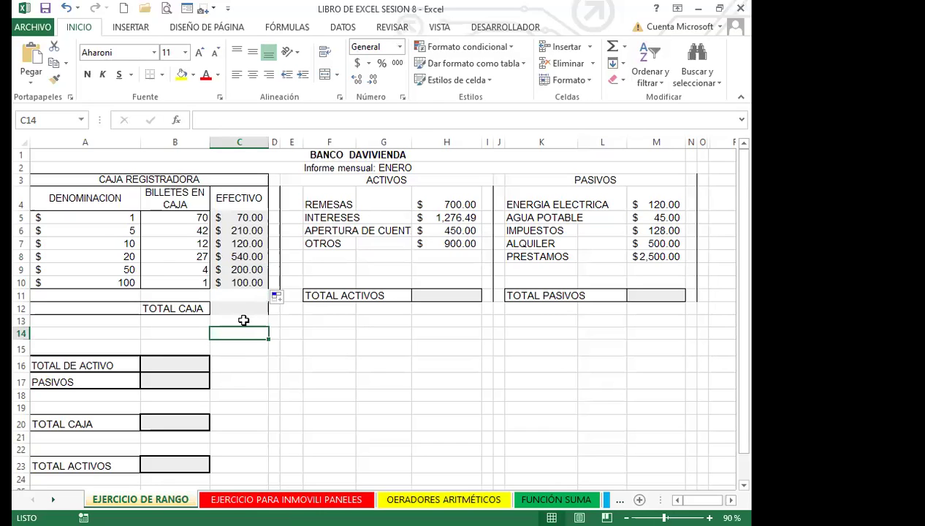
# Name the cell range C5:C10 EFECTIVO
pyautogui.click(241, 307)
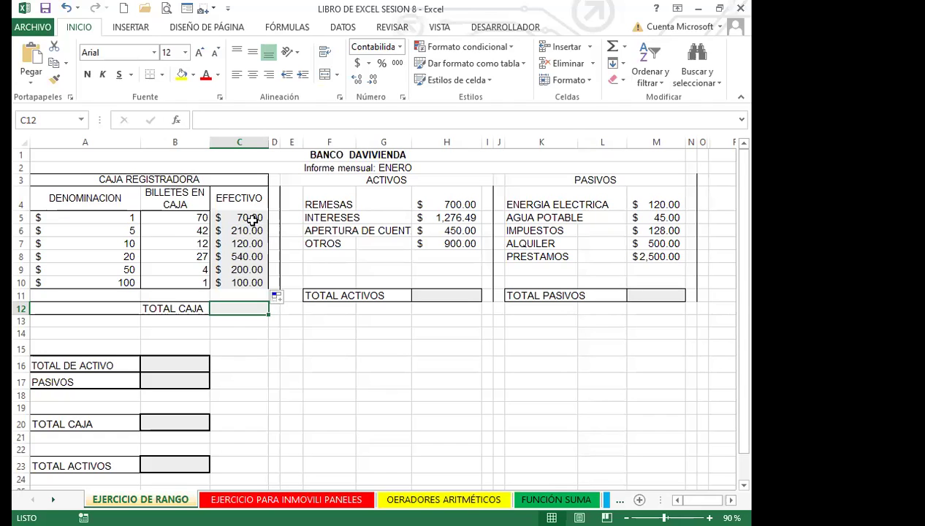
pyautogui.moveTo(251, 219); pyautogui.dragTo(246, 291)
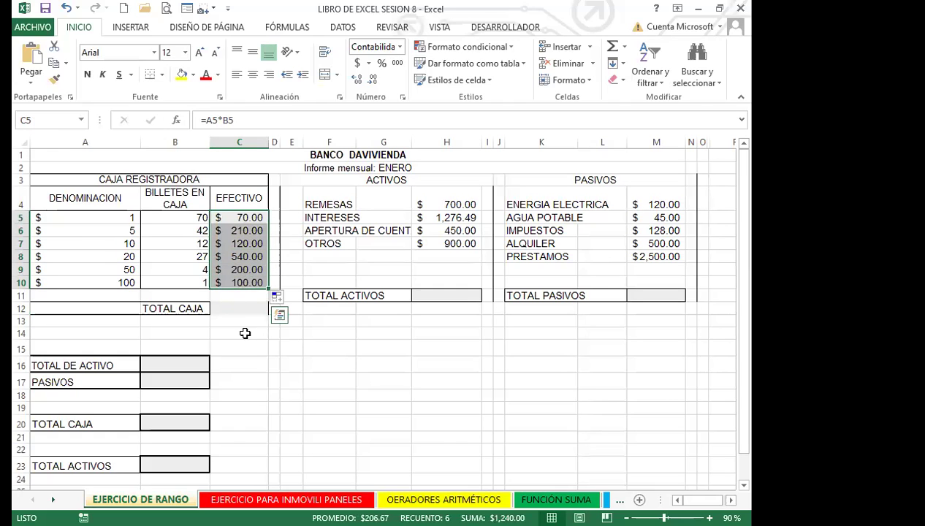
pyautogui.click(47, 120)
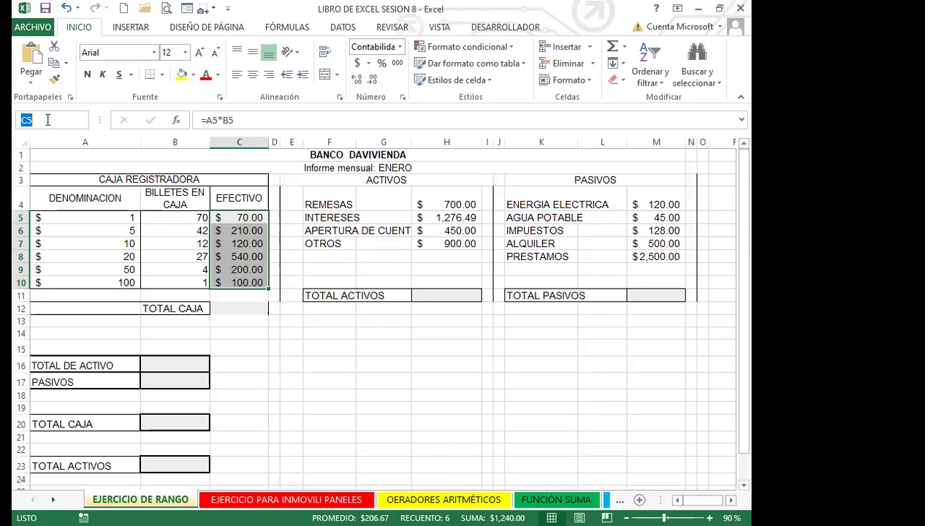
pyautogui.write('EFECTIVO')
pyautogui.press('Return')
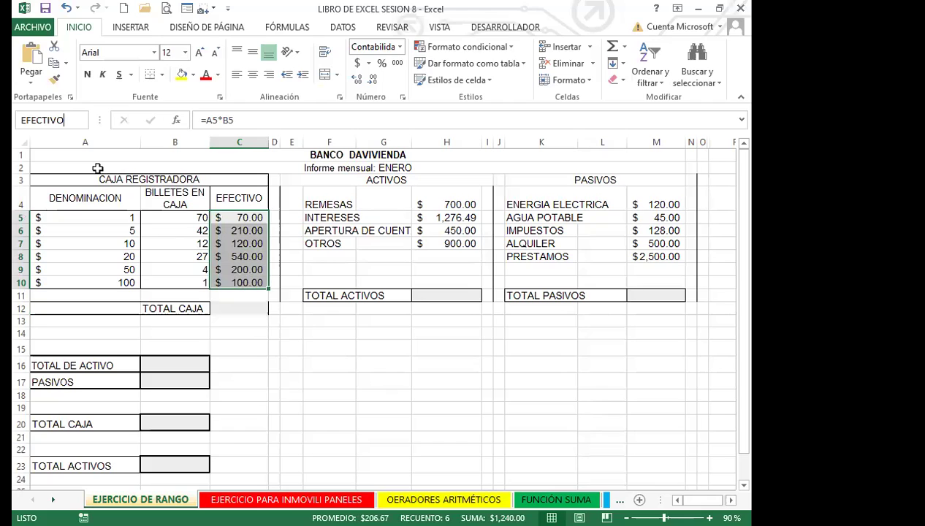
pyautogui.press('Return')
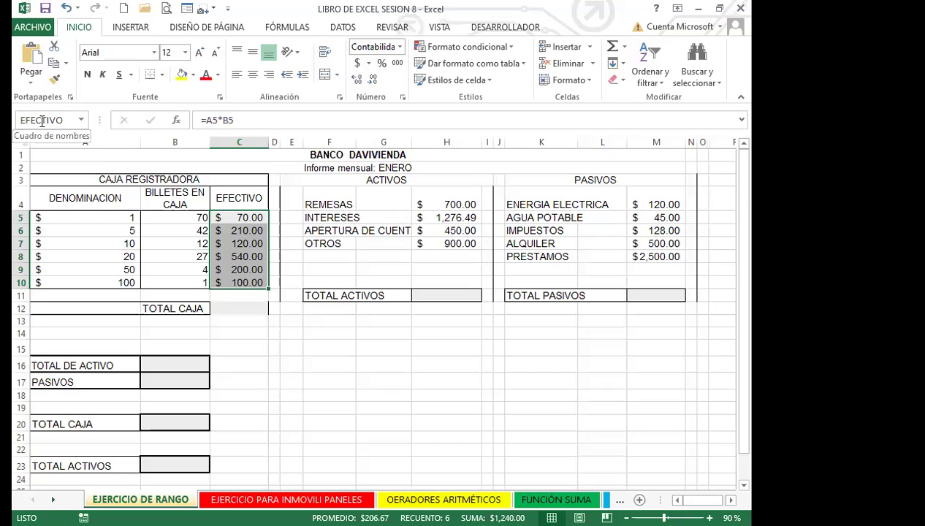
pyautogui.click(241, 350)
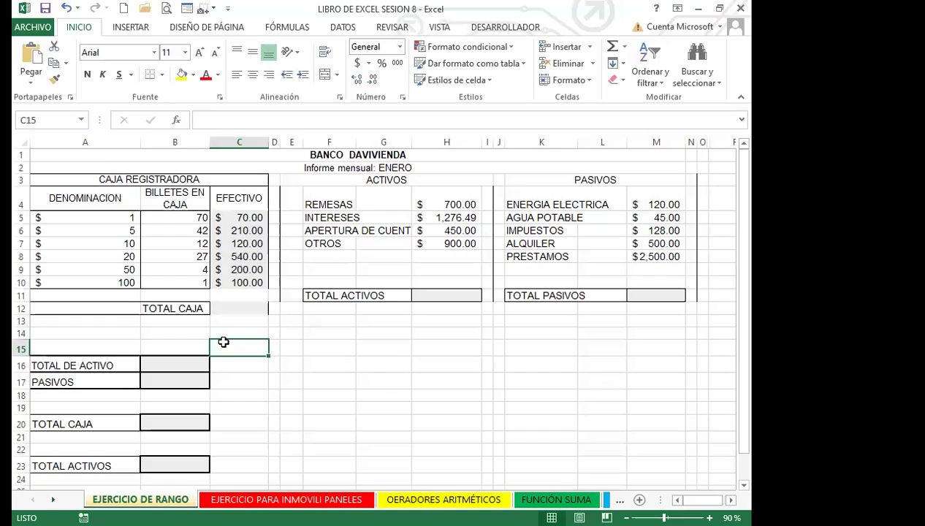
# Enter =SUMA(EFECTIVO) in the TOTAL CAJA cell C12, using the named range
pyautogui.click(228, 309)
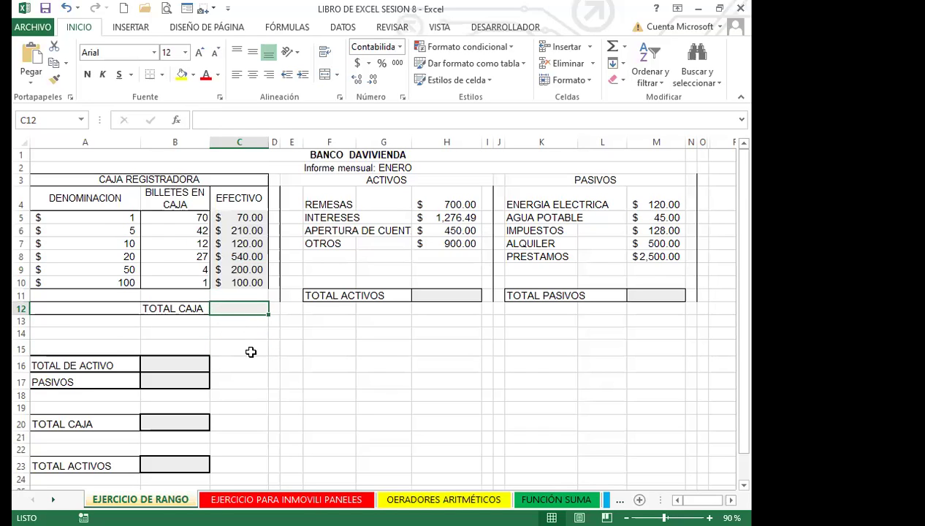
pyautogui.write('=S')
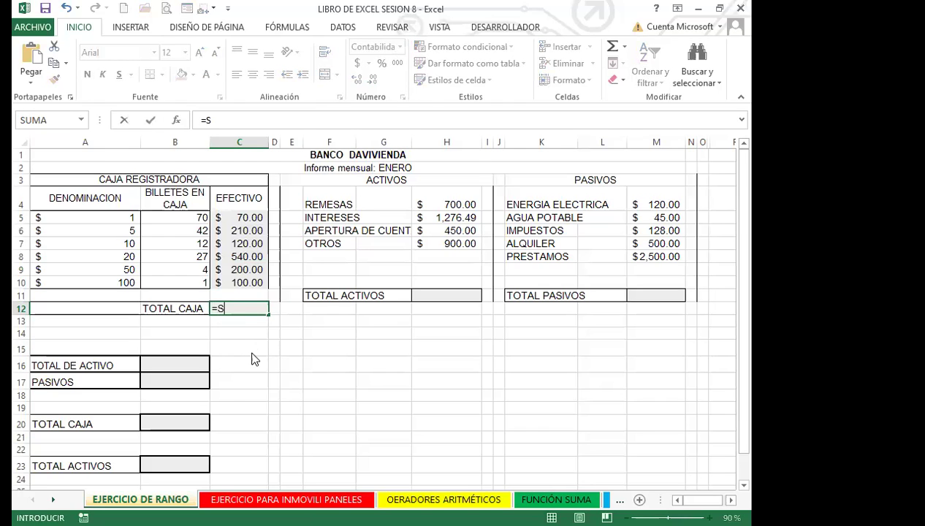
pyautogui.write('UMA')
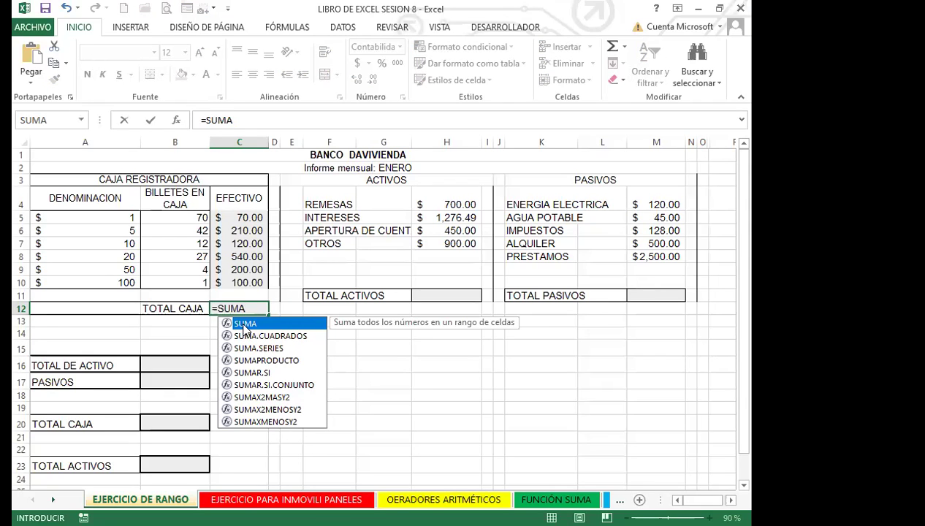
pyautogui.write('(')
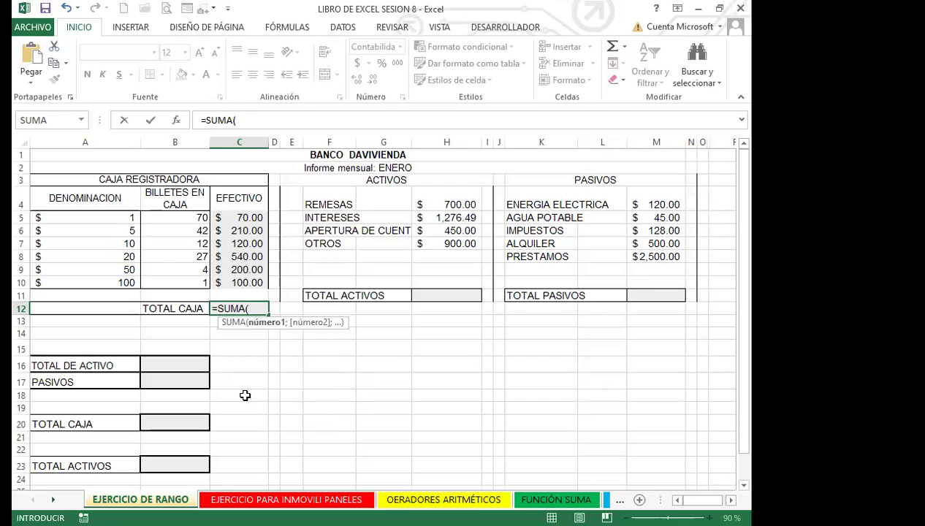
pyautogui.write('EF')
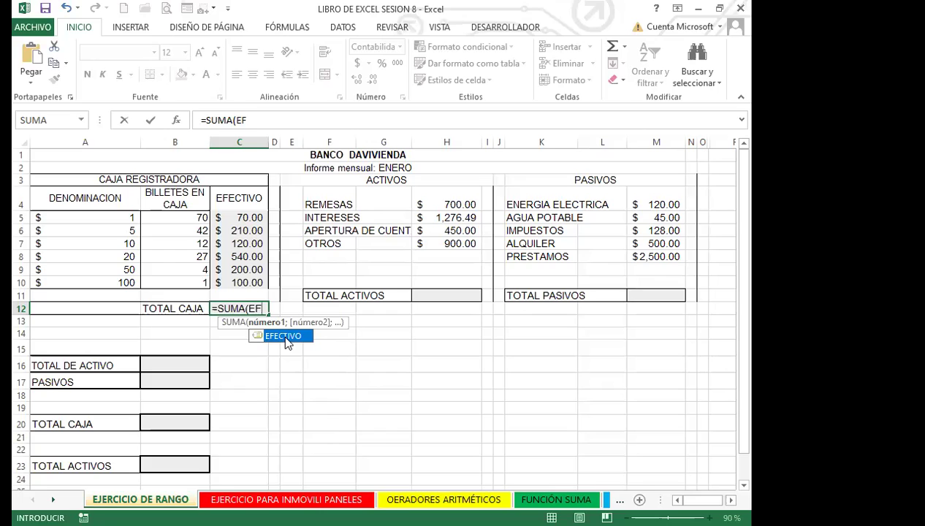
pyautogui.press('Tab')
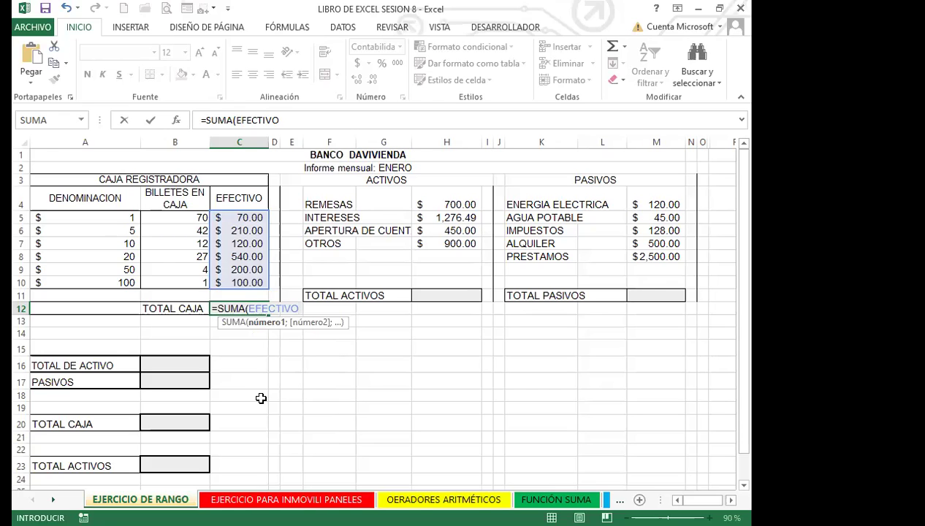
pyautogui.press('Return')
pyautogui.click(232, 311)
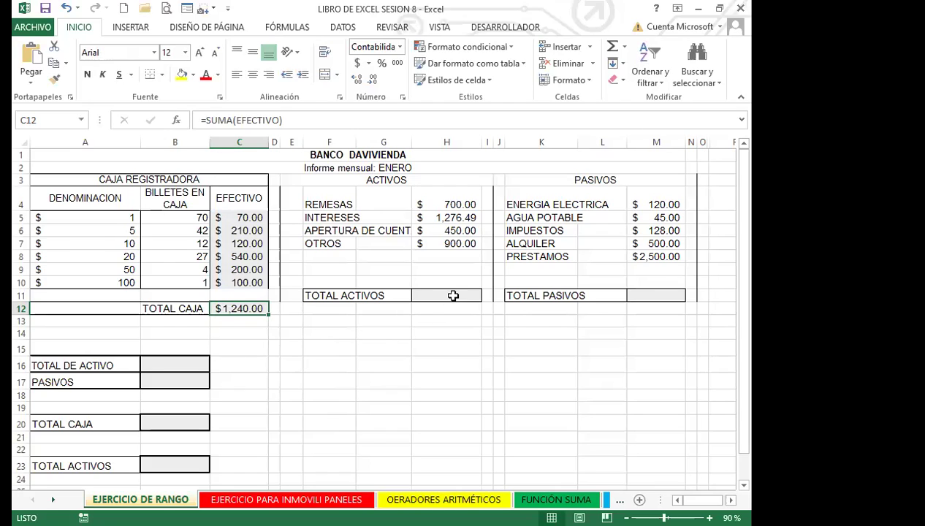
# Begin a formula in the TOTAL ACTIVOS cell H11 with an equals sign
pyautogui.click(448, 295)
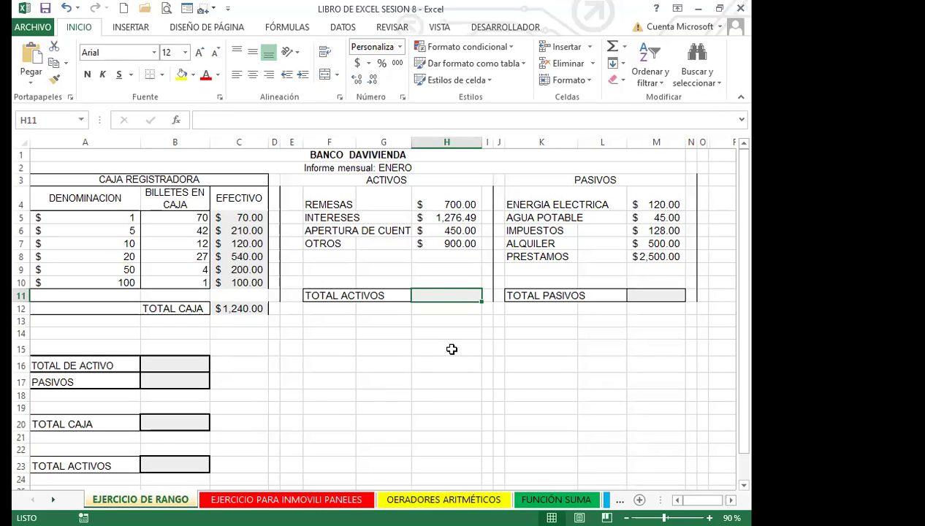
pyautogui.write('=')
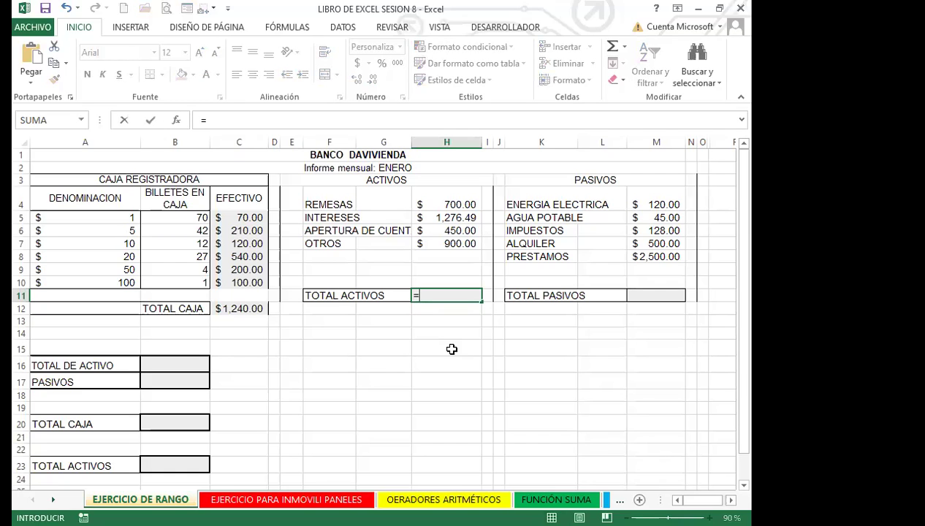
pyautogui.click(462, 208)
pyautogui.moveTo(462, 208); pyautogui.dragTo(459, 237)
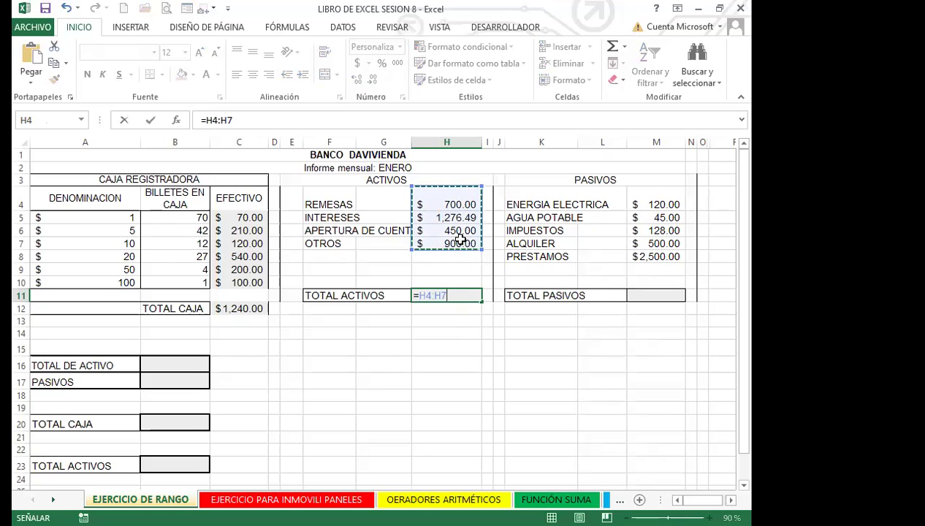
pyautogui.press('BackSpace')
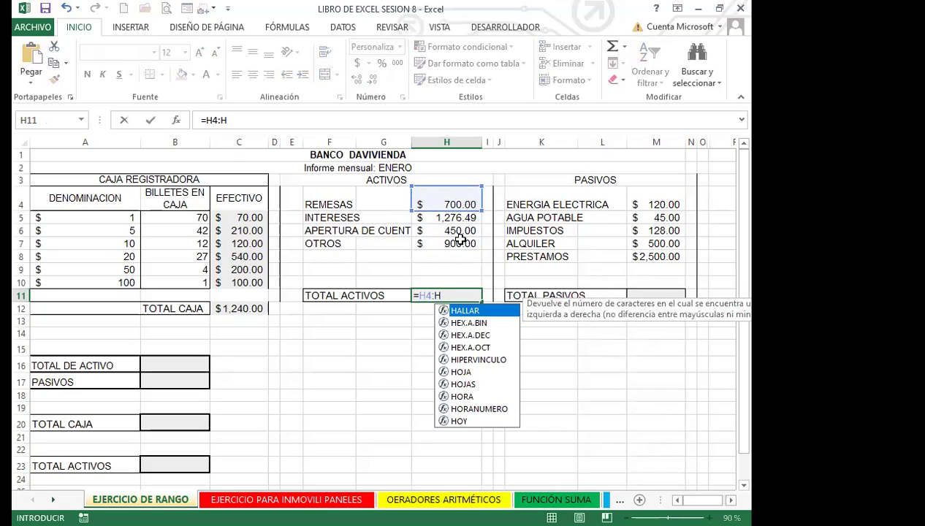
pyautogui.press('BackSpace')
pyautogui.press('BackSpace')
pyautogui.press('BackSpace')
pyautogui.press('BackSpace')
# Insert the SUMA function into the formula being entered in cell H11
pyautogui.write('S')
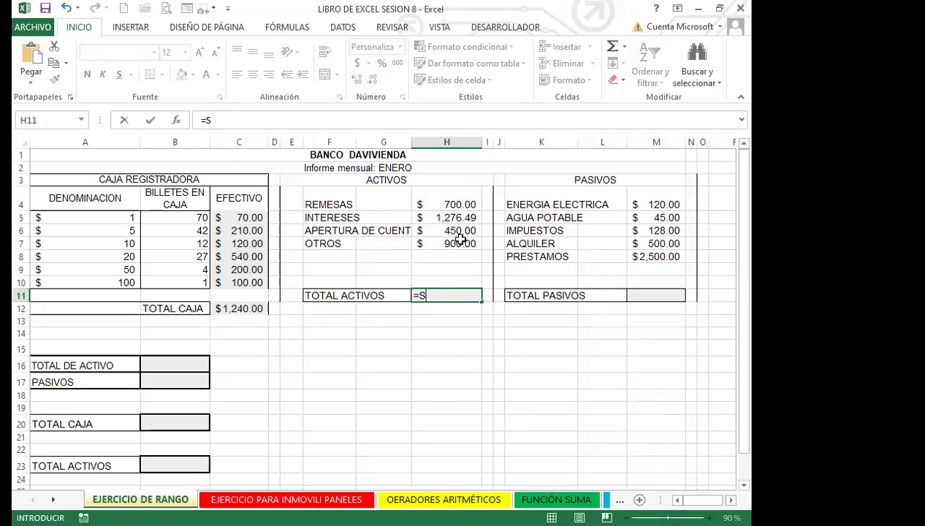
pyautogui.write('UMA')
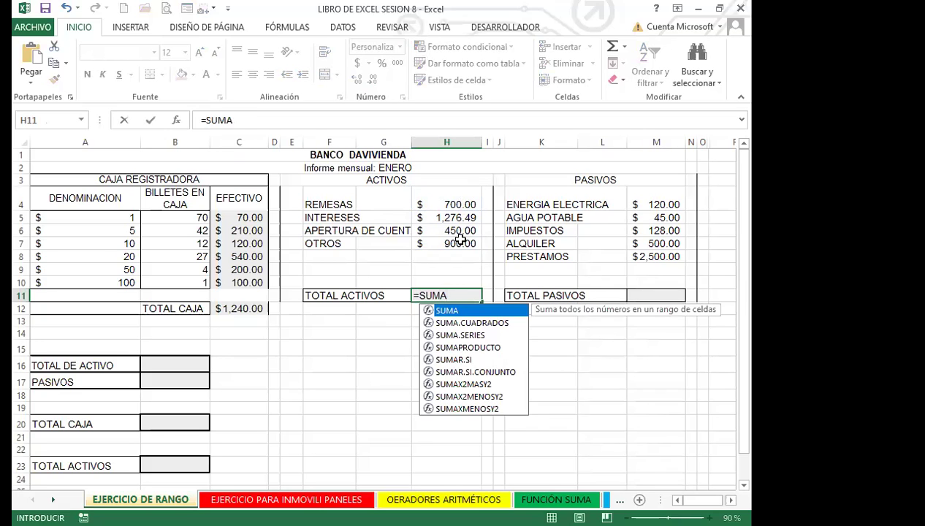
pyautogui.doubleClick(451, 314)
pyautogui.click(446, 207)
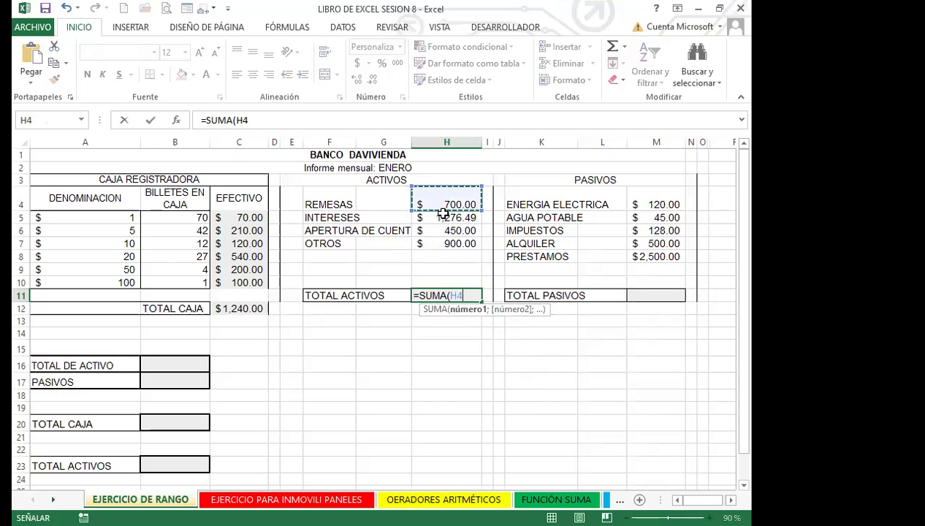
pyautogui.moveTo(443, 245); pyautogui.dragTo(444, 244)
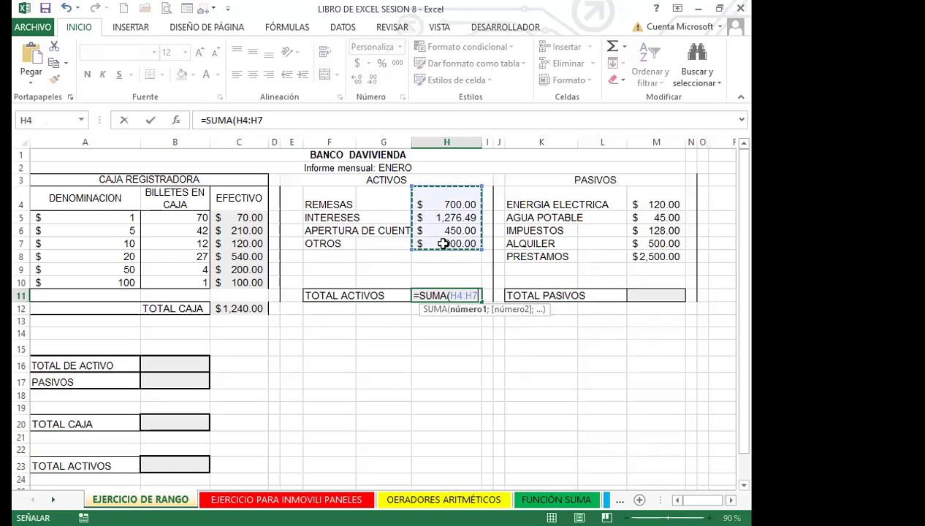
pyautogui.press('BackSpace')
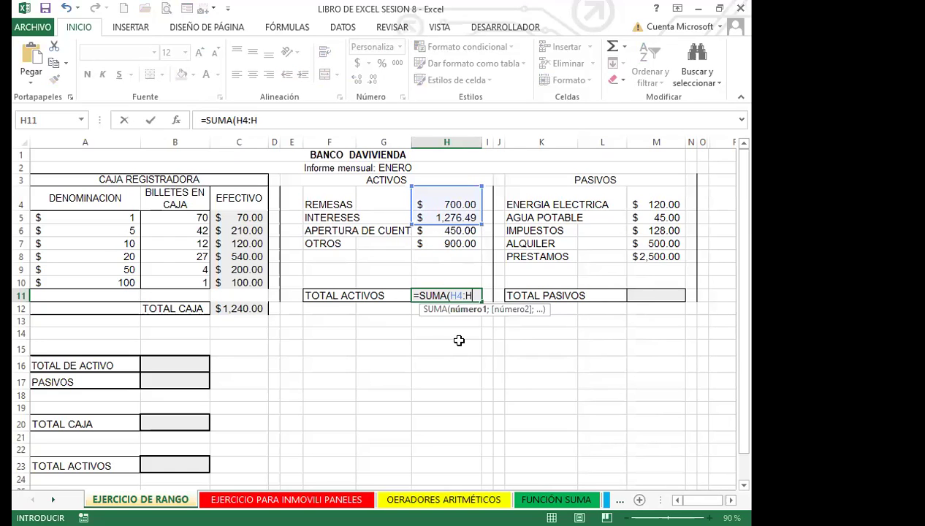
pyautogui.press('BackSpace')
pyautogui.press('BackSpace')
pyautogui.press('BackSpace')
pyautogui.press('BackSpace')
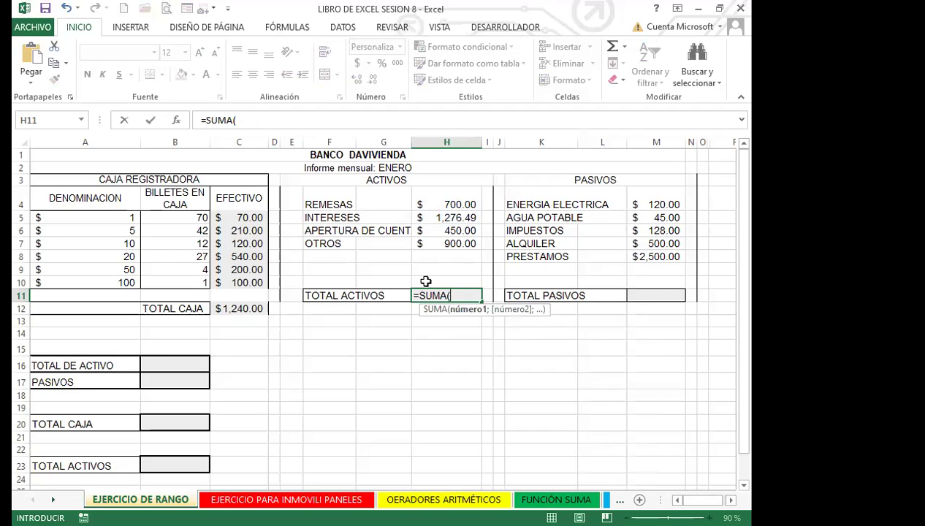
# Complete the TOTAL ACTIVOS sum with the range H4:H7 as its argument
pyautogui.click(448, 207)
pyautogui.moveTo(448, 212); pyautogui.dragTo(448, 244)
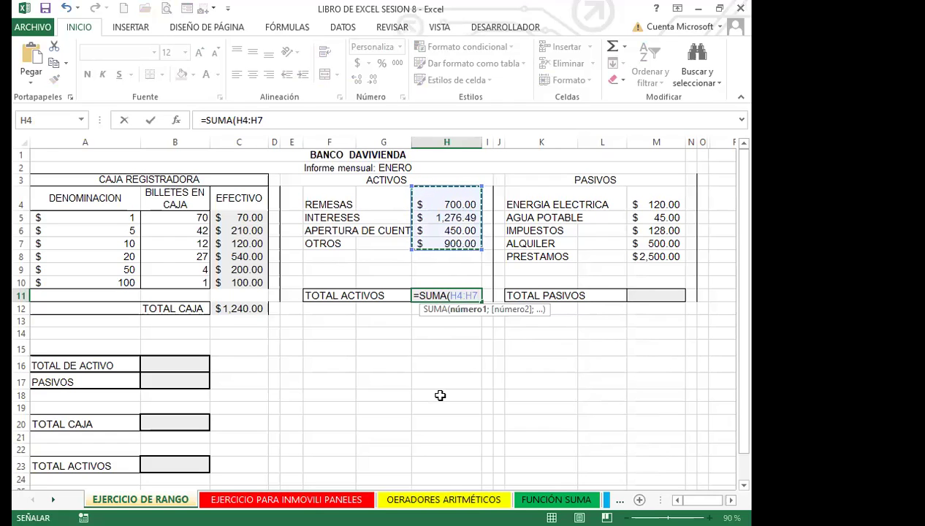
pyautogui.press('Return')
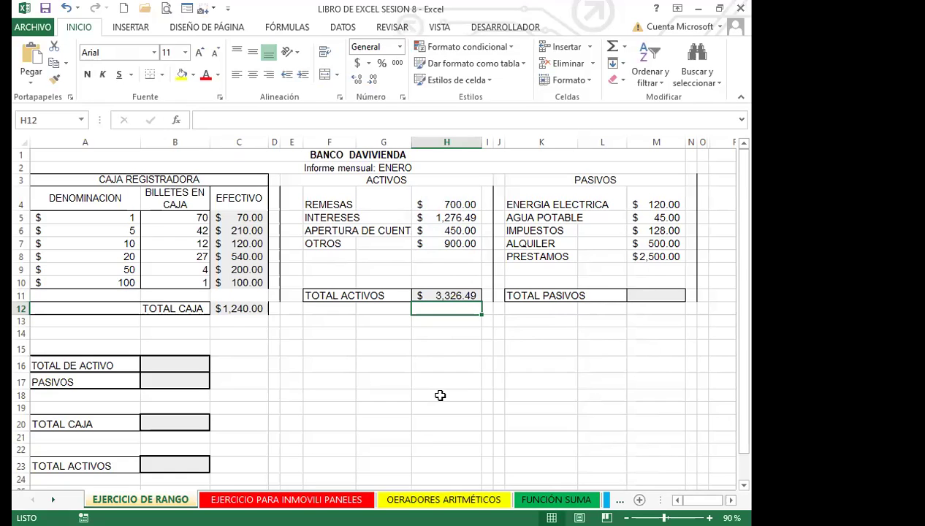
pyautogui.click(425, 292)
pyautogui.click(434, 336)
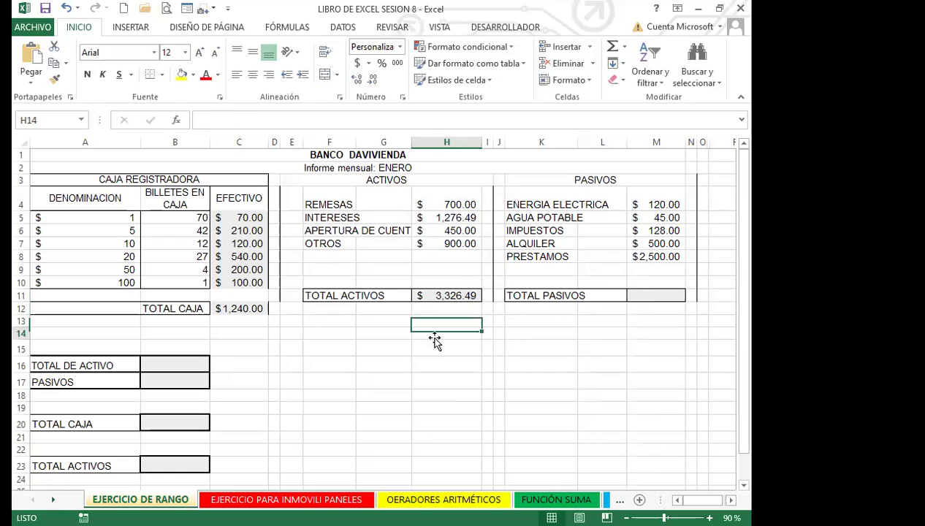
pyautogui.click(439, 296)
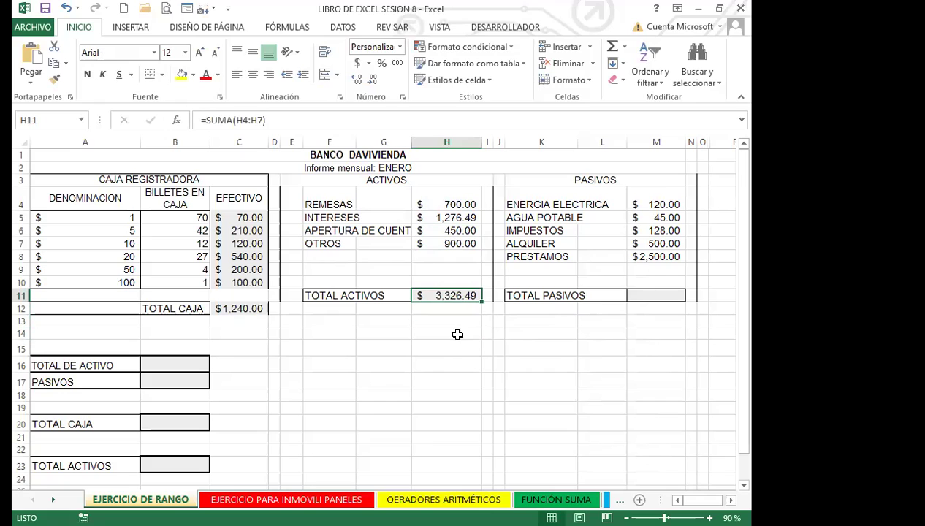
pyautogui.click(636, 293)
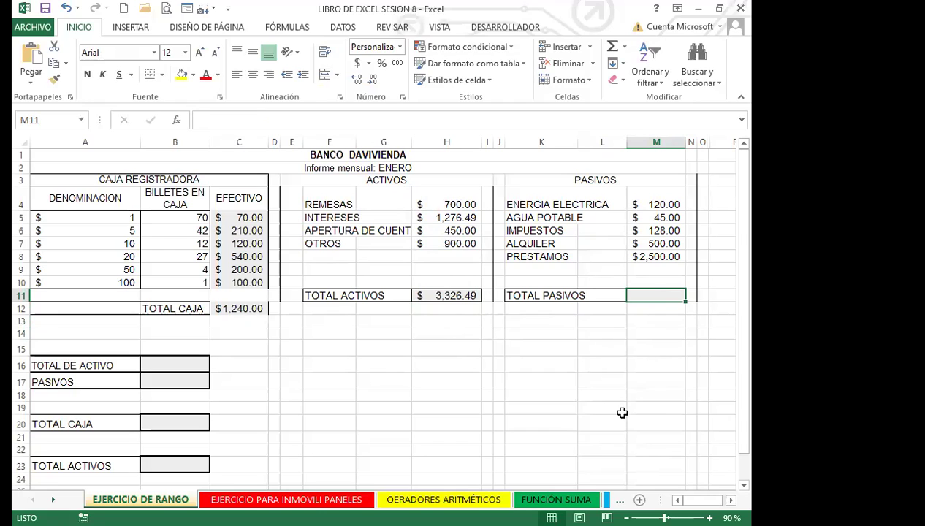
pyautogui.click(648, 207)
pyautogui.moveTo(648, 210); pyautogui.dragTo(647, 261)
pyautogui.click(643, 331)
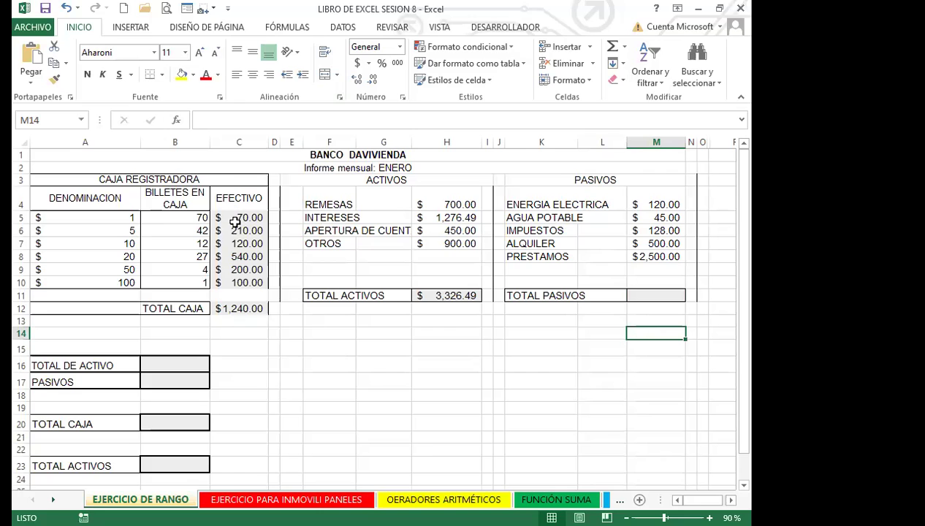
# Define the named range PASIVOS for the liability amounts in M4:M8 using the name manager, keeping the workbook scope
pyautogui.moveTo(648, 202); pyautogui.dragTo(649, 254)
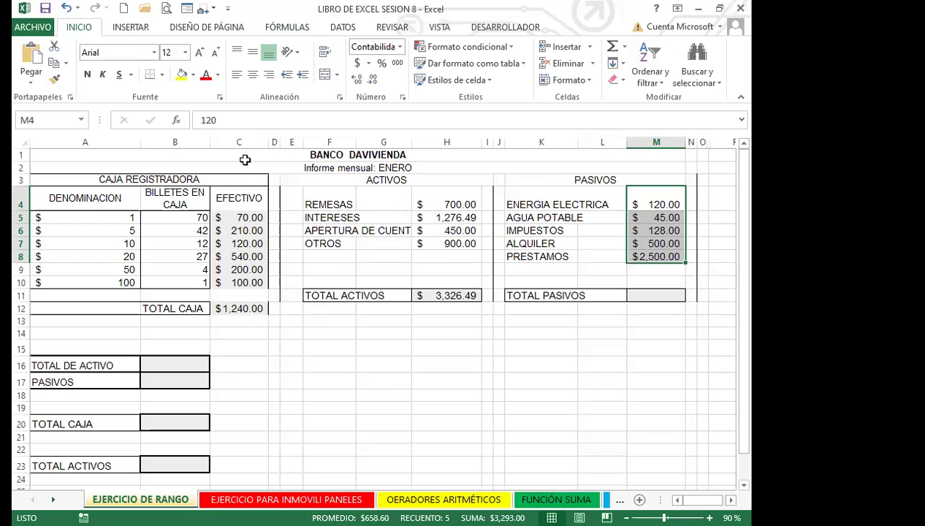
pyautogui.click(290, 30)
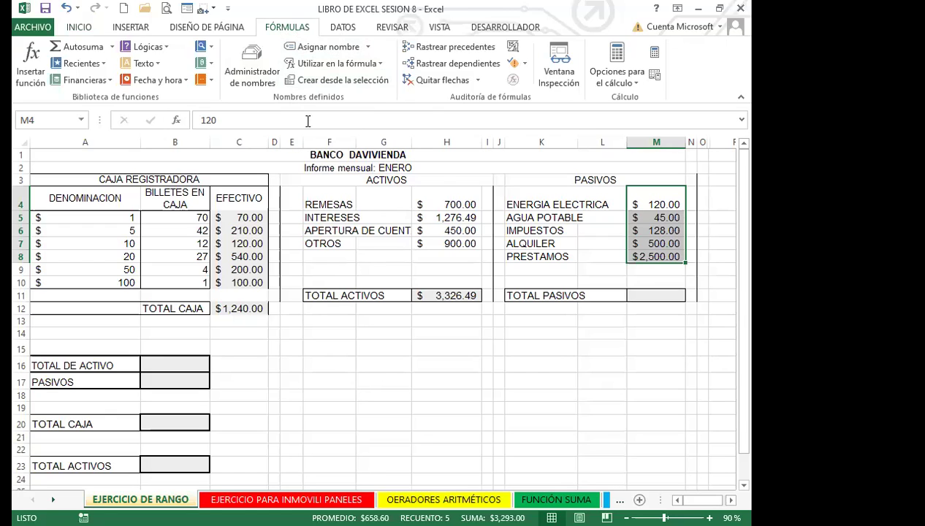
pyautogui.click(251, 58)
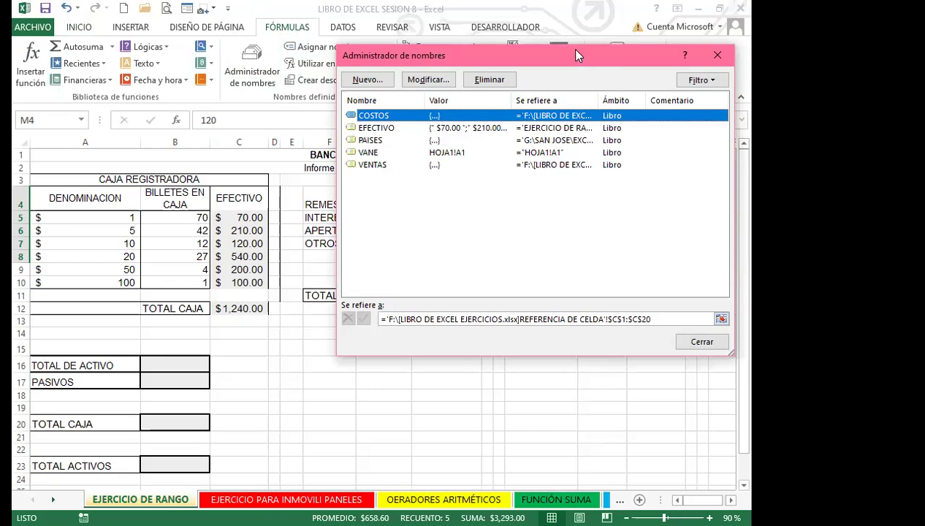
pyautogui.moveTo(575, 49); pyautogui.dragTo(387, 139)
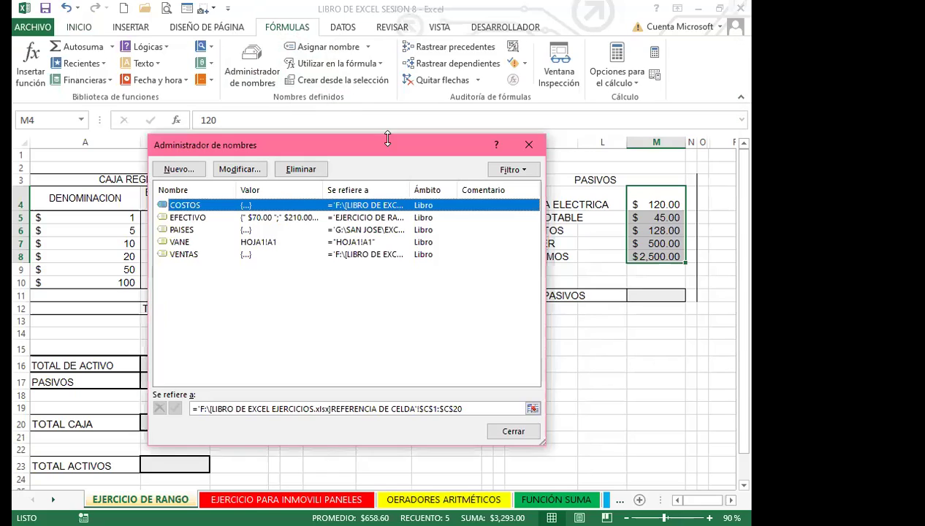
pyautogui.click(174, 169)
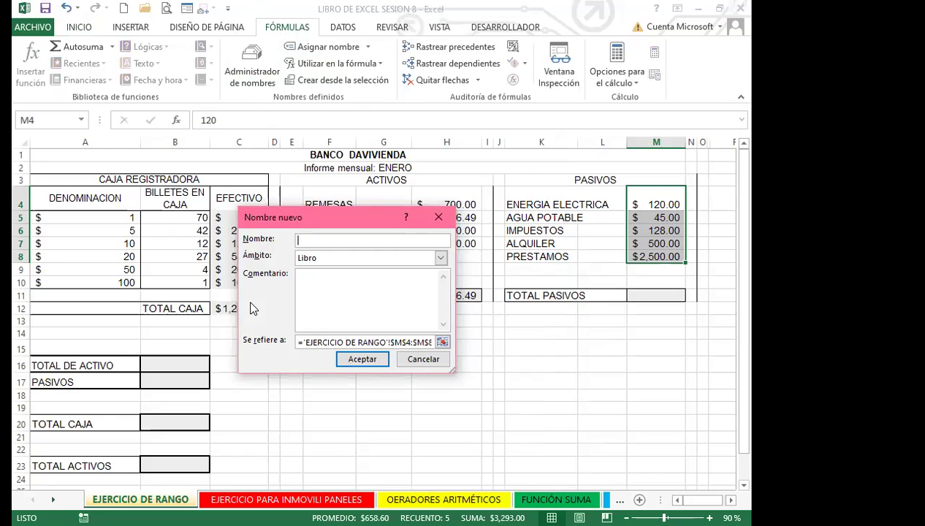
pyautogui.write('PASIVOS')
pyautogui.click(358, 361)
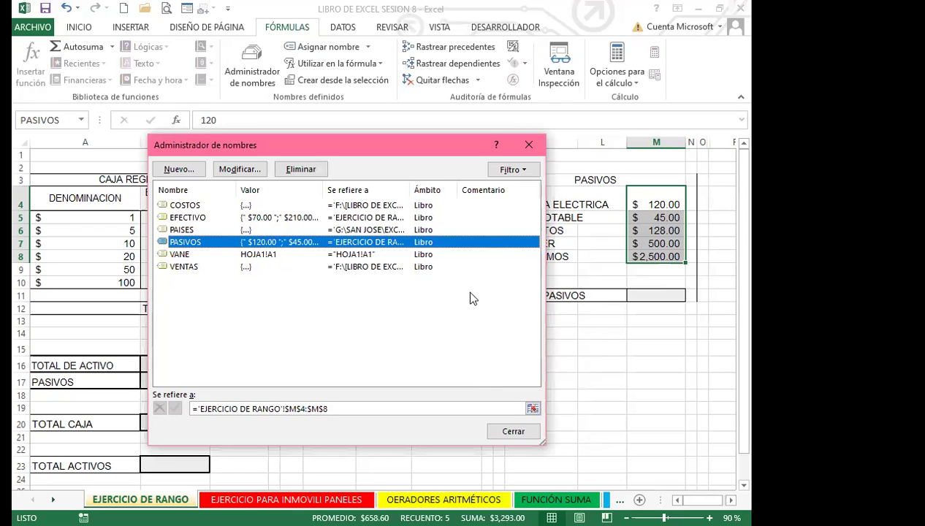
pyautogui.click(529, 145)
# Enter a SUMA formula with the argument PASIVO in the TOTAL PASIVOS cell M11
pyautogui.click(646, 296)
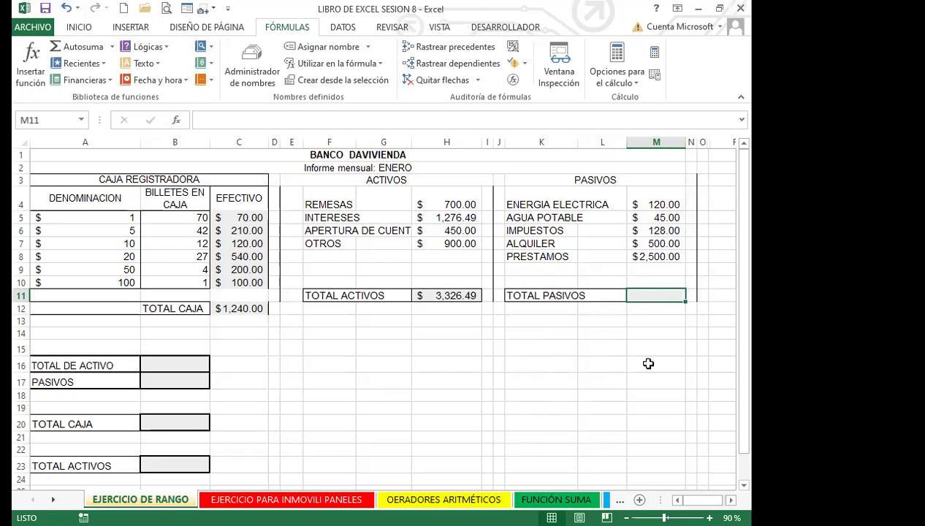
pyautogui.write('=')
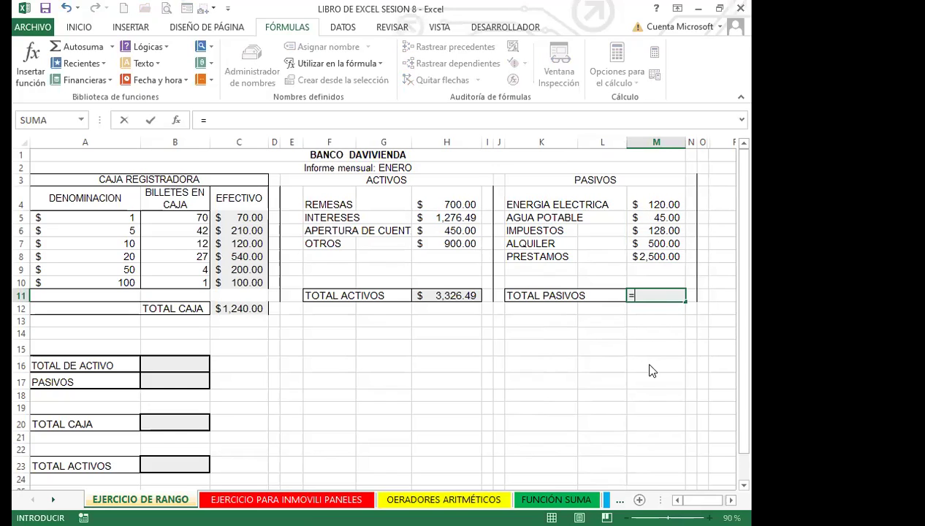
pyautogui.write('SUMA')
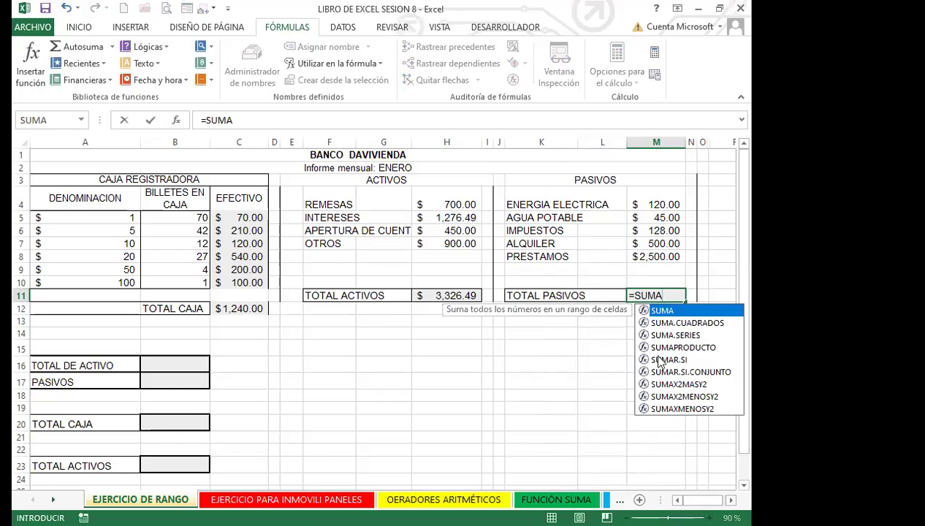
pyautogui.doubleClick(665, 312)
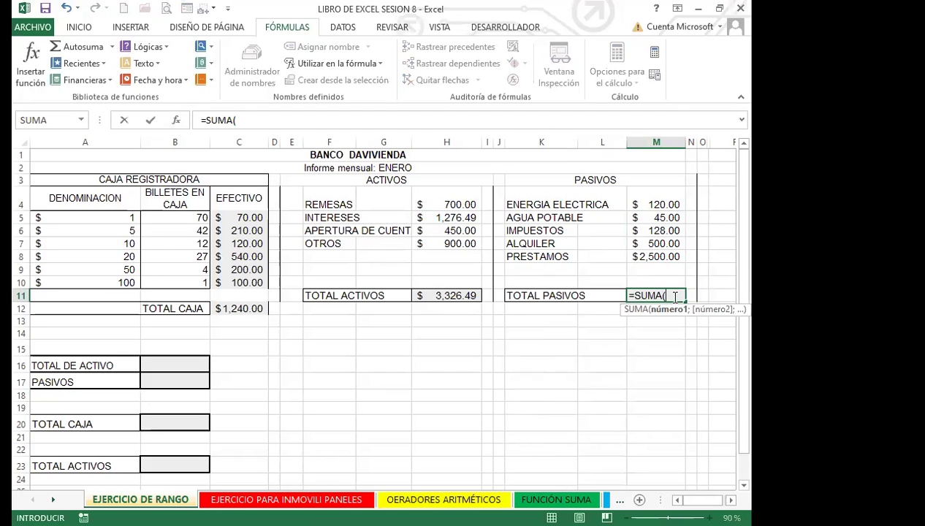
pyautogui.write('PASIVO')
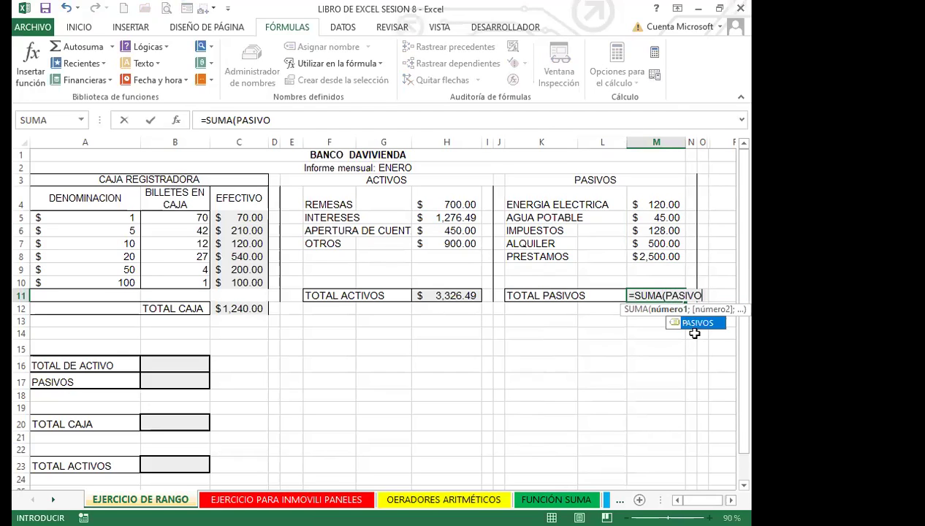
pyautogui.click(692, 332)
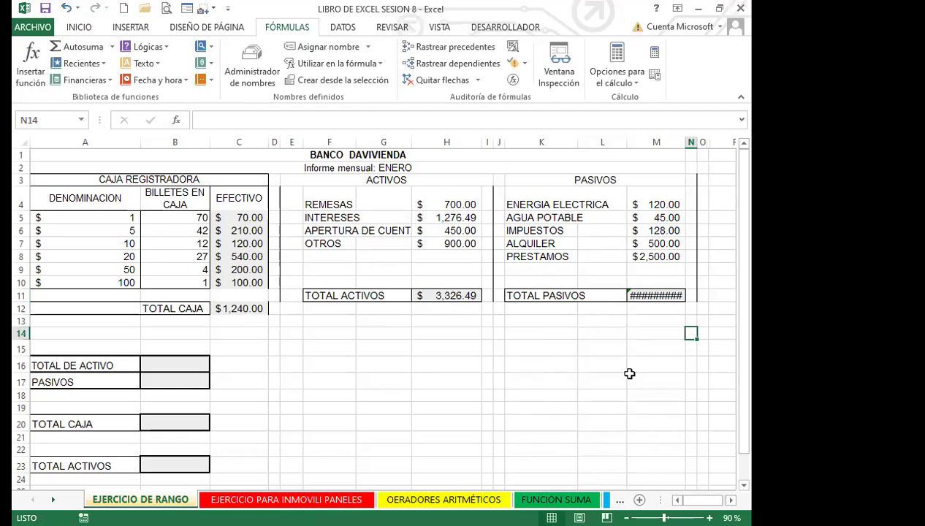
# Widen column M slightly and correct the TOTAL PASIVOS formula in M11 to =SUMA(PASIVOS)
pyautogui.click(642, 295)
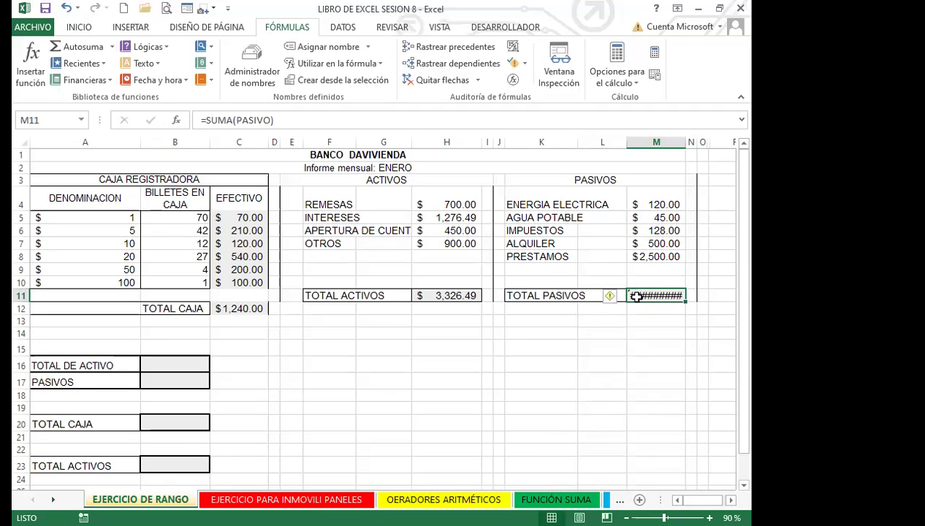
pyautogui.moveTo(688, 142); pyautogui.dragTo(700, 142)
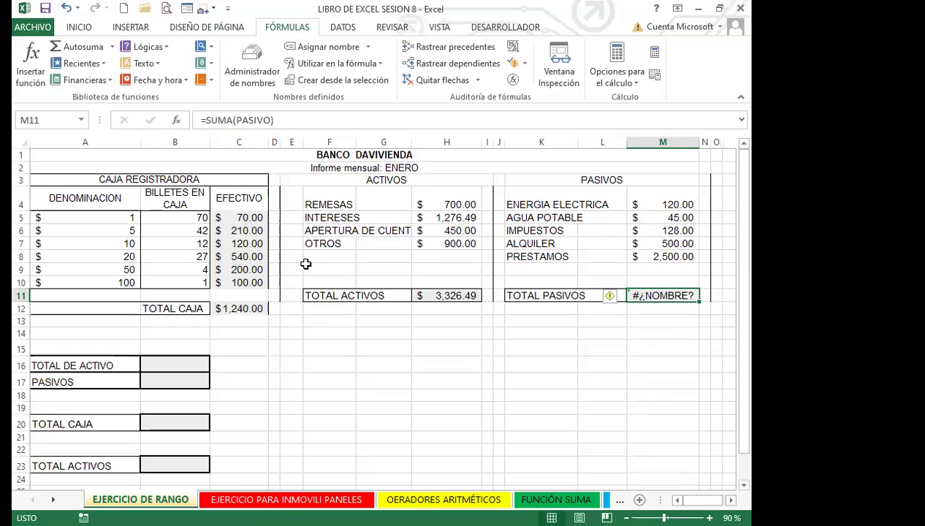
pyautogui.click(275, 120)
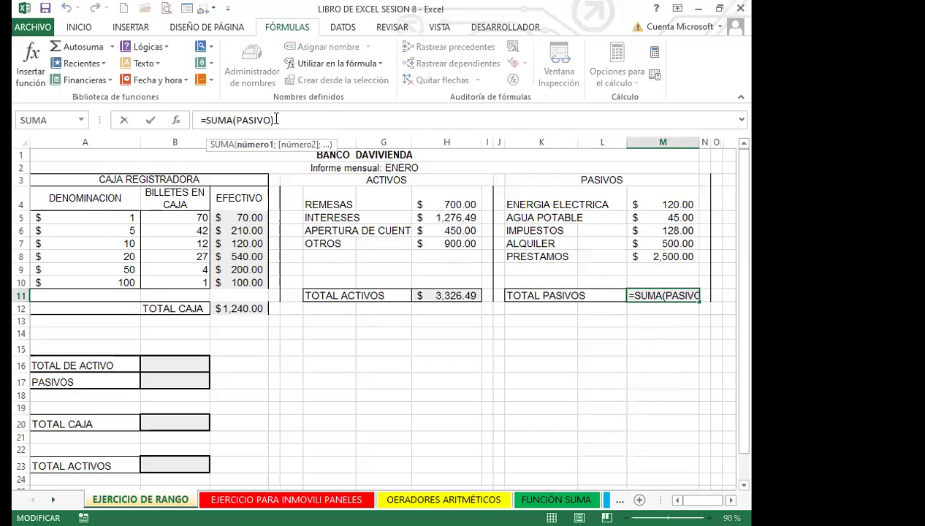
pyautogui.write('S')
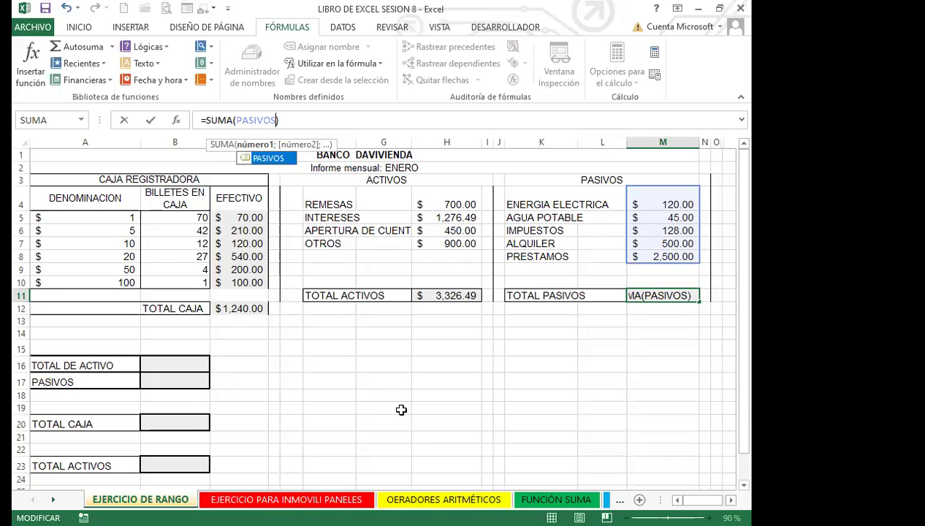
pyautogui.press('Return')
pyautogui.click(661, 296)
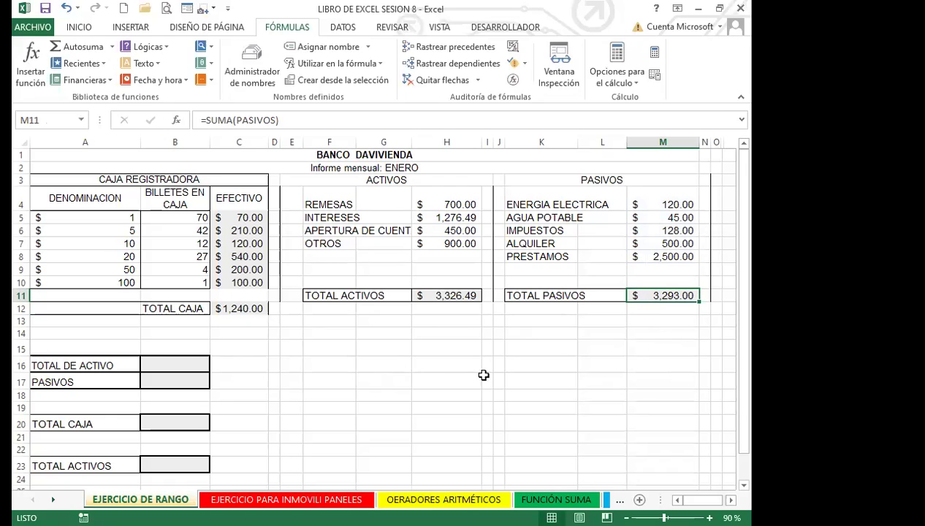
pyautogui.click(187, 364)
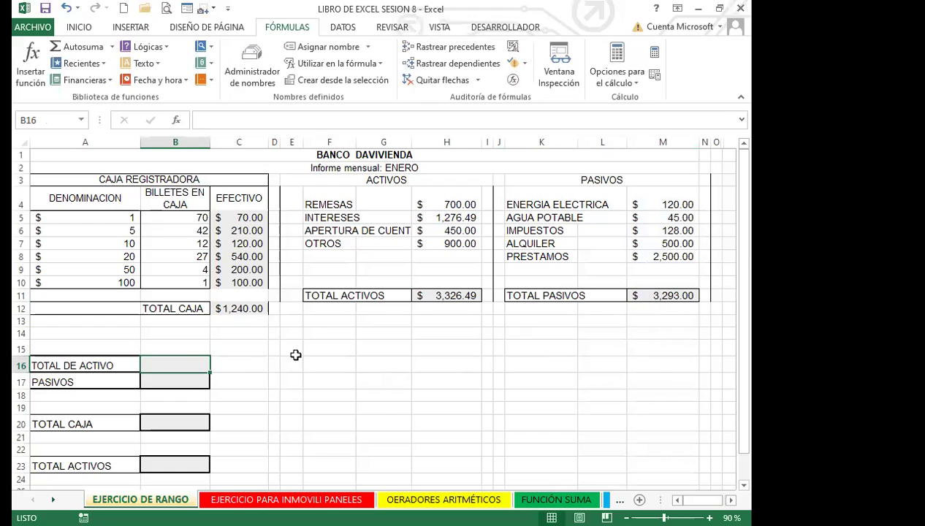
pyautogui.click(431, 295)
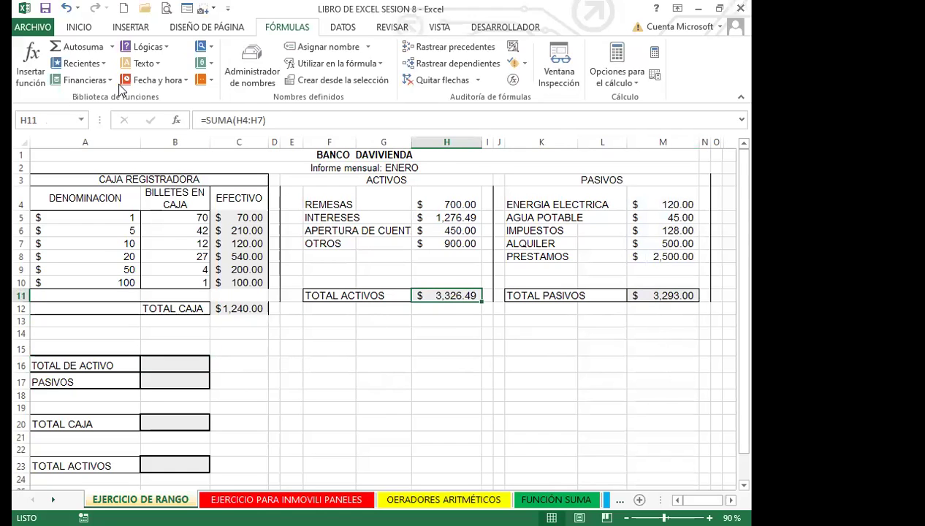
pyautogui.click(79, 27)
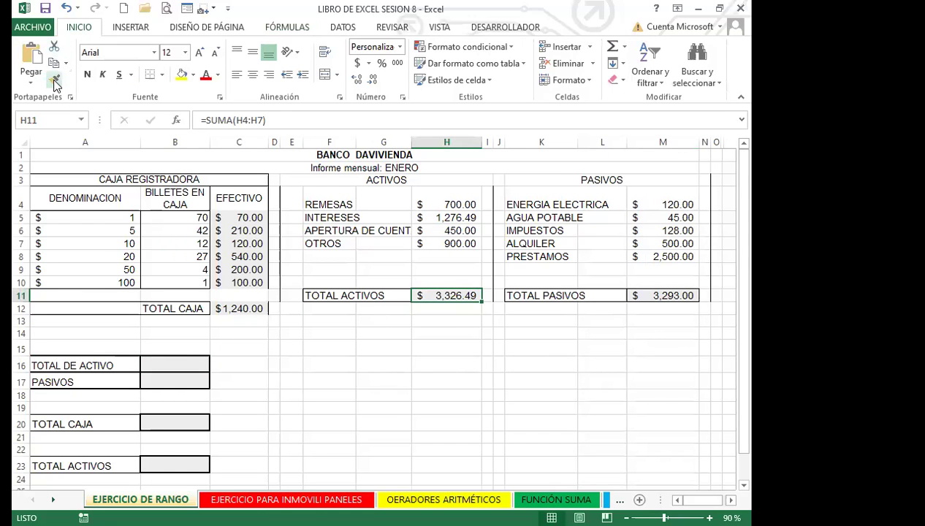
pyautogui.click(55, 80)
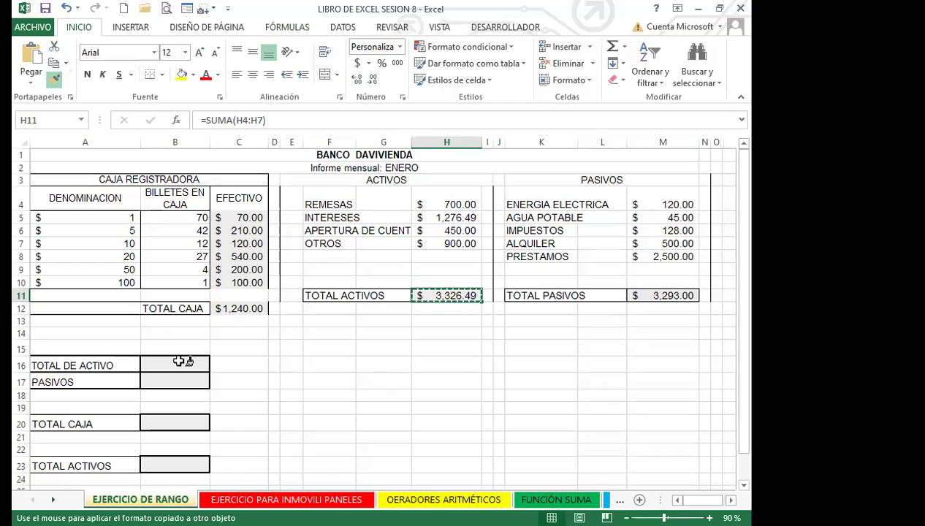
pyautogui.press('Escape')
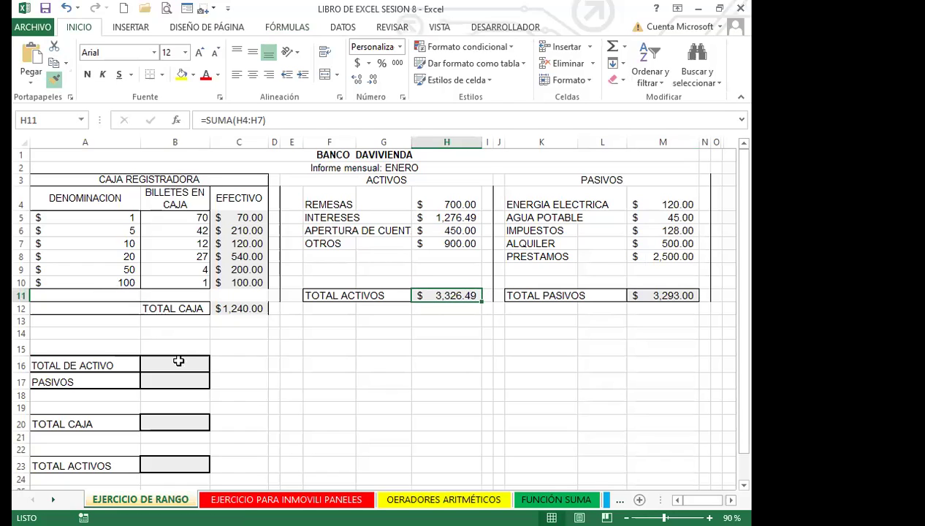
# Enter =H11 in the TOTAL DE ACTIVO cell B16 to bring in the assets total
pyautogui.click(177, 363)
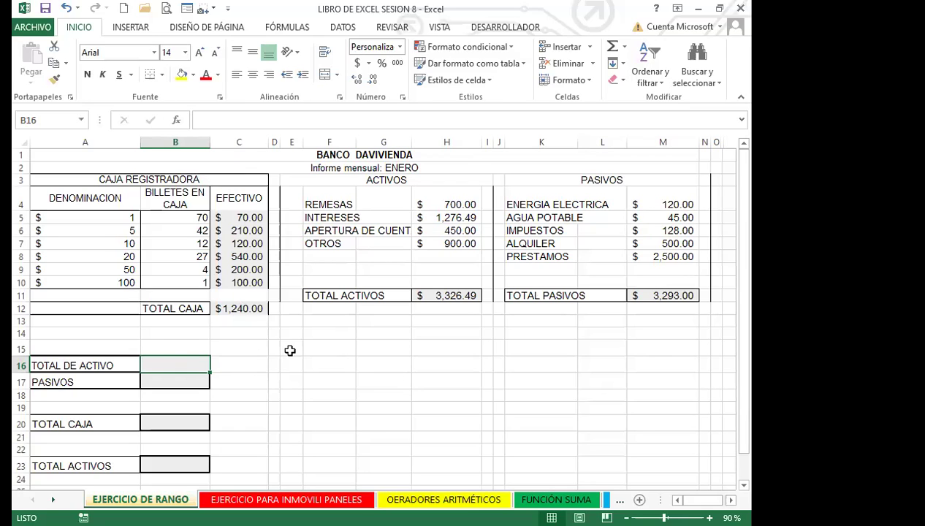
pyautogui.write('=')
pyautogui.click(445, 298)
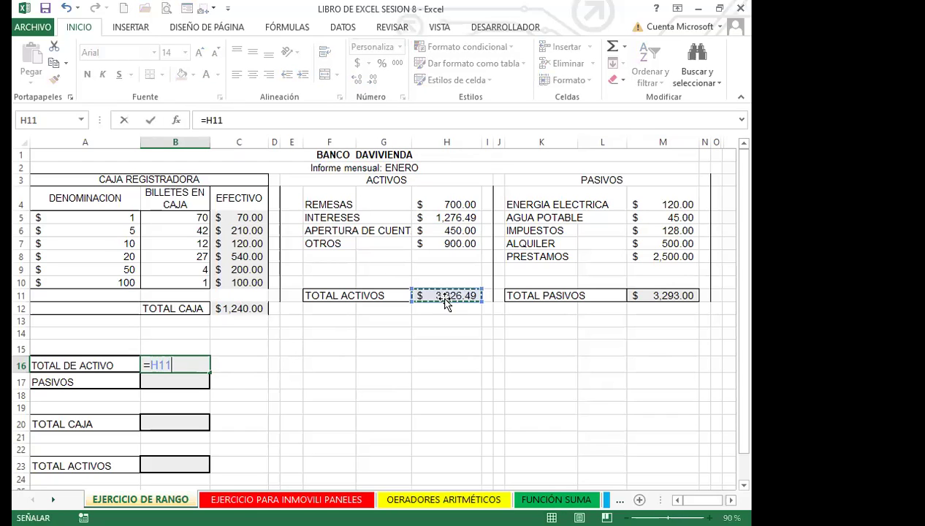
pyautogui.press('Return')
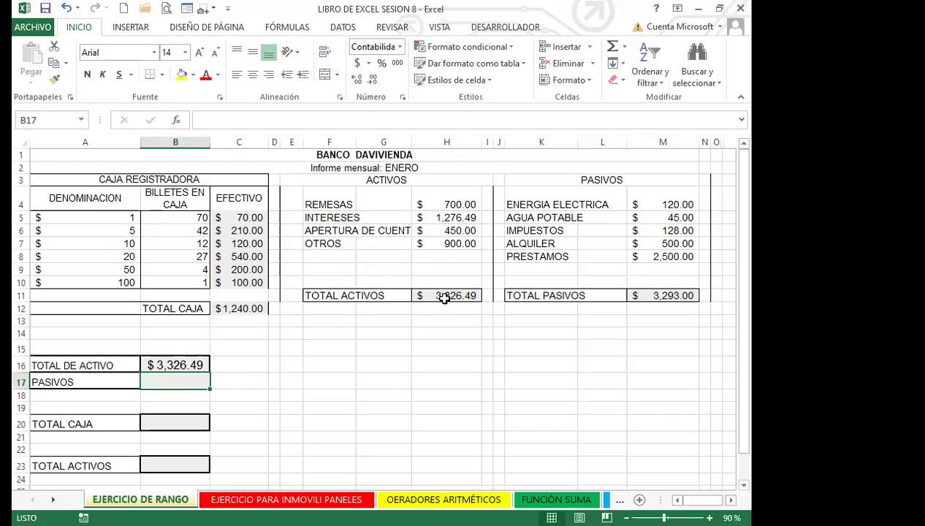
pyautogui.click(194, 362)
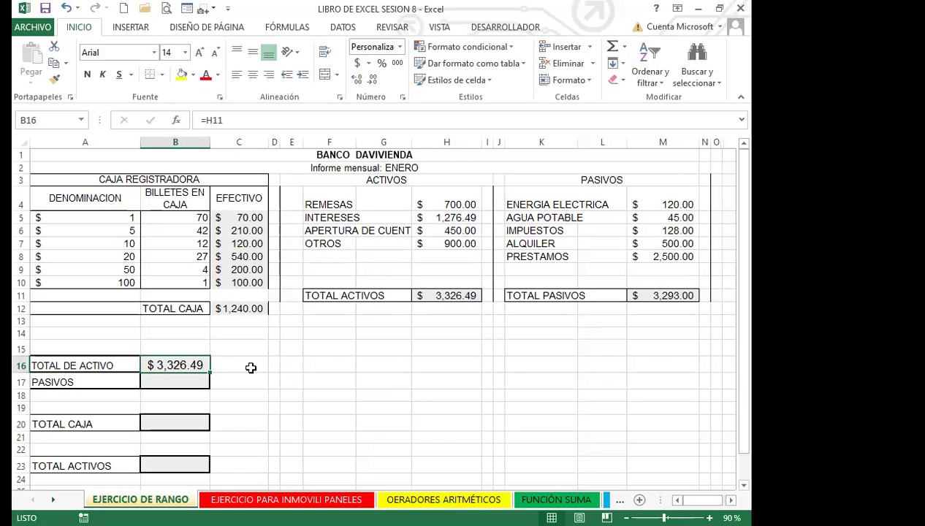
# Link the PASIVOS cell B17 to the liabilities total with the formula =M11
pyautogui.click(176, 381)
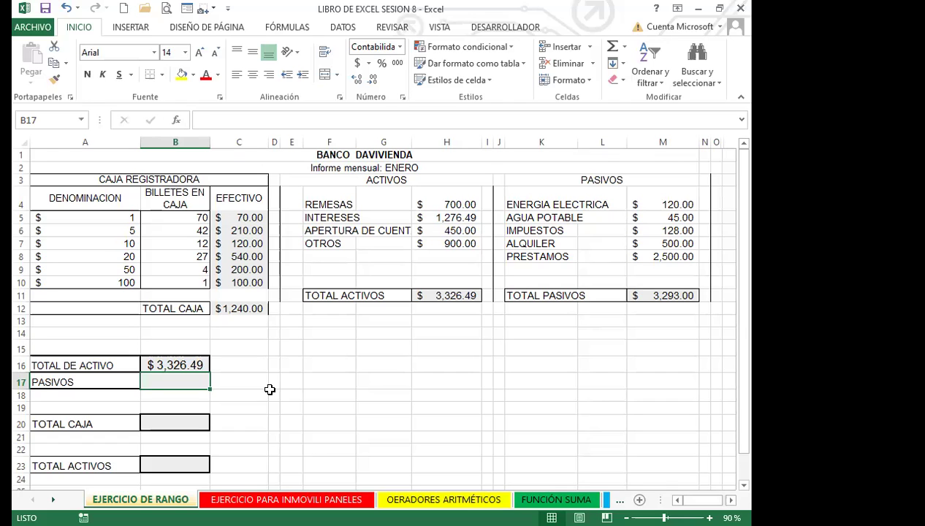
pyautogui.write('=')
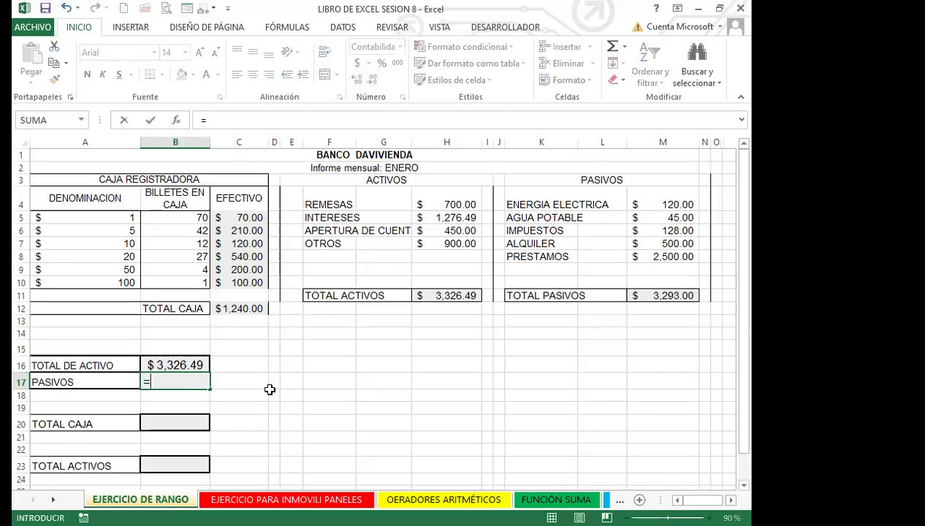
pyautogui.click(663, 296)
pyautogui.press('Return')
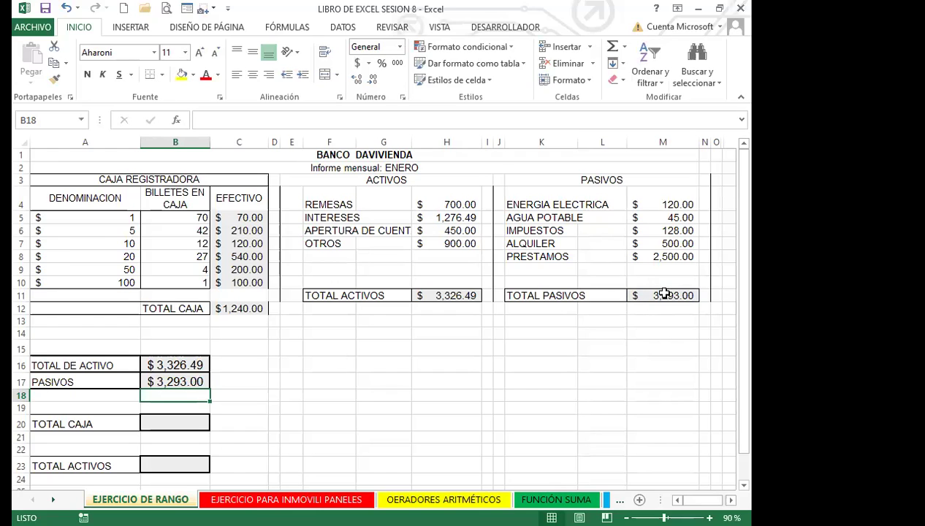
# Link the TOTAL CAJA cell B20 to the cash total with the formula =C12
pyautogui.click(182, 422)
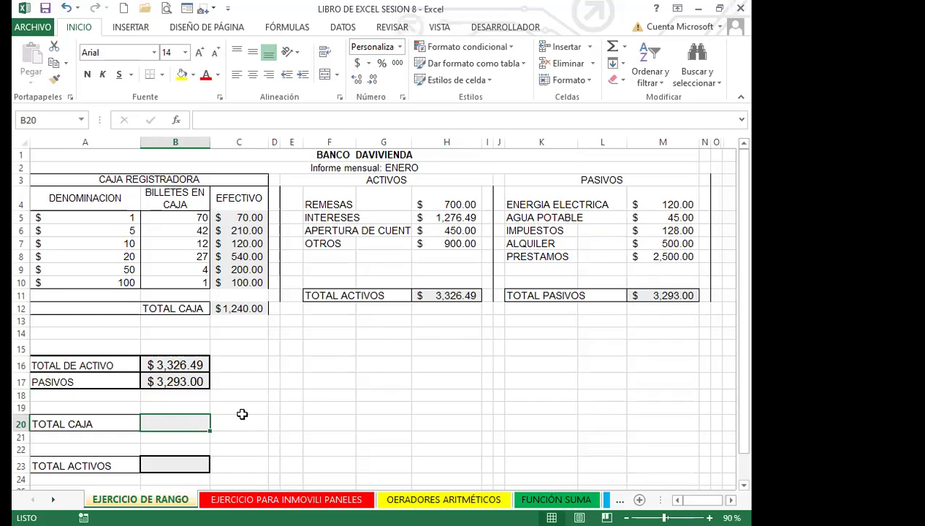
pyautogui.write('=')
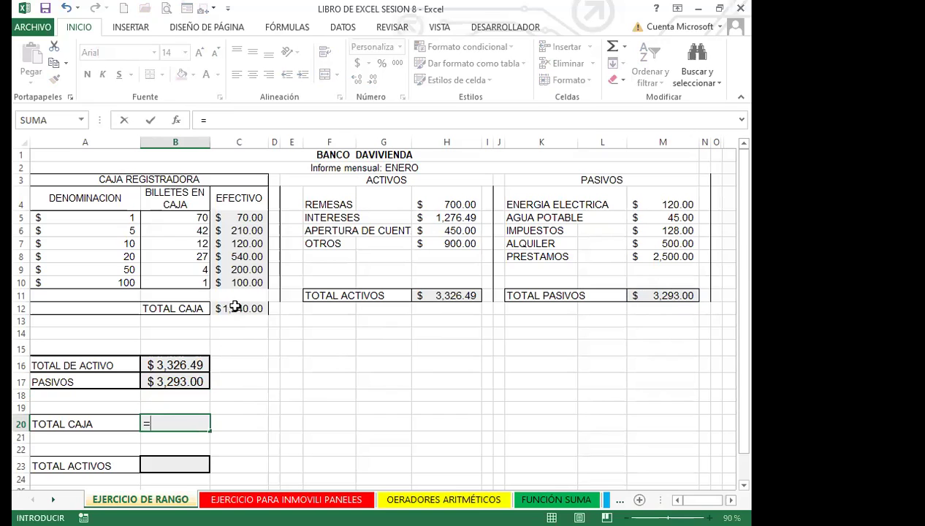
pyautogui.click(236, 307)
pyautogui.press('Return')
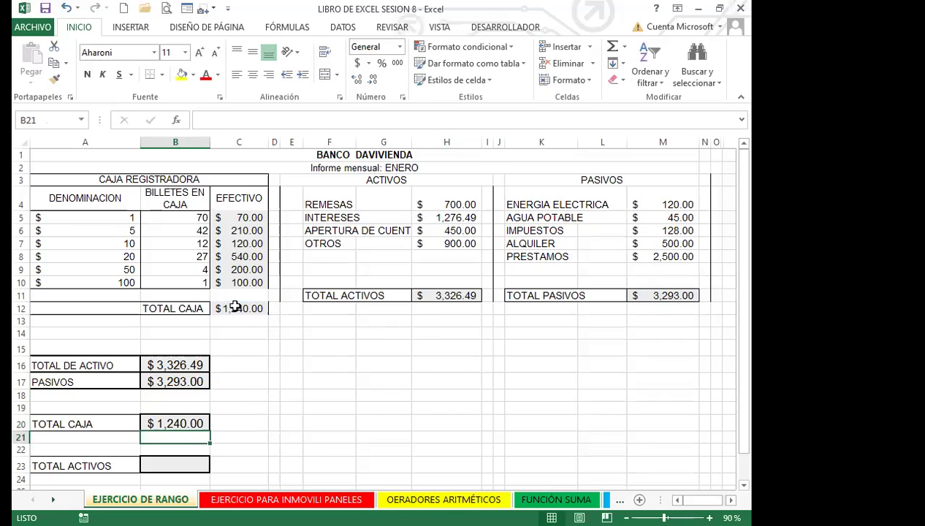
# Total the asset amounts in the TOTAL ACTIVOS cell B23 with the formula =SUMA(H4:H7)
pyautogui.click(190, 462)
pyautogui.scroll(-1, 215, 443)
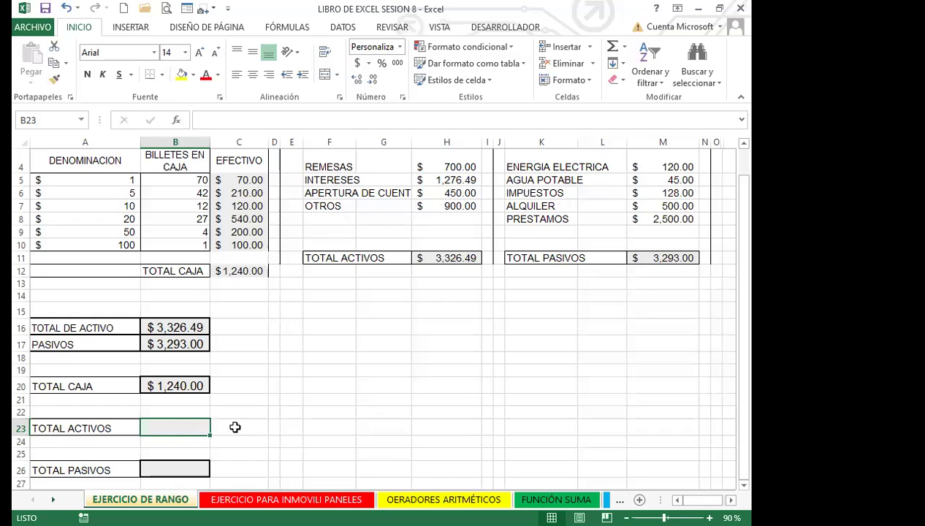
pyautogui.click(444, 258)
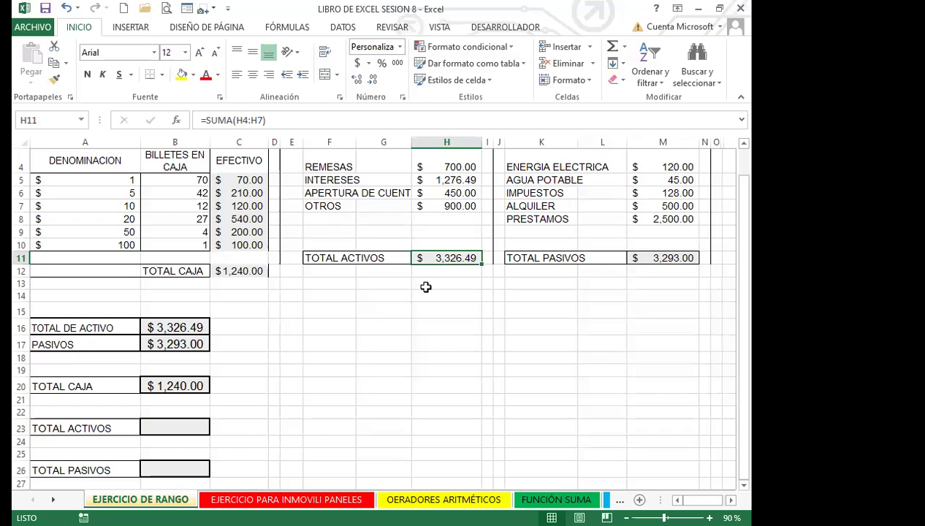
pyautogui.click(174, 428)
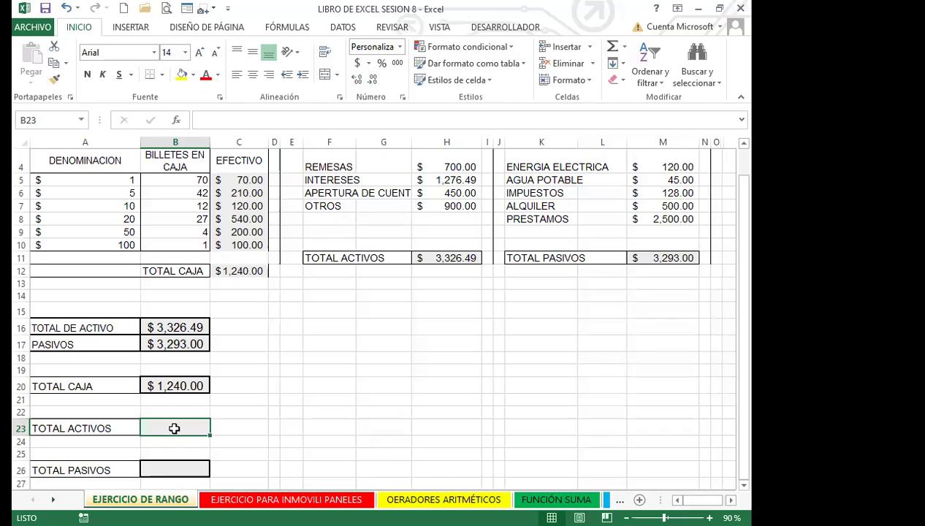
pyautogui.click(612, 48)
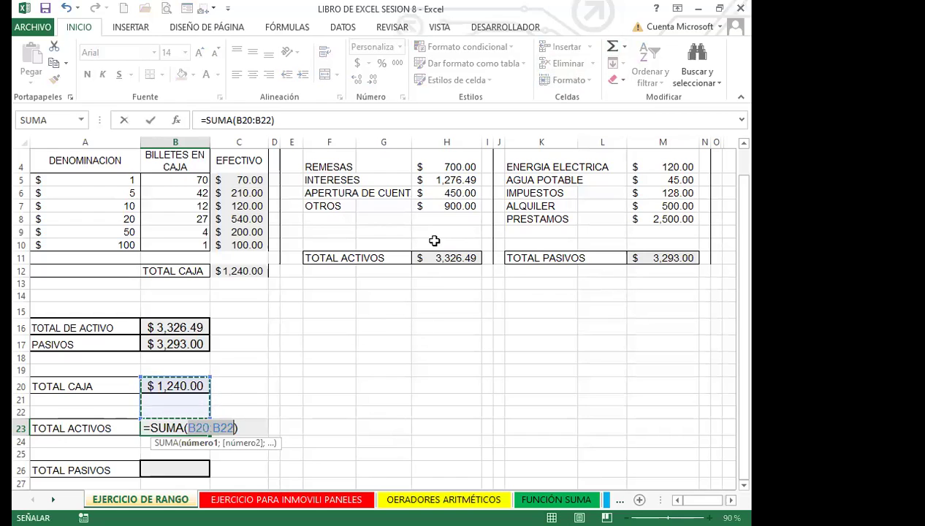
pyautogui.moveTo(453, 167); pyautogui.dragTo(448, 207)
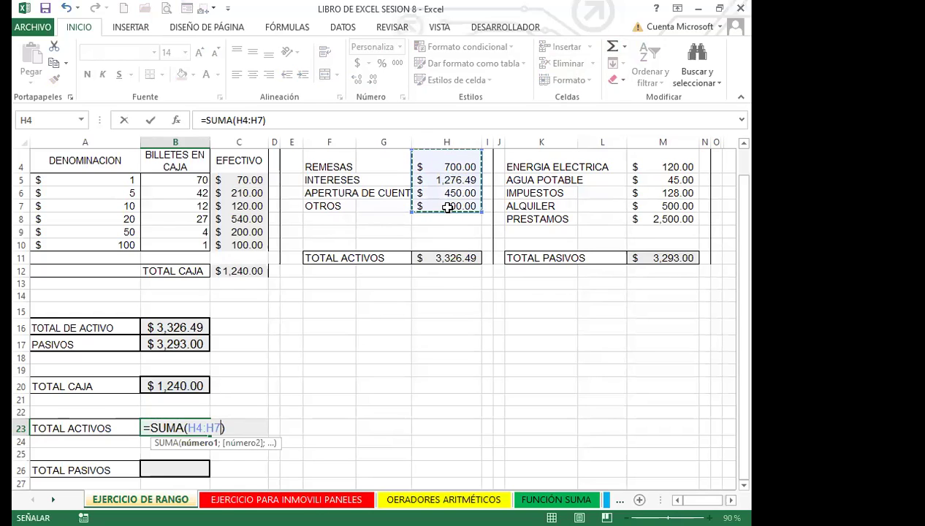
pyautogui.press('Return')
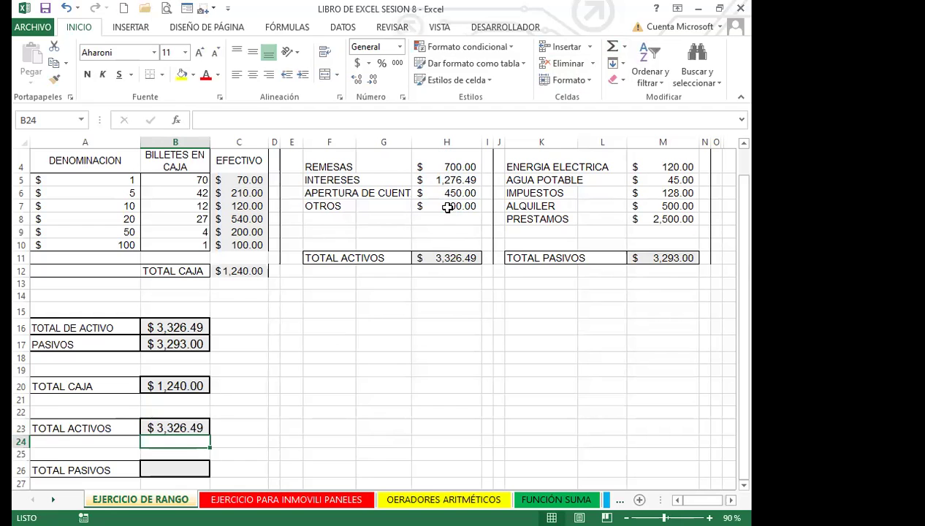
# Total the liability amounts M4:M8 in the TOTAL PASIVOS cell B26 with the formula =SUMA(PASIVOS)
pyautogui.scroll(-1, 256, 406)
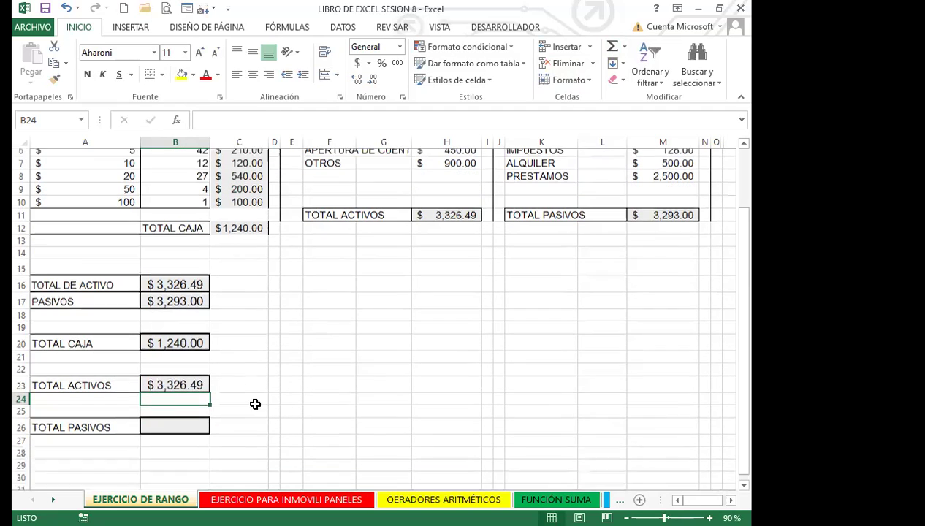
pyautogui.click(176, 419)
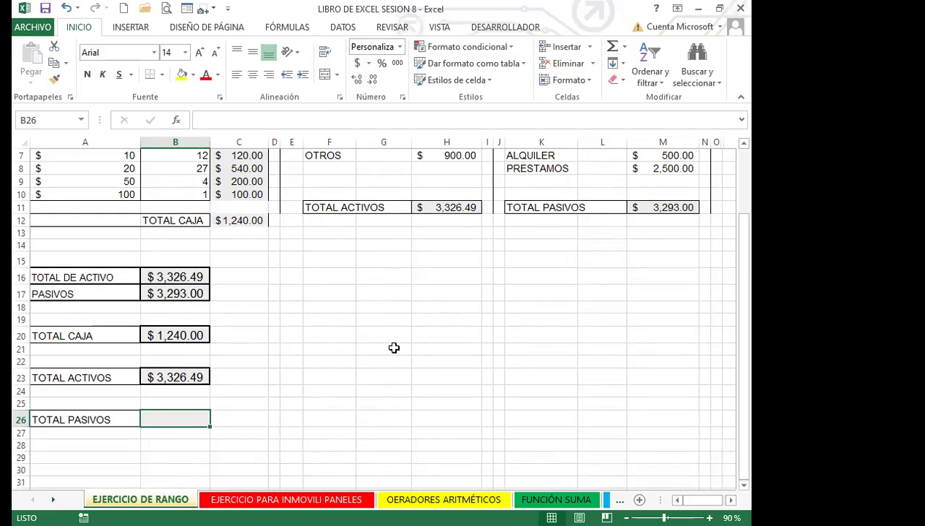
pyautogui.scroll(2, 394, 348)
pyautogui.scroll(-1, 395, 355)
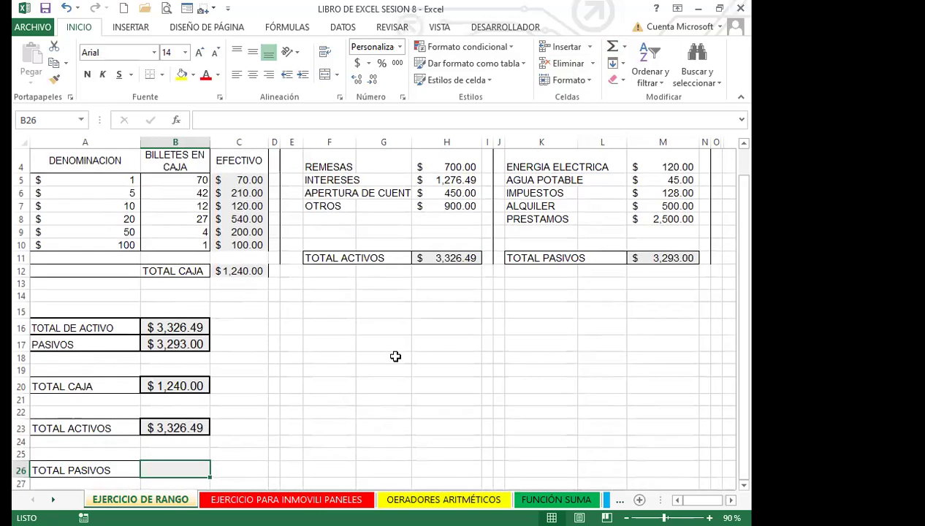
pyautogui.scroll(1, 395, 356)
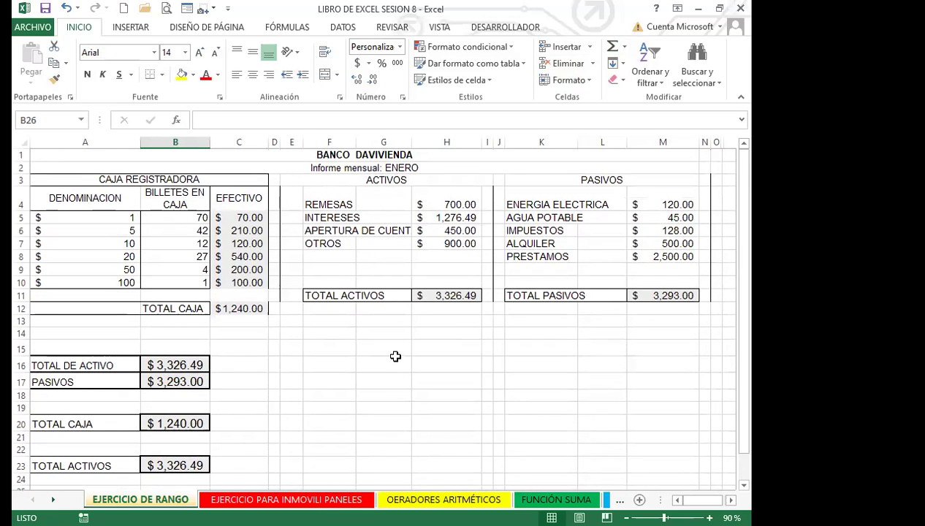
pyautogui.scroll(-1, 394, 356)
pyautogui.scroll(-1, 395, 356)
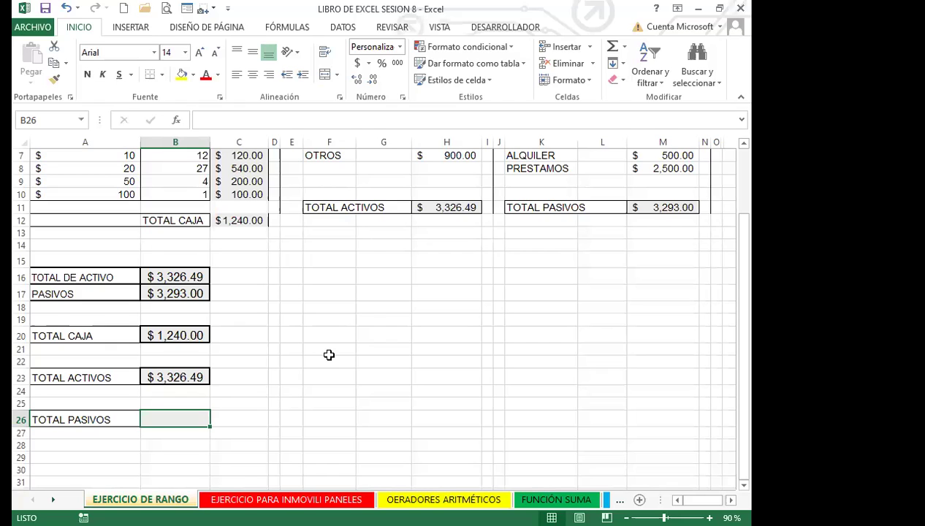
pyautogui.write('=')
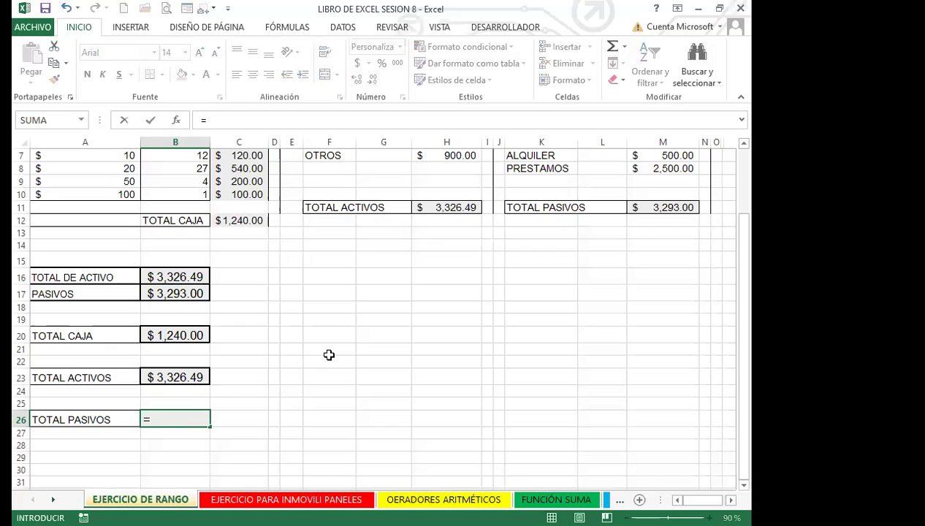
pyautogui.write('SUMA')
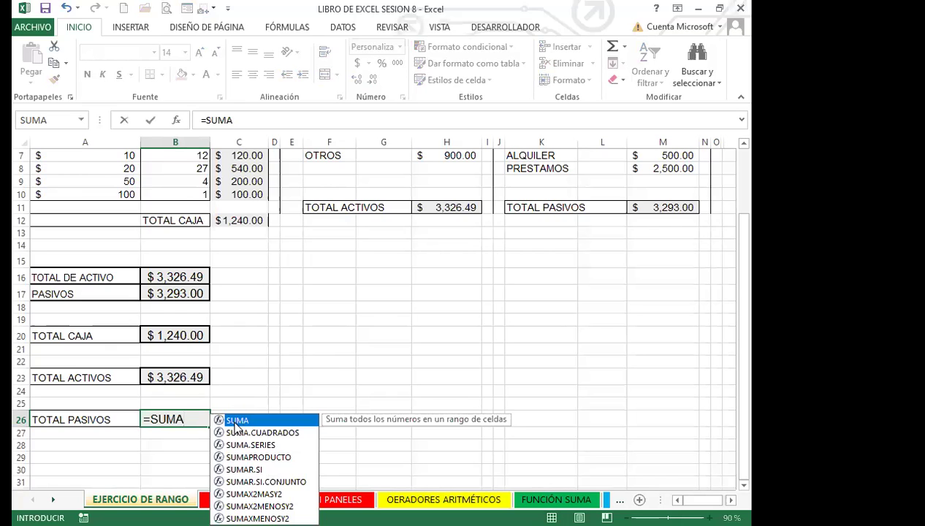
pyautogui.write('(')
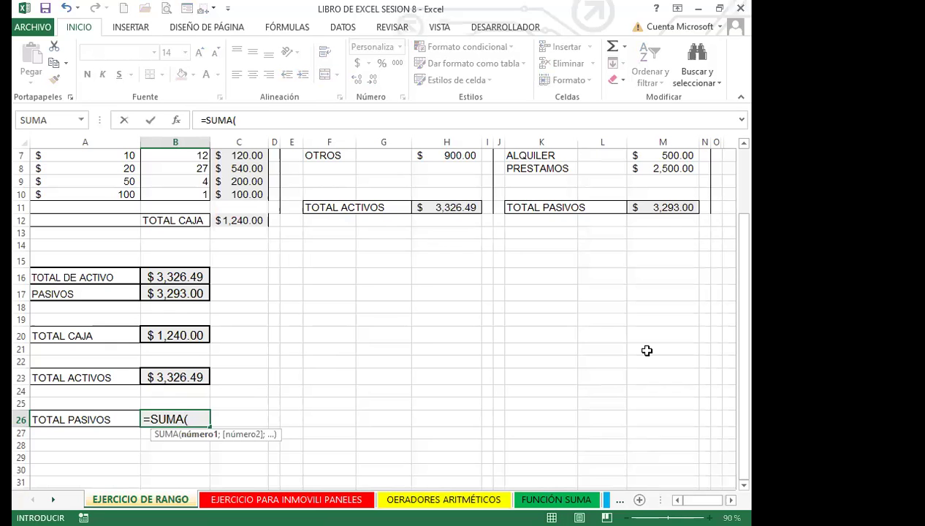
pyautogui.scroll(2, 646, 351)
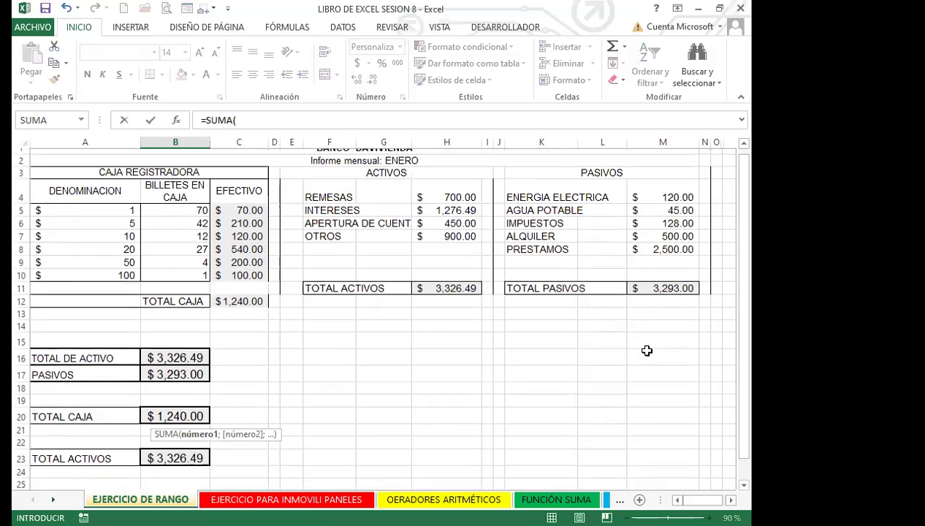
pyautogui.click(657, 204)
pyautogui.moveTo(657, 220); pyautogui.dragTo(652, 257)
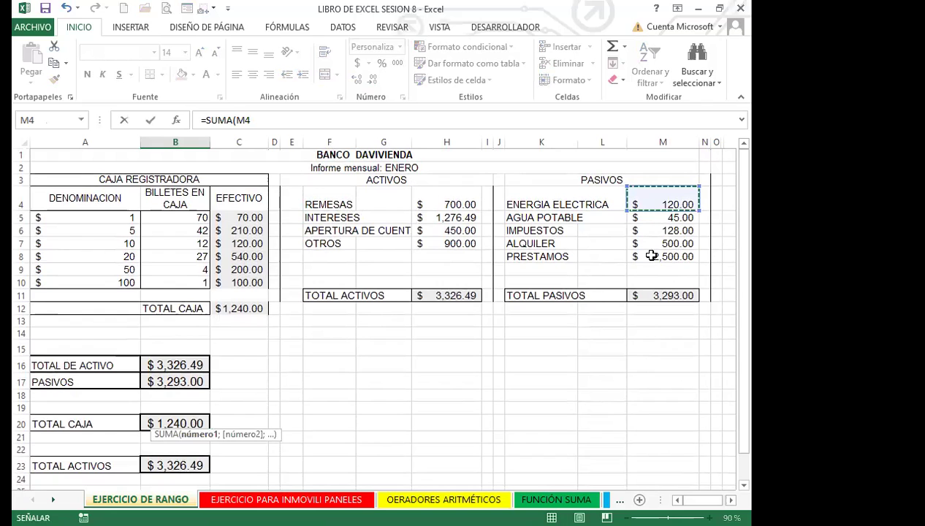
pyautogui.scroll(-2, 283, 367)
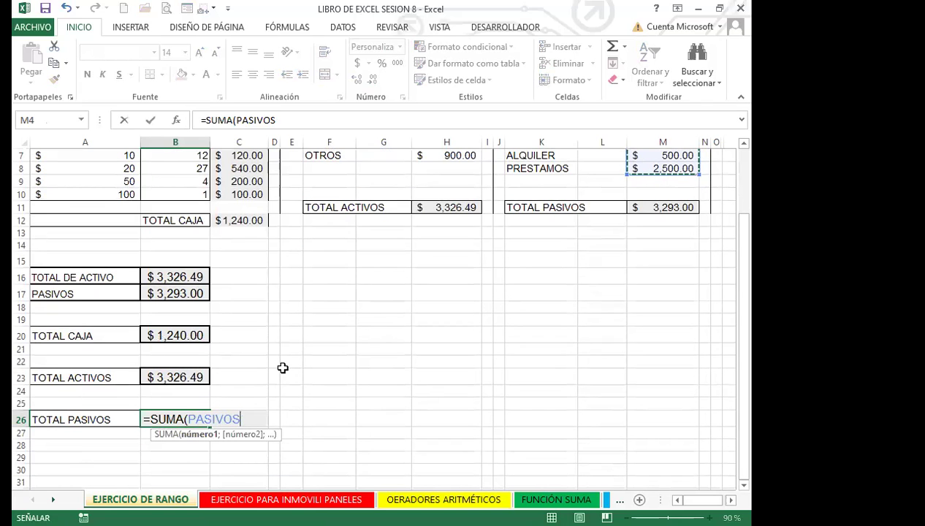
pyautogui.press('Return')
pyautogui.click(173, 414)
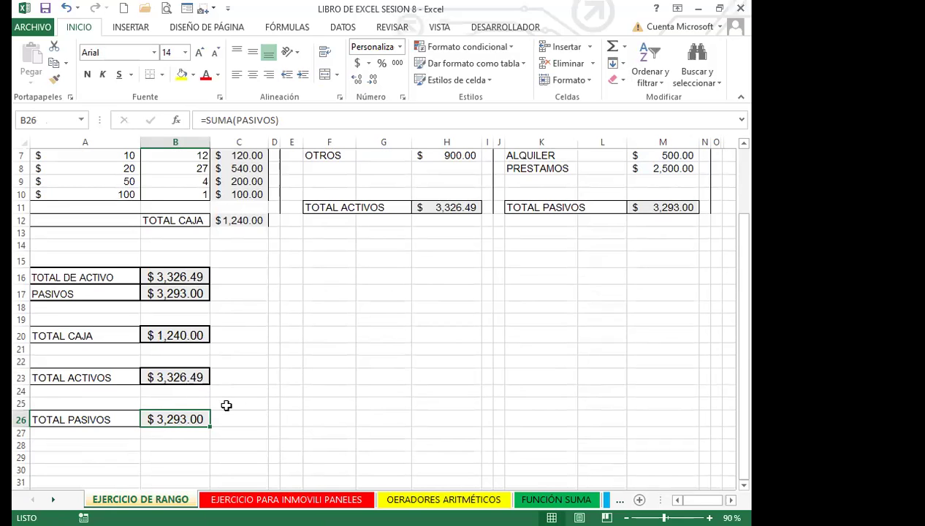
pyautogui.scroll(2, 291, 386)
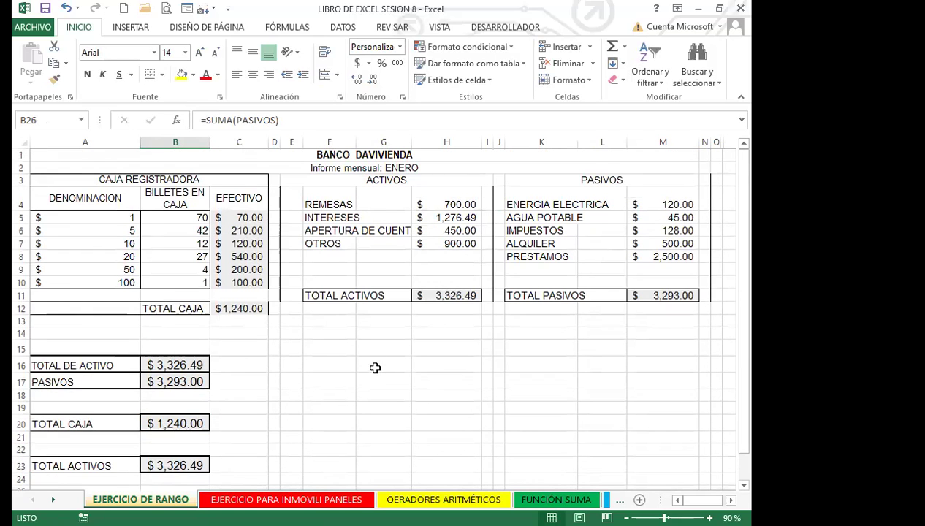
pyautogui.scroll(-1, 362, 365)
pyautogui.scroll(-1, 374, 397)
pyautogui.scroll(1, 369, 395)
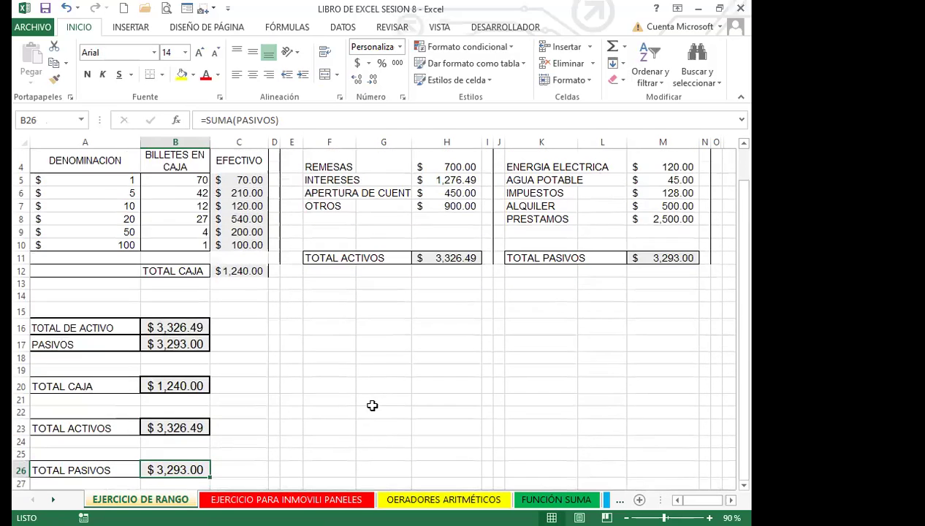
pyautogui.click(358, 344)
pyautogui.click(322, 344)
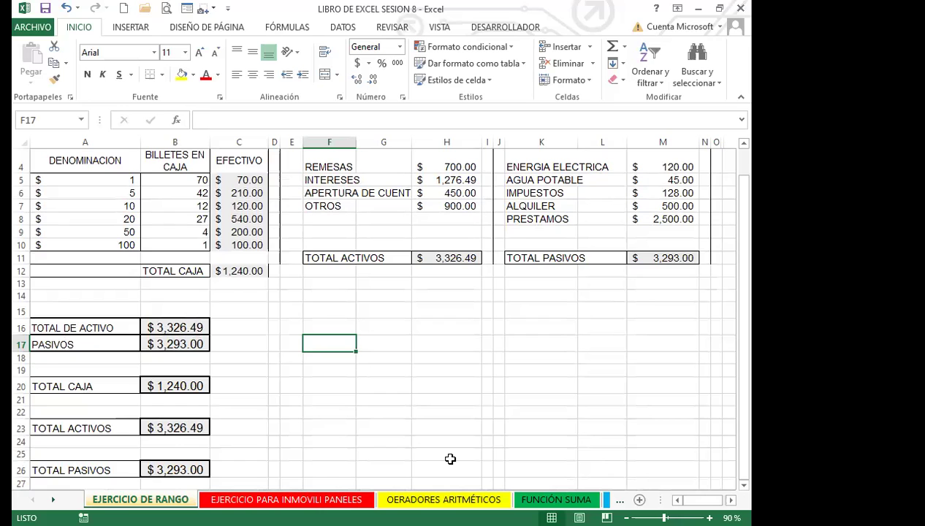
# Freeze the panes at cell H13 on the EJERCICIO PARA INMOVILI PANELES sheet, locking the rows above and the columns before it
pyautogui.click(342, 499)
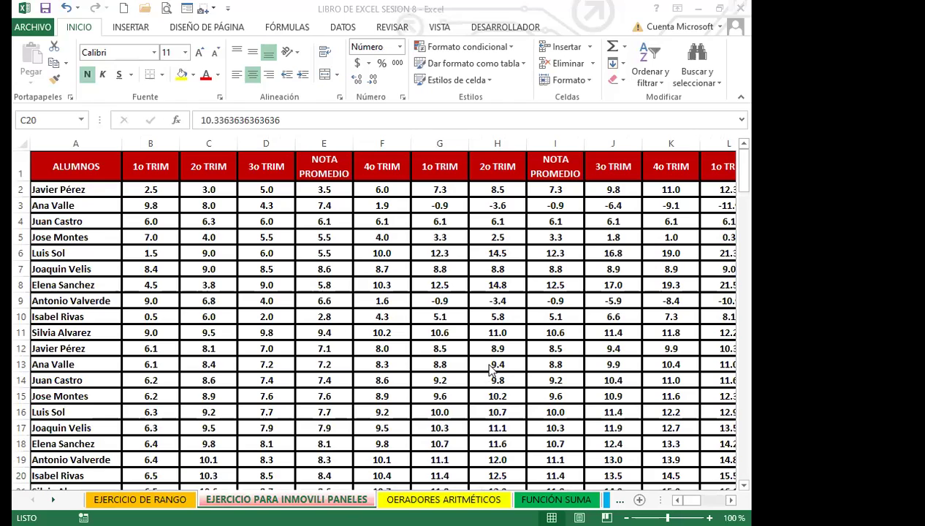
pyautogui.click(490, 363)
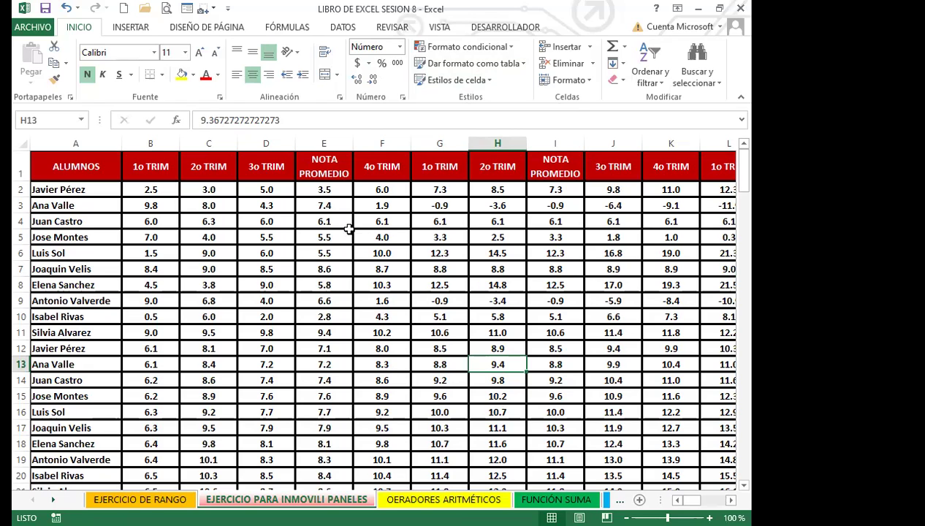
pyautogui.click(436, 27)
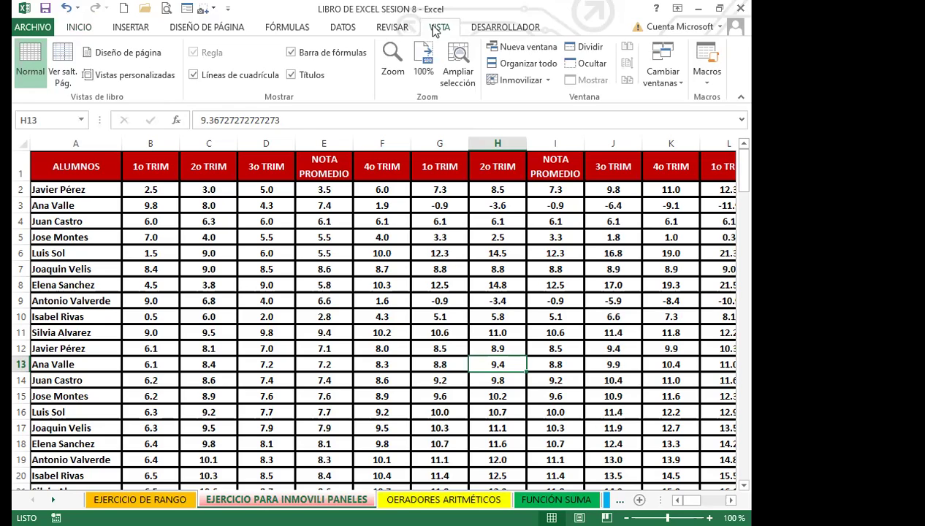
pyautogui.click(548, 81)
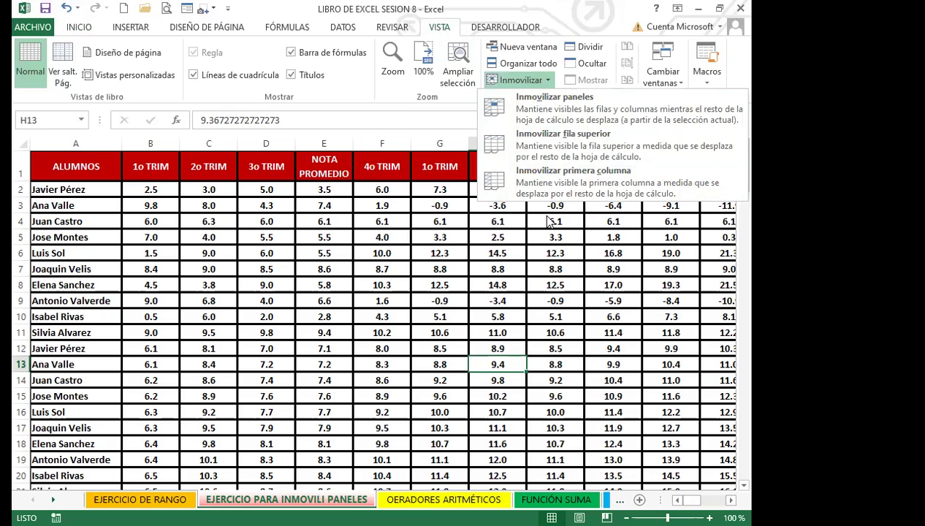
pyautogui.click(545, 108)
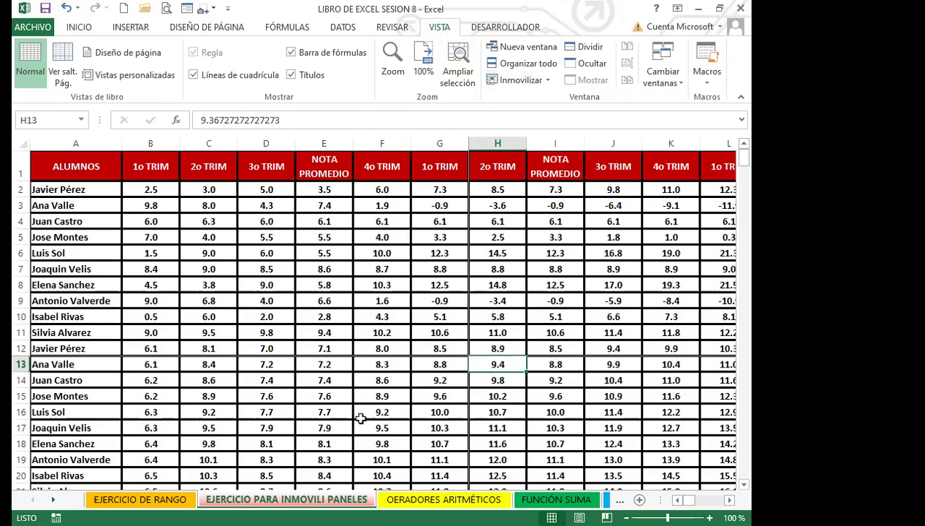
# Look through the grade table down past its last rows and back up to check the frozen rows 1 to 12
pyautogui.scroll(-3, 262, 373)
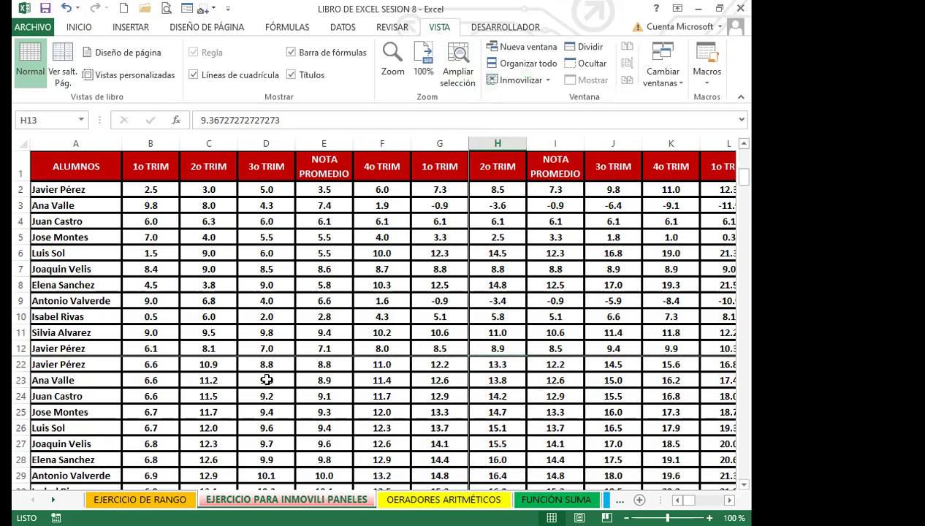
pyautogui.scroll(-20, 272, 400)
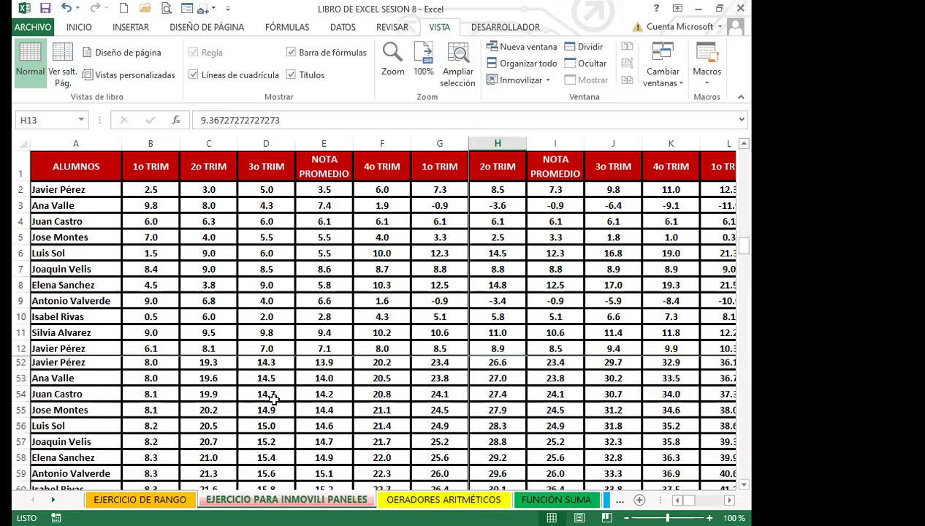
pyautogui.scroll(-20, 273, 400)
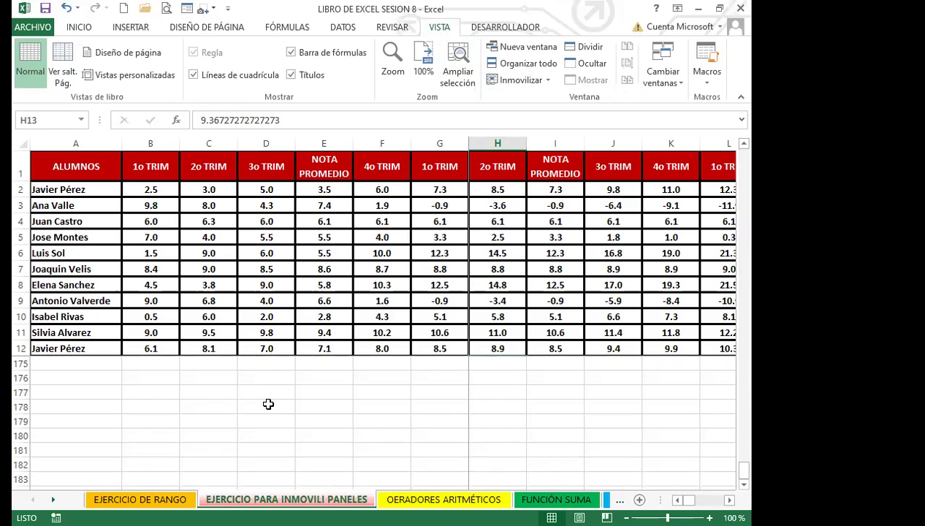
pyautogui.scroll(-13, 234, 405)
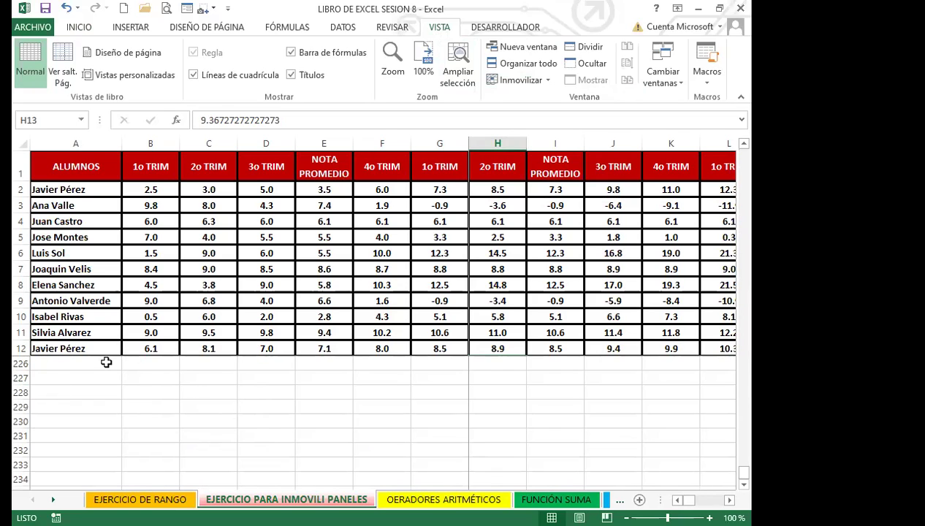
pyautogui.scroll(20, 481, 321)
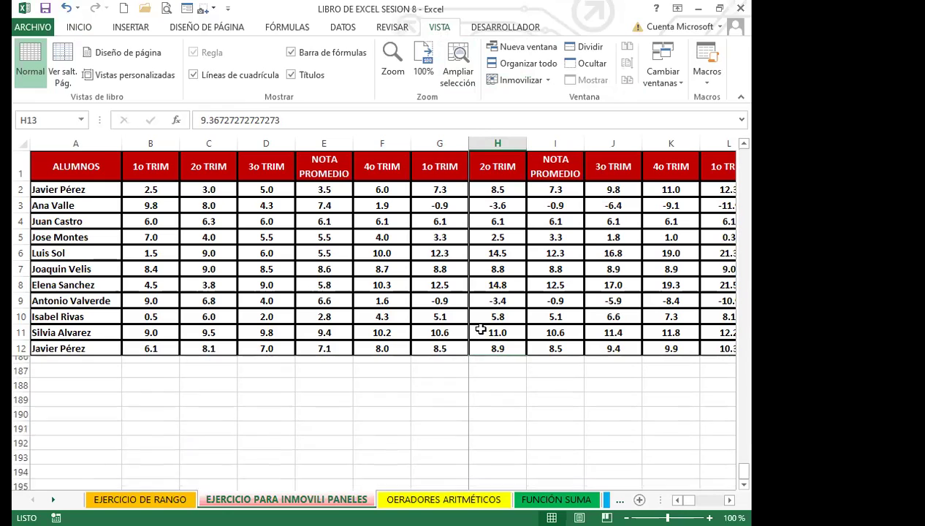
pyautogui.scroll(20, 484, 317)
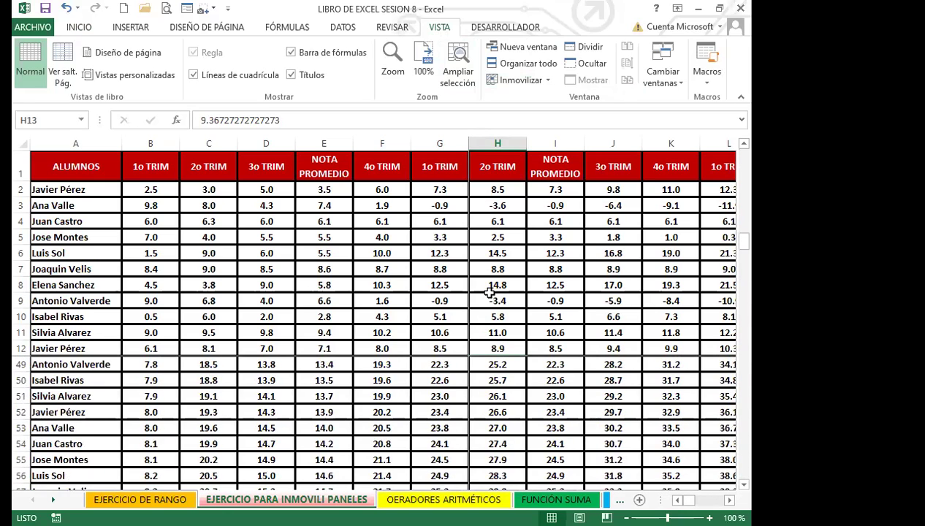
pyautogui.scroll(1, 491, 291)
# Move from cell H9 across the columns beyond the grade table to check that columns A to G stay frozen
pyautogui.click(486, 302)
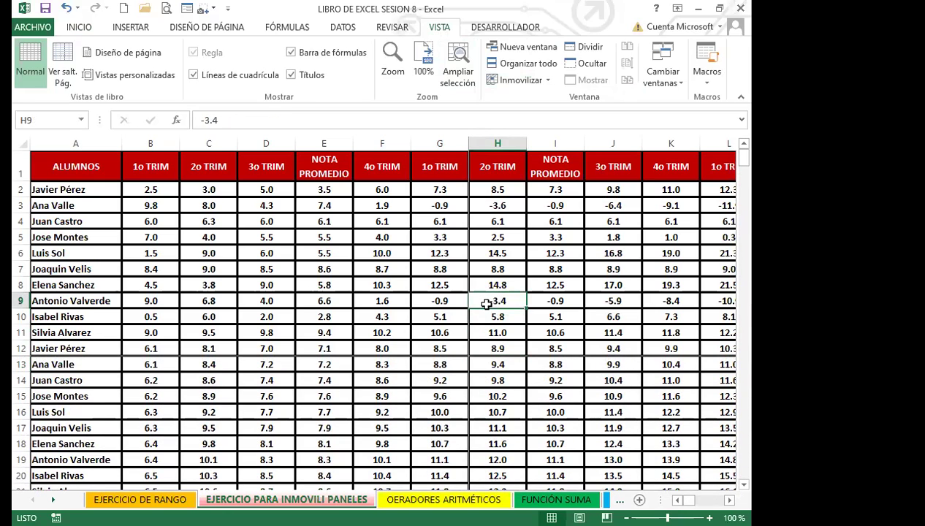
pyautogui.press('Right')
pyautogui.press('Right')
pyautogui.press('Right')
pyautogui.press('Right')
pyautogui.press('Right')
pyautogui.press('Right')
pyautogui.press('Right')
pyautogui.press('Right')
pyautogui.press('Right')
pyautogui.press('Right')
pyautogui.press('Right')
pyautogui.press('Right')
pyautogui.press('Right')
pyautogui.press('Right')
pyautogui.press('Right')
pyautogui.press('Right')
pyautogui.press('Right')
pyautogui.press('Right')
pyautogui.press('Right')
pyautogui.press('Right')
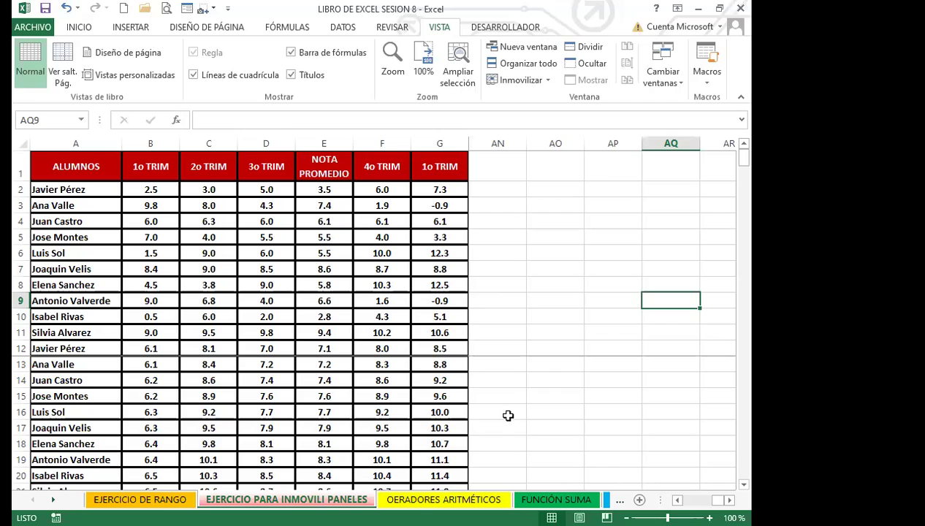
pyautogui.click(479, 411)
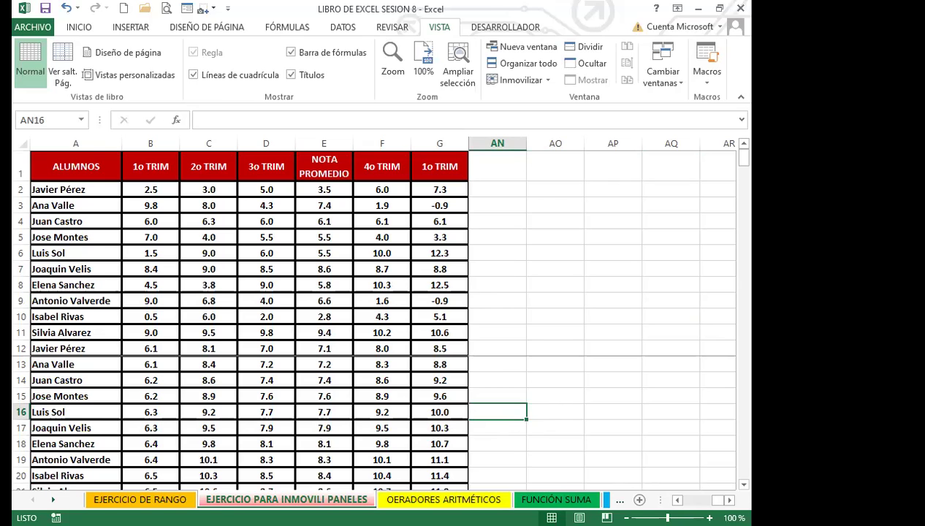
# Return from column AN to the columns directly after G and look down the grade table to check the frozen rows
pyautogui.hscroll(-4, 670, 495)
pyautogui.moveTo(719, 500); pyautogui.dragTo(687, 500)
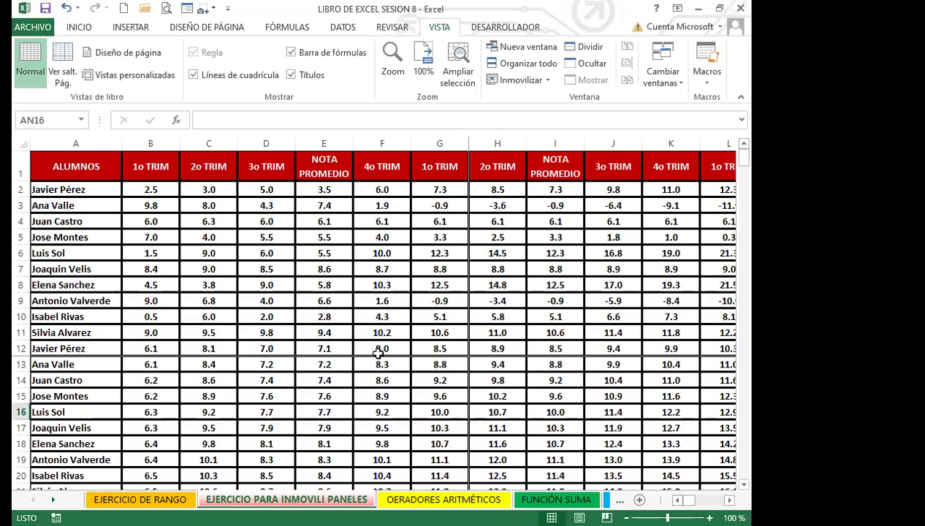
pyautogui.scroll(-9, 378, 353)
pyautogui.scroll(-10, 378, 353)
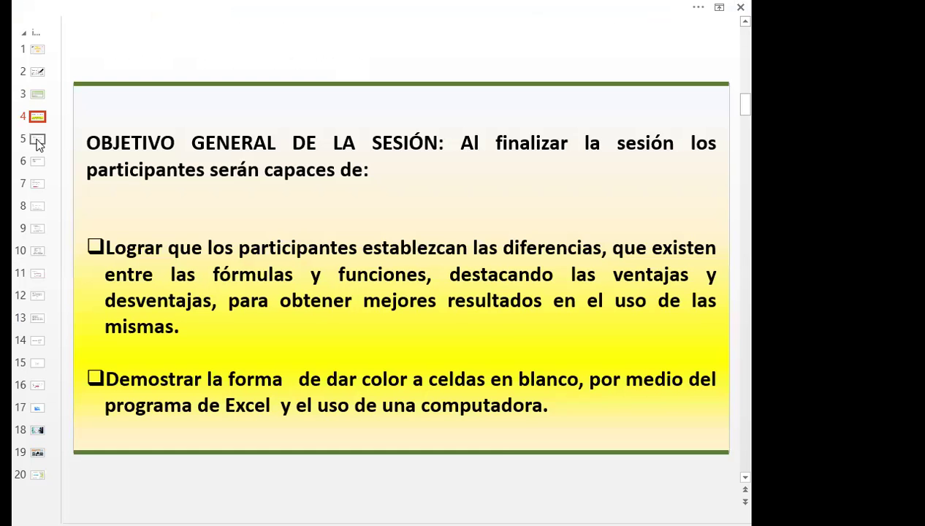
# Switch to the PowerPoint presentation and read slides 5 and 6 on arithmetic operators and the evaluation order of parentheses
pyautogui.scroll(-1, 112, 219)
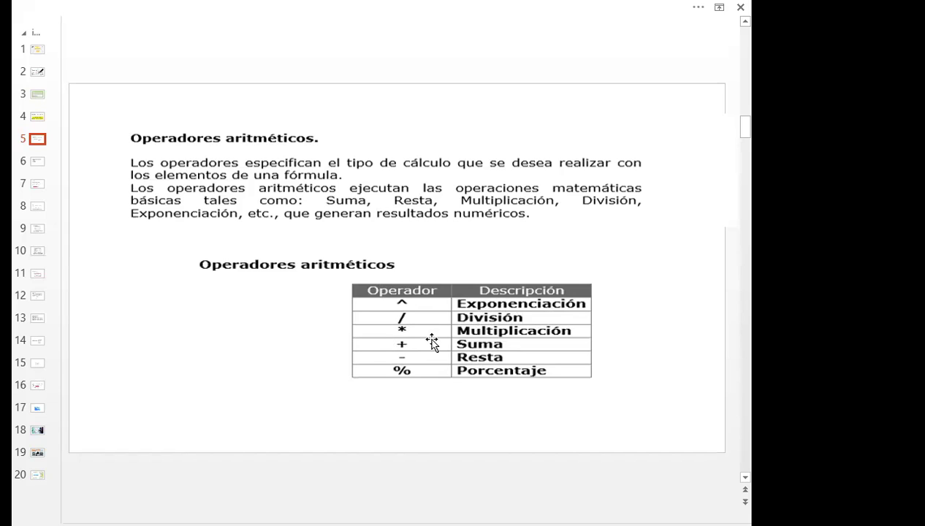
pyautogui.click(36, 162)
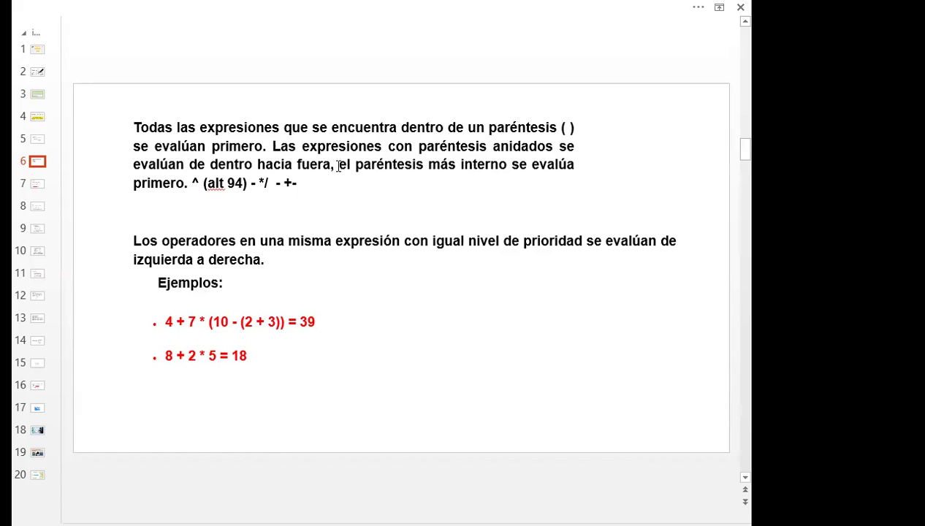
pyautogui.moveTo(129, 129); pyautogui.dragTo(334, 192)
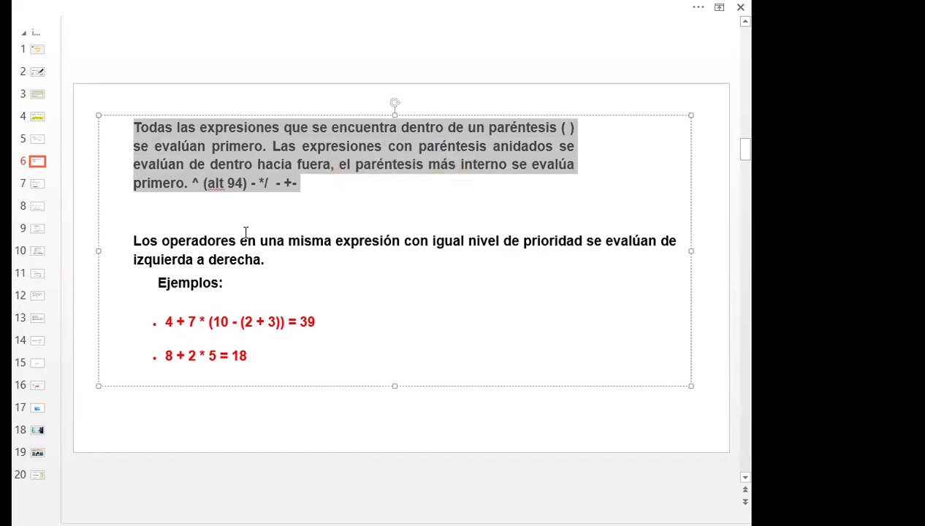
pyautogui.click(280, 262)
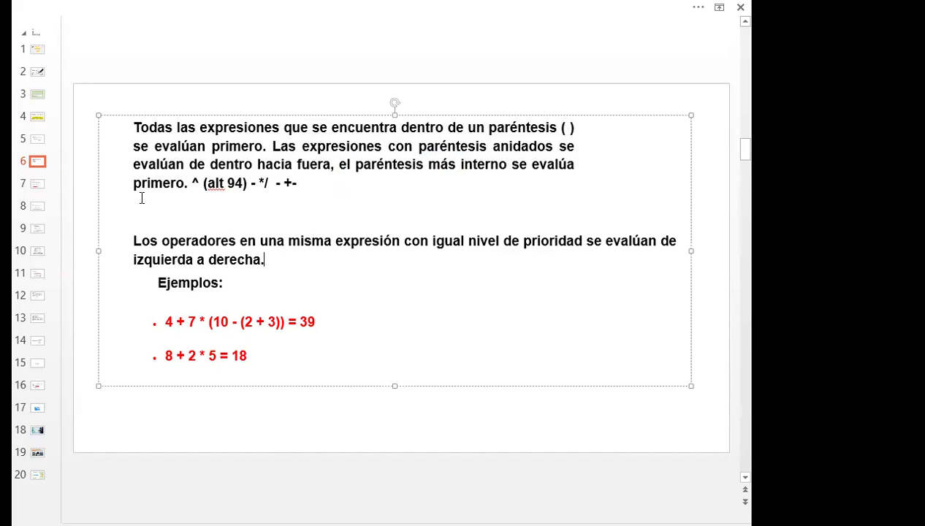
pyautogui.moveTo(134, 127); pyautogui.dragTo(337, 186)
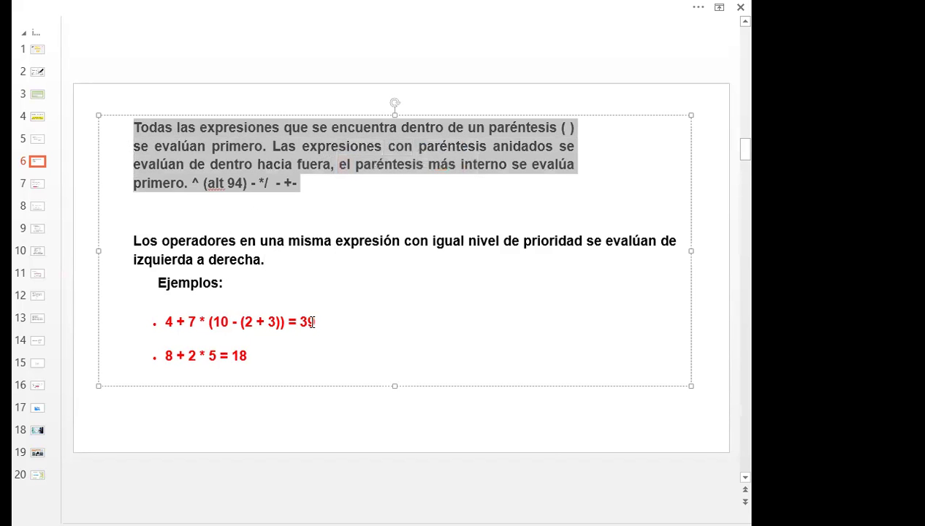
pyautogui.click(336, 321)
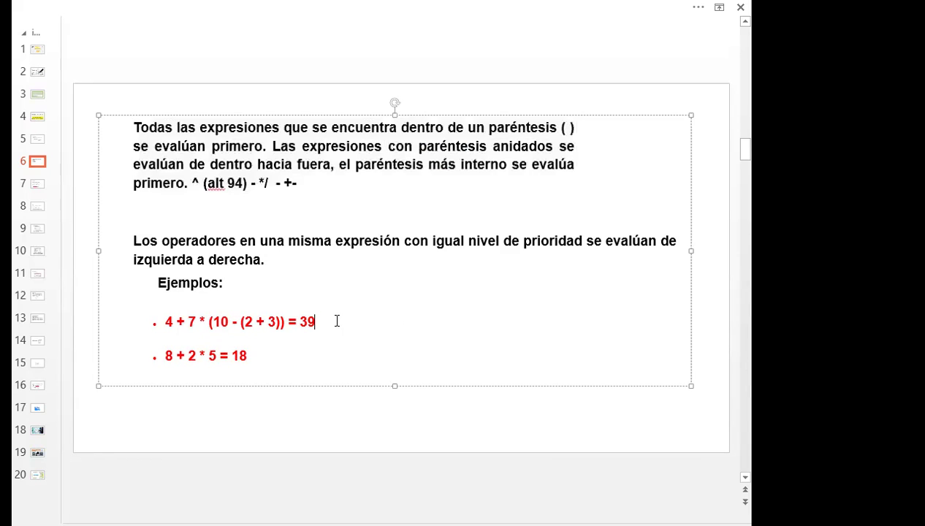
pyautogui.click(323, 422)
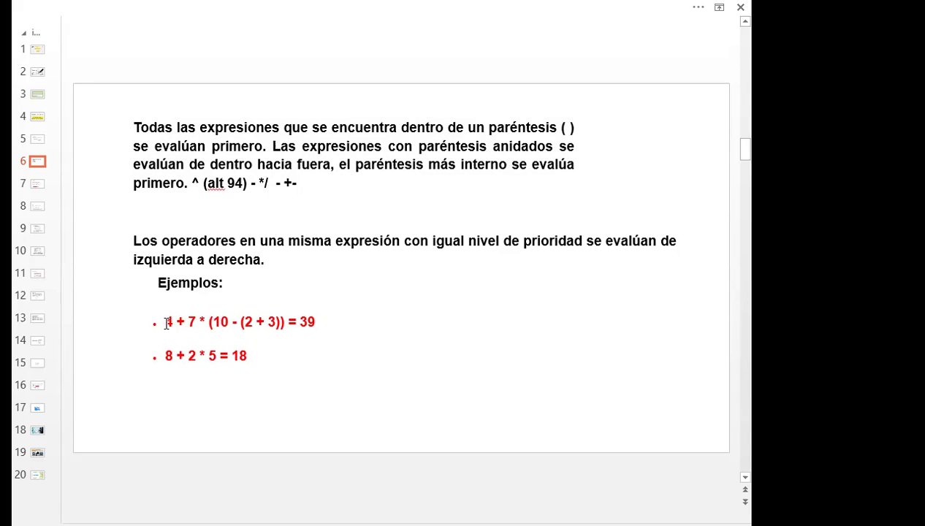
# Examine the results of the two red example expressions on slide 6
pyautogui.moveTo(290, 323); pyautogui.dragTo(319, 322)
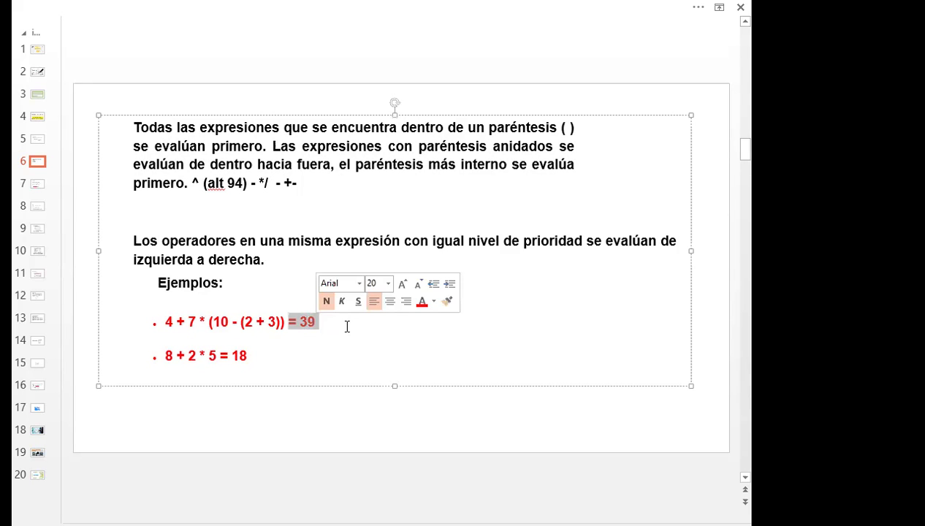
pyautogui.click(347, 327)
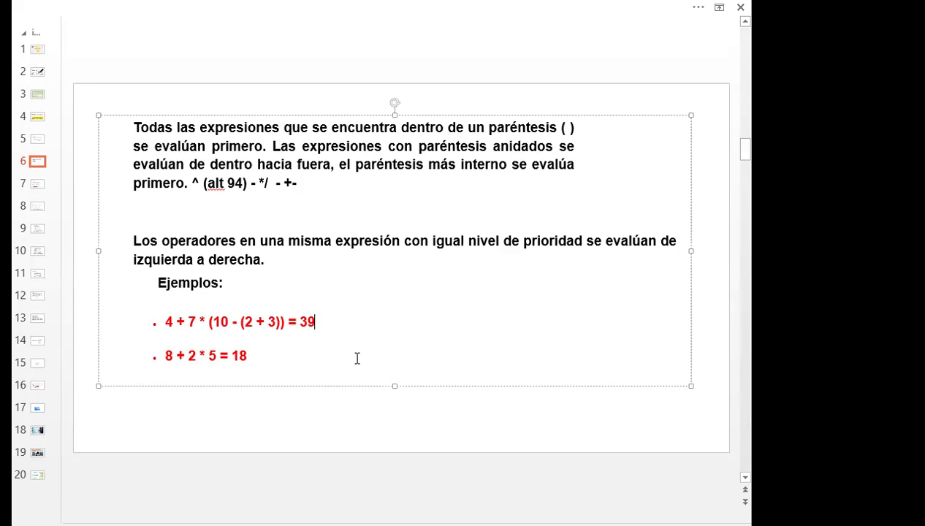
pyautogui.click(300, 408)
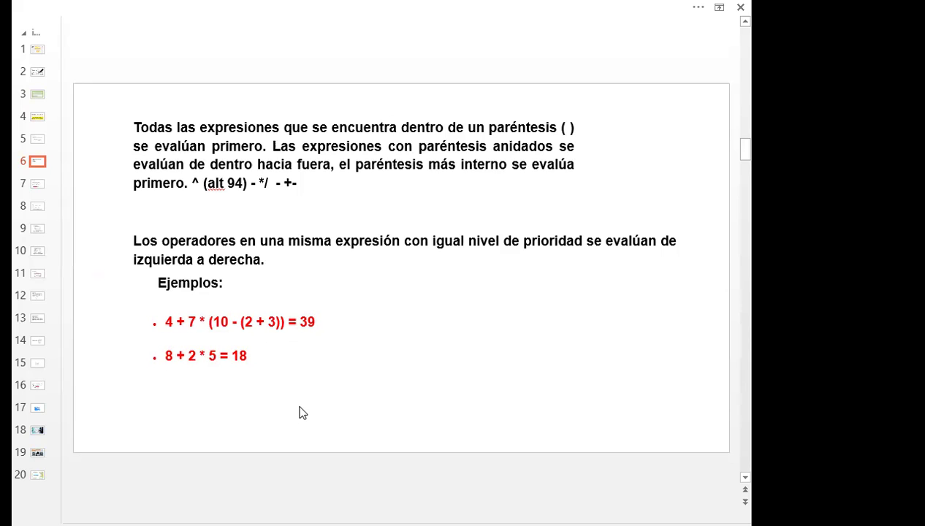
pyautogui.moveTo(231, 356); pyautogui.dragTo(247, 358)
pyautogui.click(260, 419)
# Copy the example 4 + 7 * (10 - (2 + 3)) = 39 from slide 6 and go to the start of Excel's OERADORES ARITMÉTICOS sheet
pyautogui.moveTo(167, 321); pyautogui.dragTo(314, 328)
pyautogui.hotkey('ctrl', 'c')
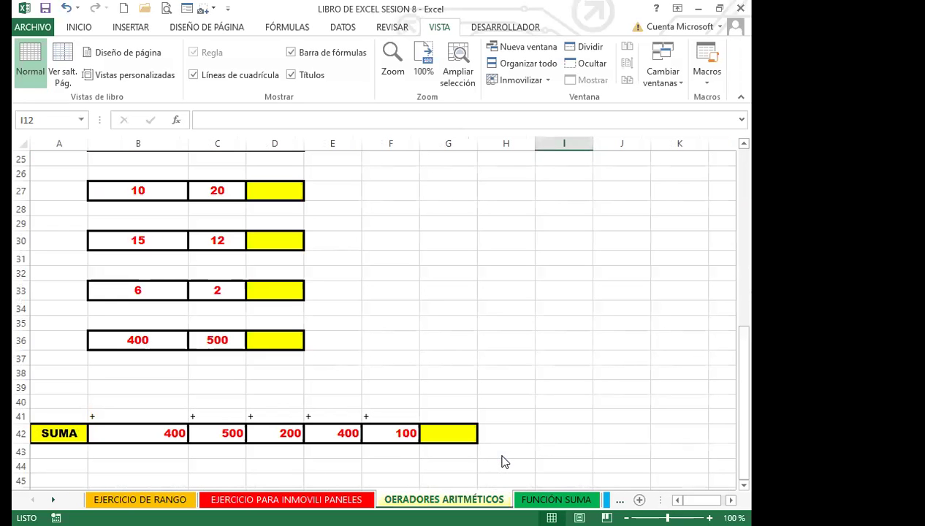
pyautogui.scroll(8, 458, 357)
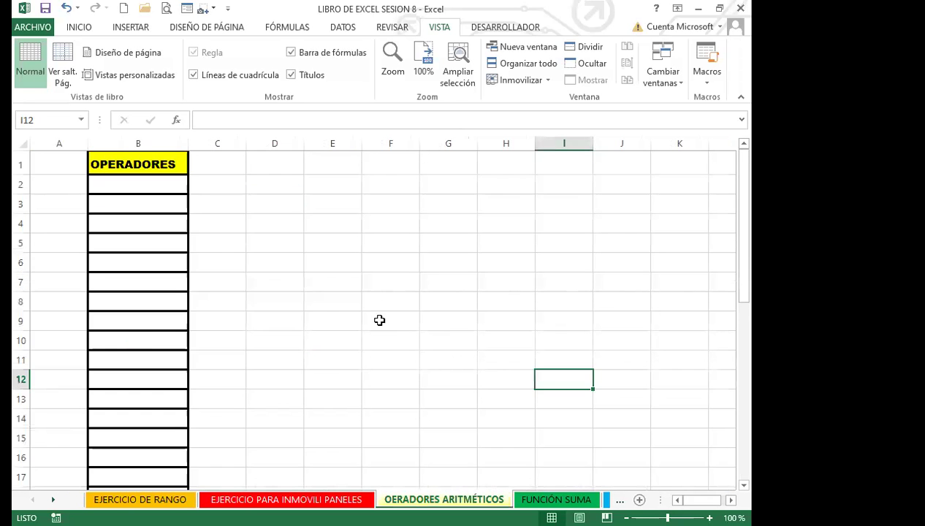
# Try pasting the copied expression with its slide formatting at cell D3, and undo the paste
pyautogui.click(274, 208)
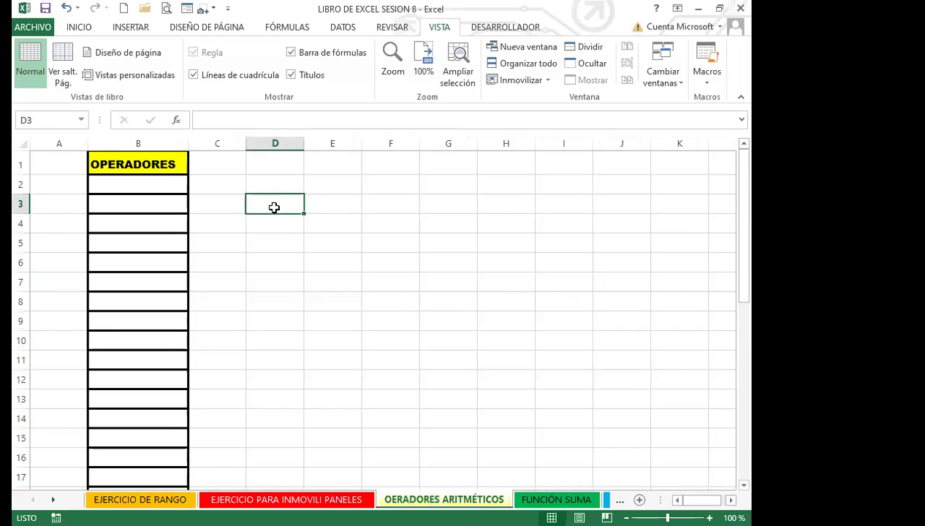
pyautogui.hotkey('ctrl', 'v')
pyautogui.click(354, 209)
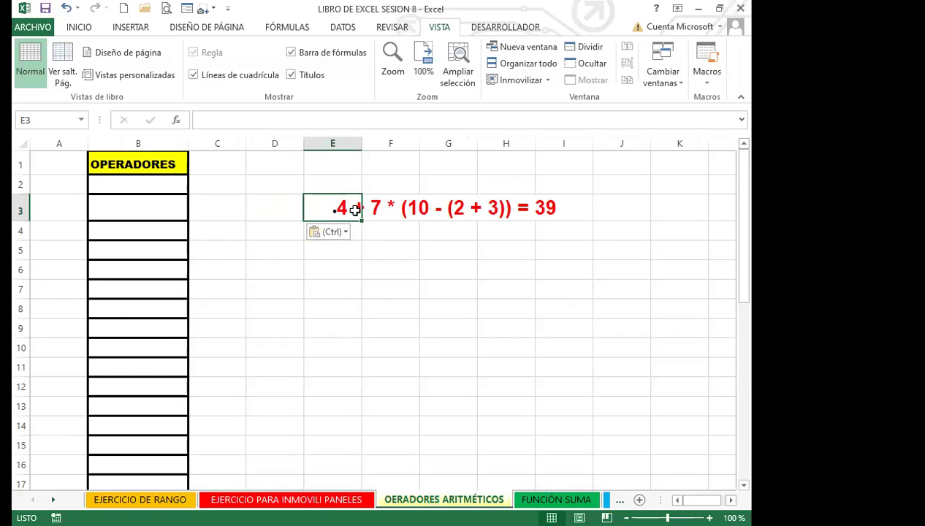
pyautogui.doubleClick(334, 210)
pyautogui.press('Tab')
pyautogui.click(300, 213)
pyautogui.click(384, 211)
pyautogui.click(333, 209)
pyautogui.click(453, 213)
pyautogui.click(328, 211)
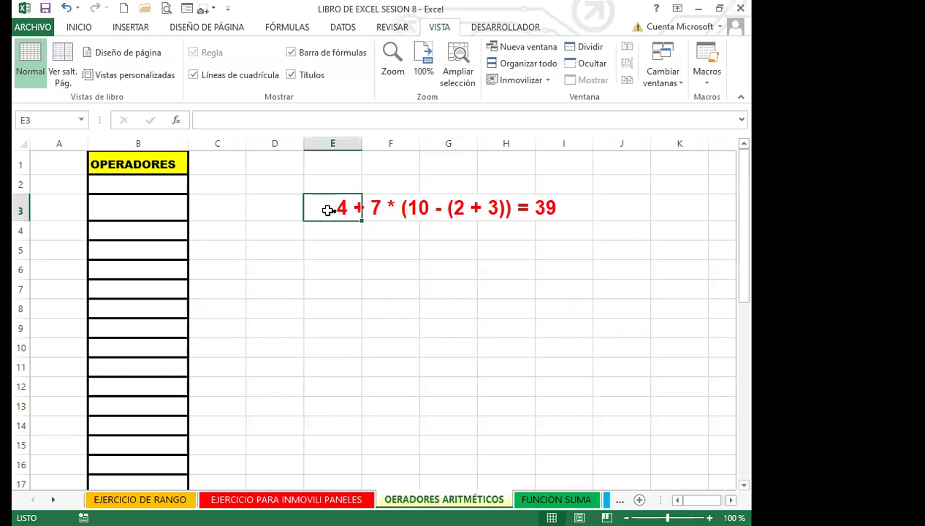
pyautogui.hotkey('ctrl', 'z')
pyautogui.click(328, 249)
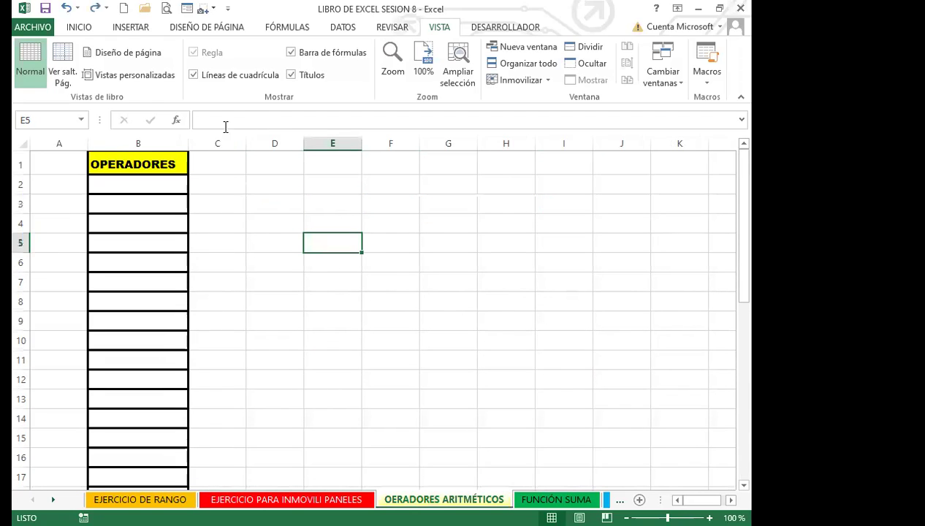
# Paste 4 + 7 * (10 - (2 + 3)) = 39 as plain text into cells E5 and D4, and clear the copy in E5
pyautogui.click(221, 119)
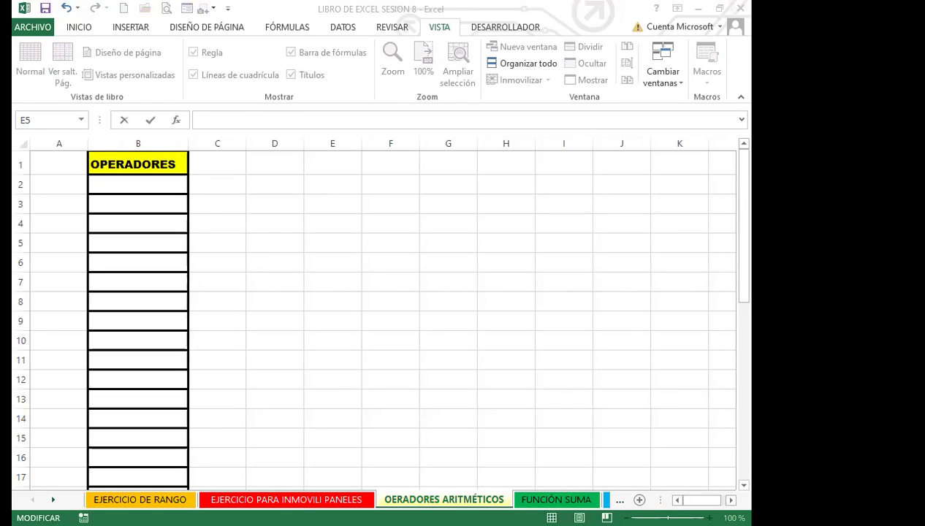
pyautogui.click(275, 223)
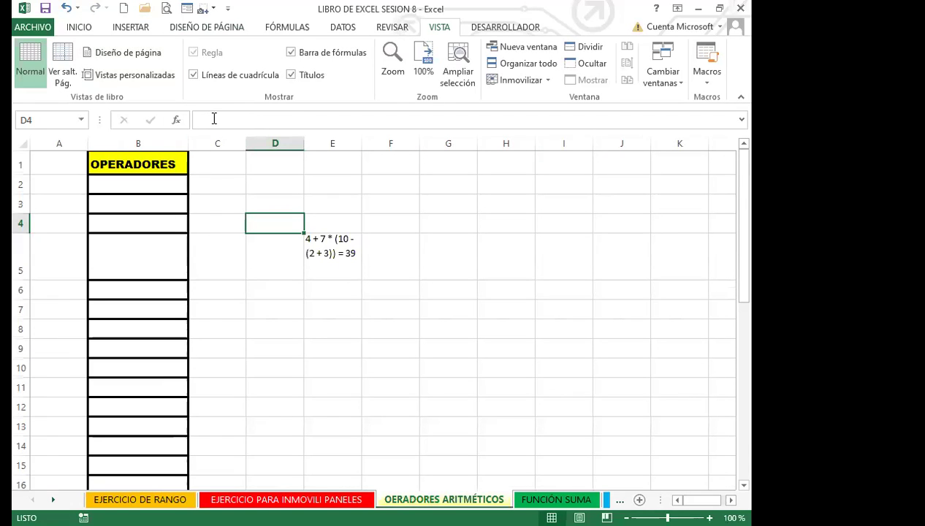
pyautogui.click(214, 118)
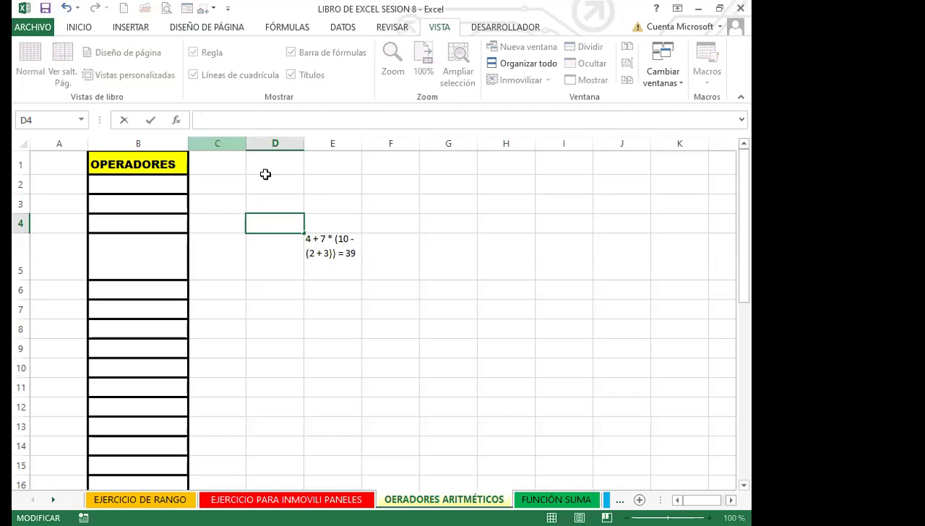
pyautogui.moveTo(324, 255); pyautogui.dragTo(314, 241)
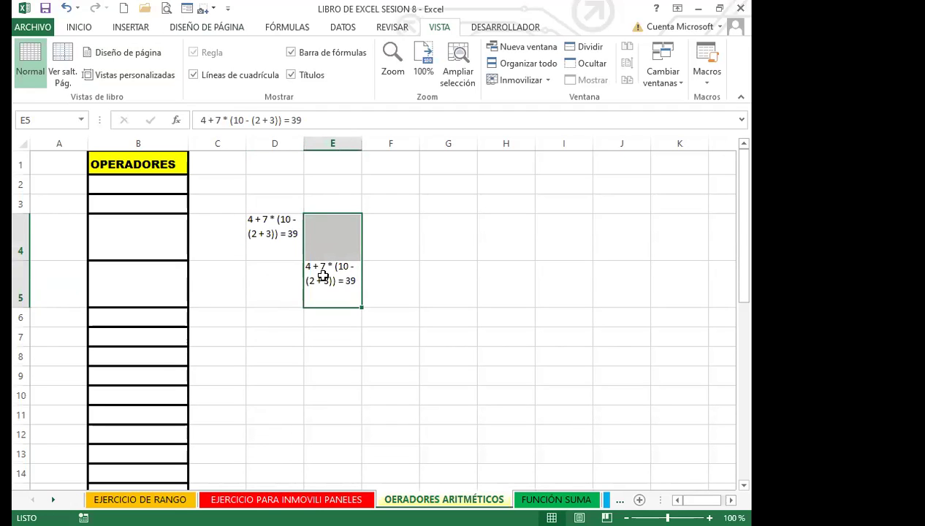
pyautogui.press('Delete')
pyautogui.click(296, 310)
# Convert the expression text in cell D4 into a formula by adding an equals sign before it
pyautogui.doubleClick(260, 228)
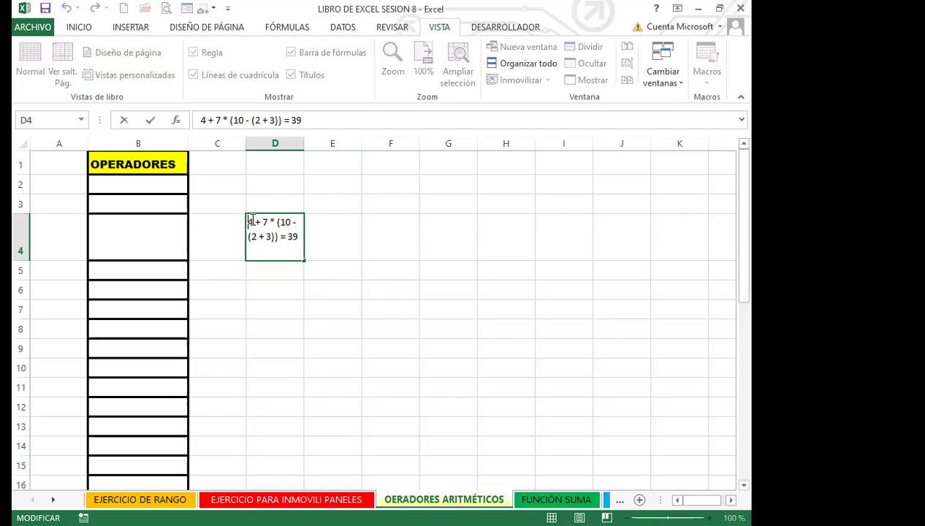
pyautogui.write('=')
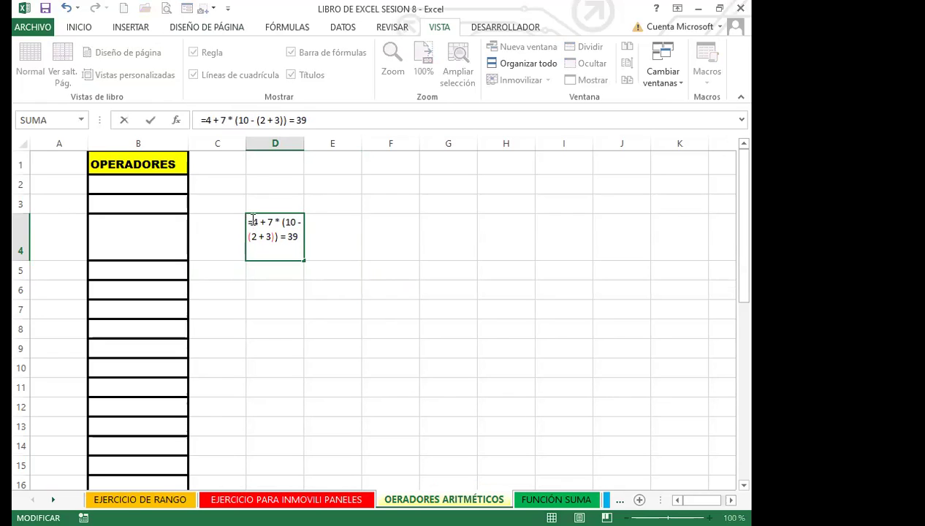
pyautogui.press('Return')
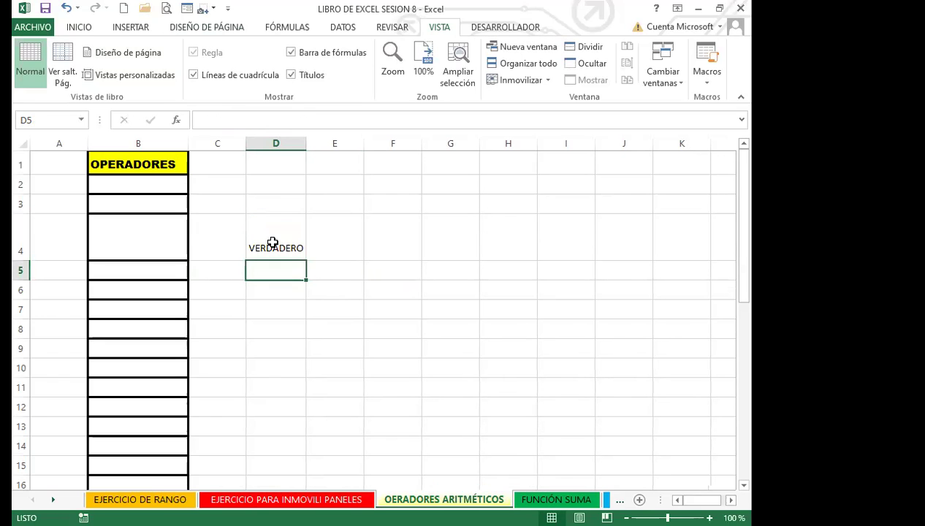
# Remove the trailing = 39 from cell D4 so its formula reads =4 + 7 * (10 - (2 + 3))
pyautogui.click(272, 242)
pyautogui.click(310, 119)
pyautogui.press('BackSpace')
pyautogui.press('BackSpace')
pyautogui.press('BackSpace')
pyautogui.press('BackSpace')
pyautogui.press('BackSpace')
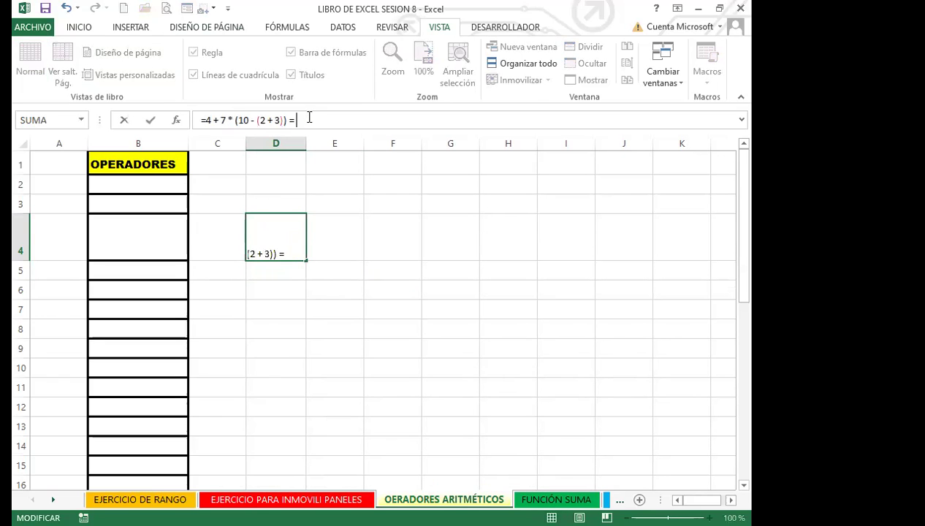
pyautogui.press('Return')
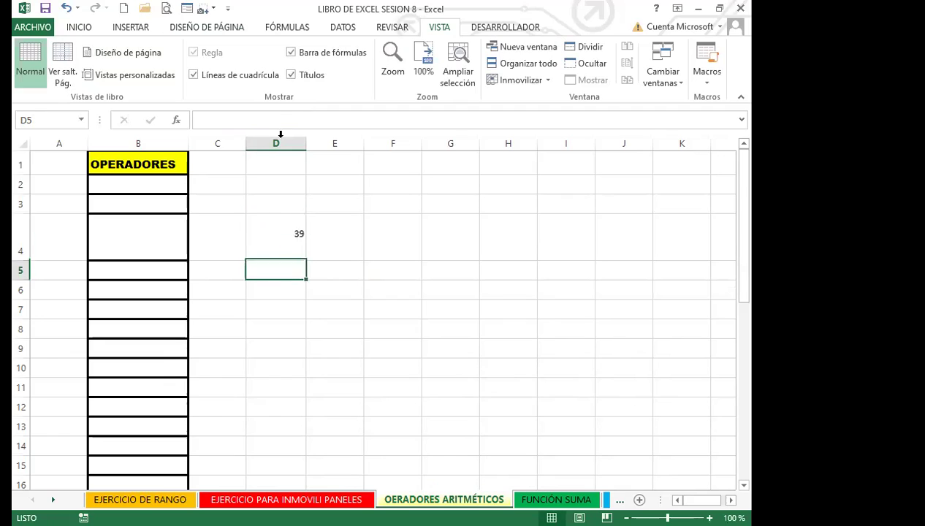
# Compare the result shown in cell D4 with the formula it contains
pyautogui.click(271, 247)
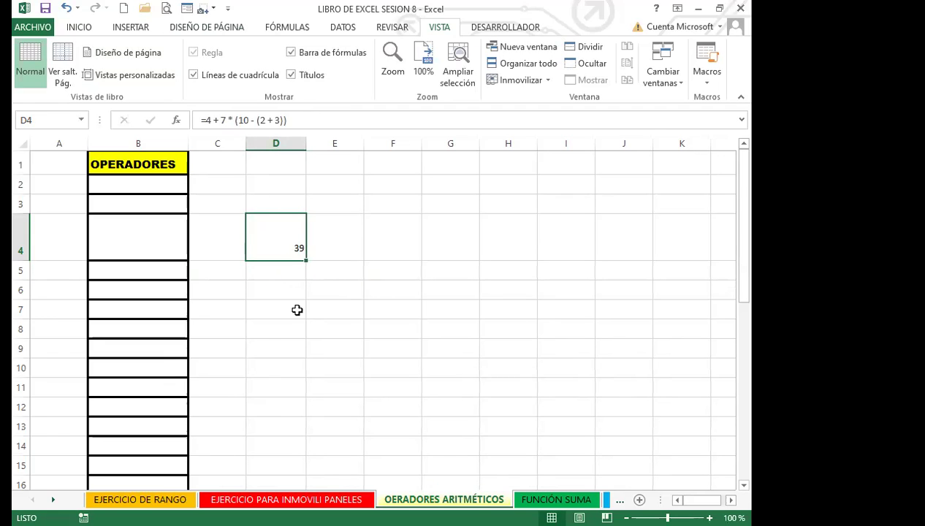
pyautogui.click(293, 306)
pyautogui.click(264, 248)
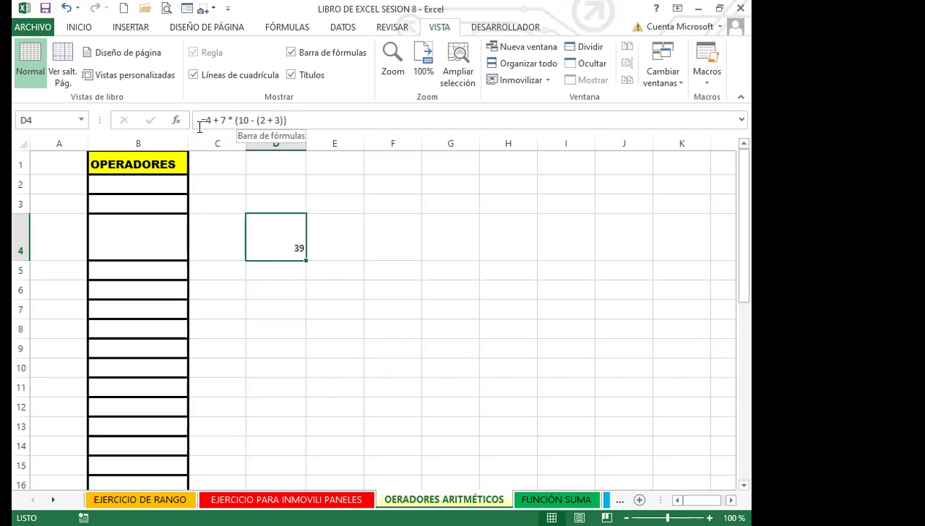
pyautogui.click(268, 291)
pyautogui.click(259, 240)
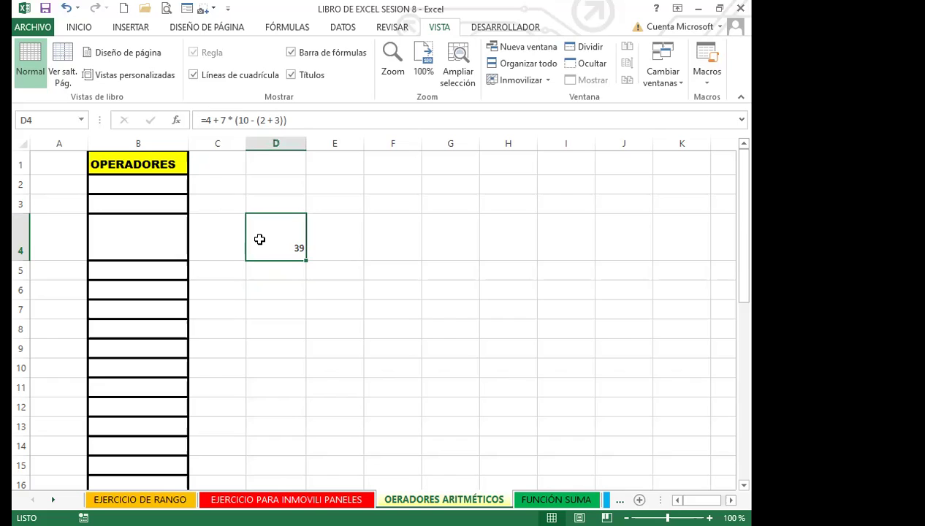
# Reduce the height of row 4 to about one and a half times that of the neighbouring rows
pyautogui.click(21, 241)
pyautogui.moveTo(22, 260); pyautogui.dragTo(29, 243)
pyautogui.click(223, 275)
# Open the step-by-step formula evaluation for cell D4 and move its dialog clear of the cell
pyautogui.click(274, 234)
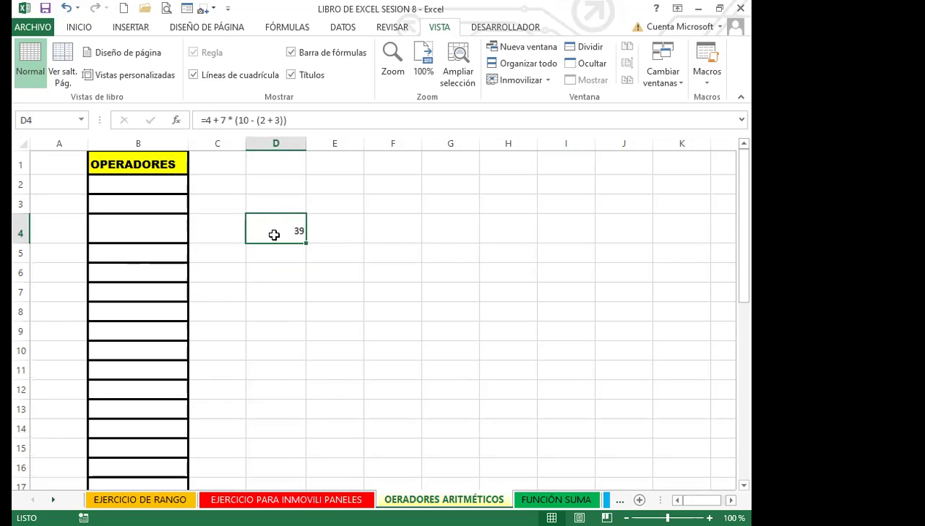
pyautogui.click(280, 29)
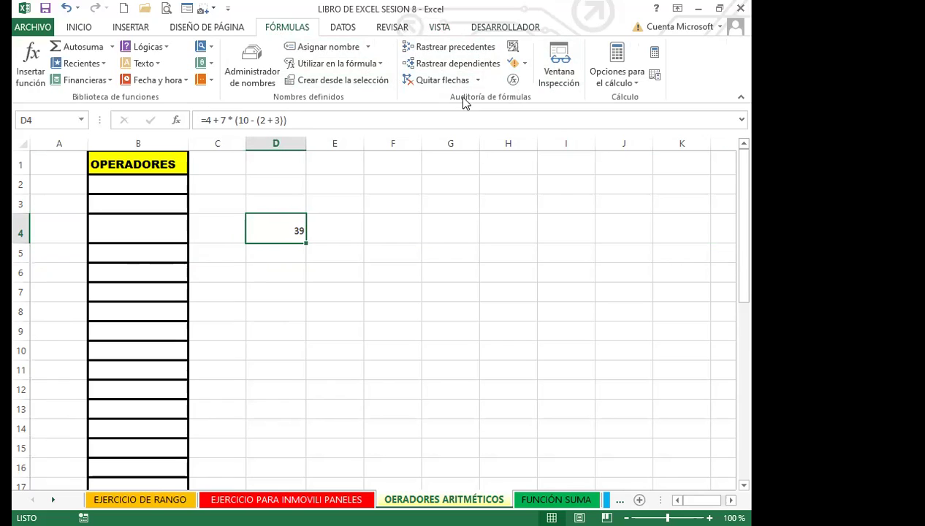
pyautogui.click(513, 80)
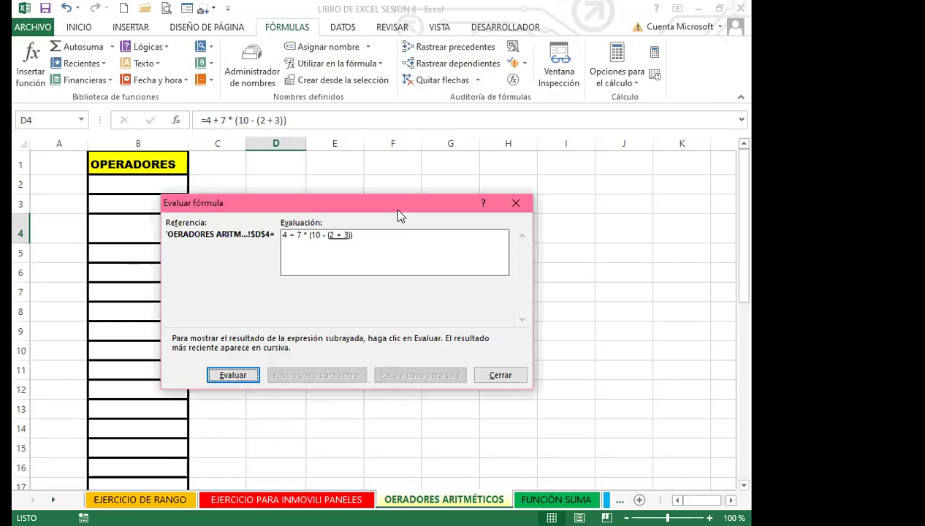
pyautogui.moveTo(398, 210); pyautogui.dragTo(569, 109)
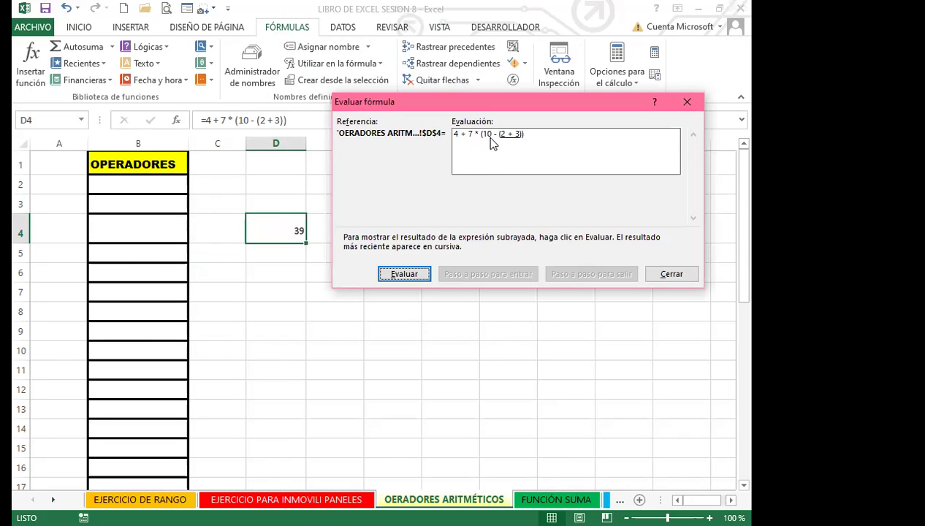
# Evaluate D4's formula one operation at a time through to its final result and close the evaluation
pyautogui.click(401, 275)
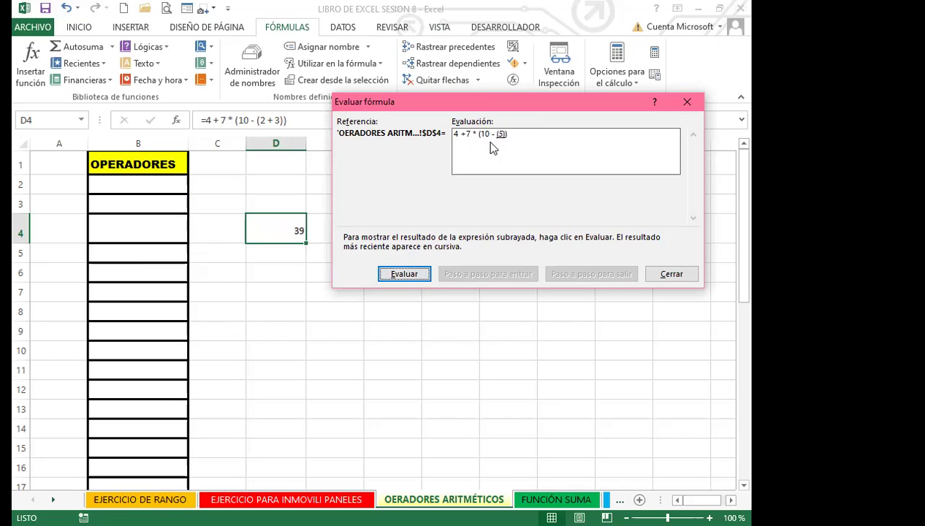
pyautogui.click(404, 275)
pyautogui.click(406, 276)
pyautogui.click(408, 276)
pyautogui.click(411, 276)
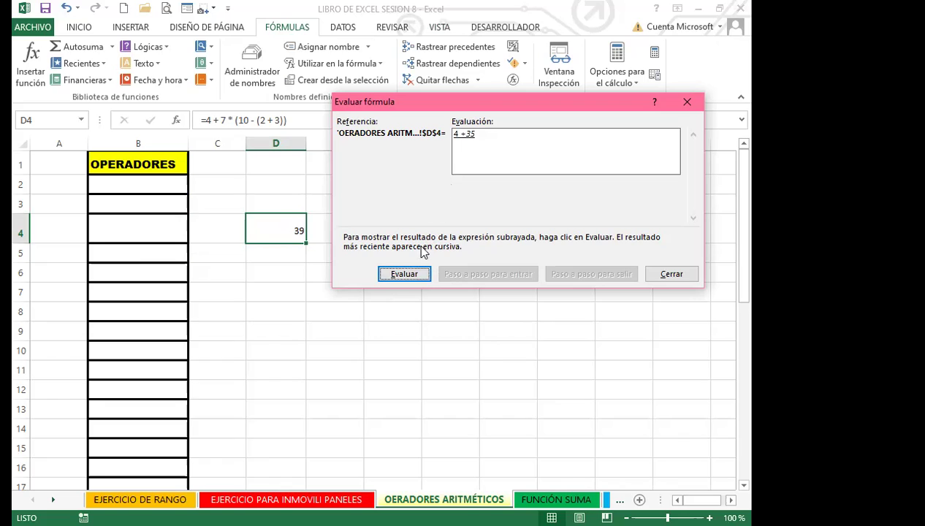
pyautogui.click(411, 277)
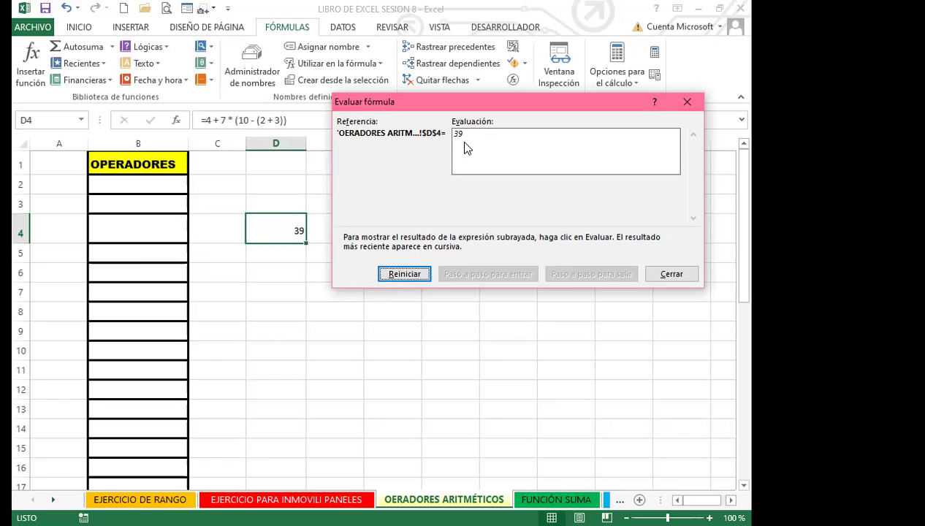
pyautogui.click(692, 279)
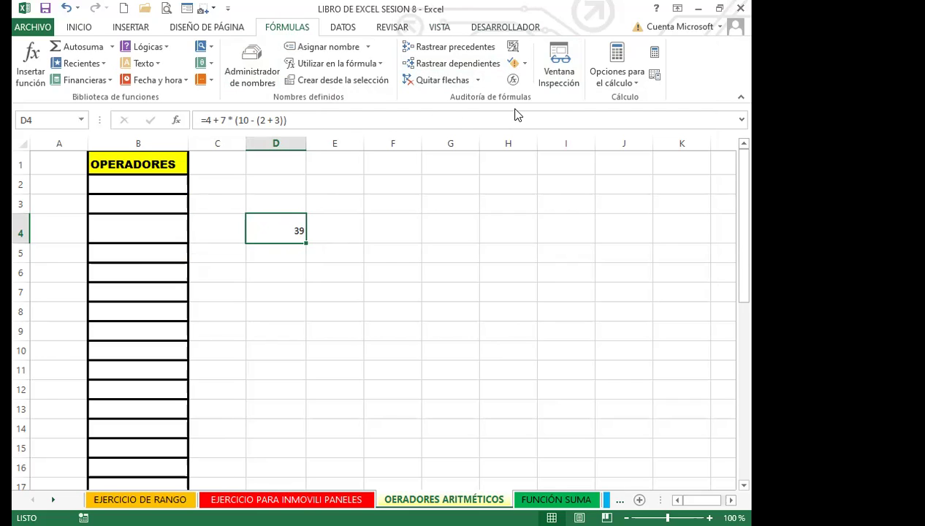
pyautogui.click(514, 80)
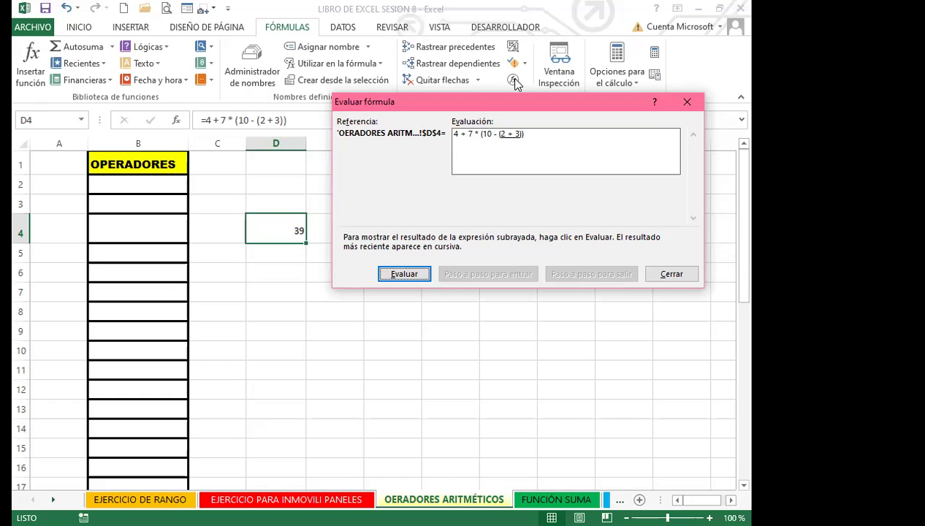
pyautogui.click(688, 103)
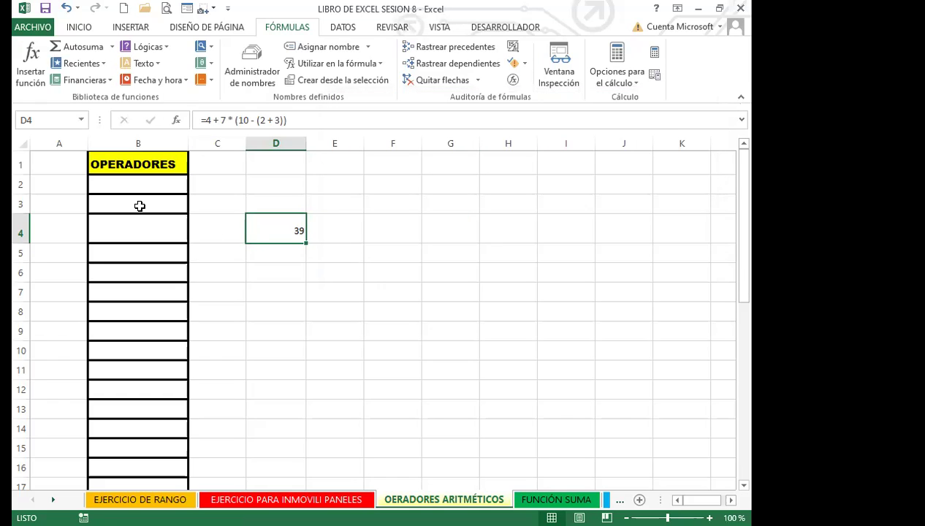
# Enter the formula =4/5*8-9+12 in cell B2, under the OPERADORES heading
pyautogui.click(135, 186)
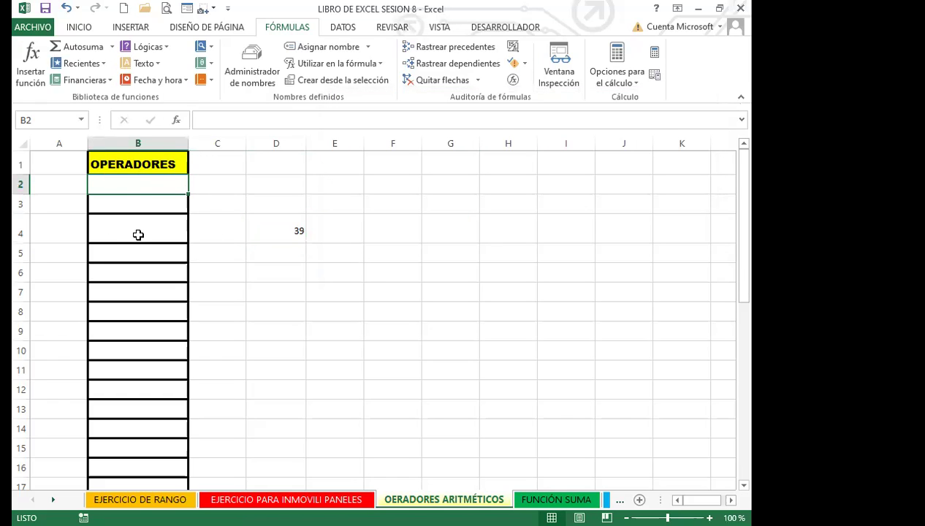
pyautogui.write('=4/5*8-9+')
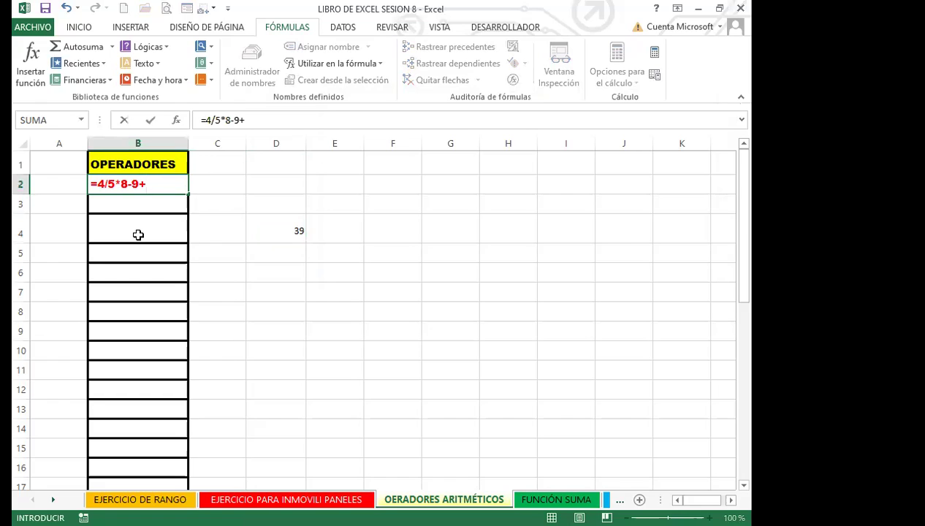
pyautogui.write('12')
pyautogui.press('Return')
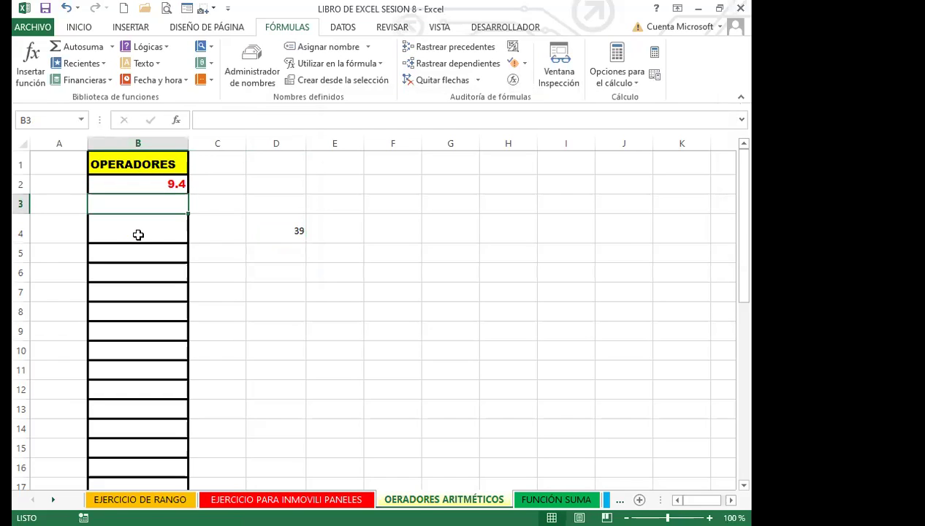
# Evaluate the formula in cell B2 one operation at a time to its final result and close the evaluation
pyautogui.click(139, 187)
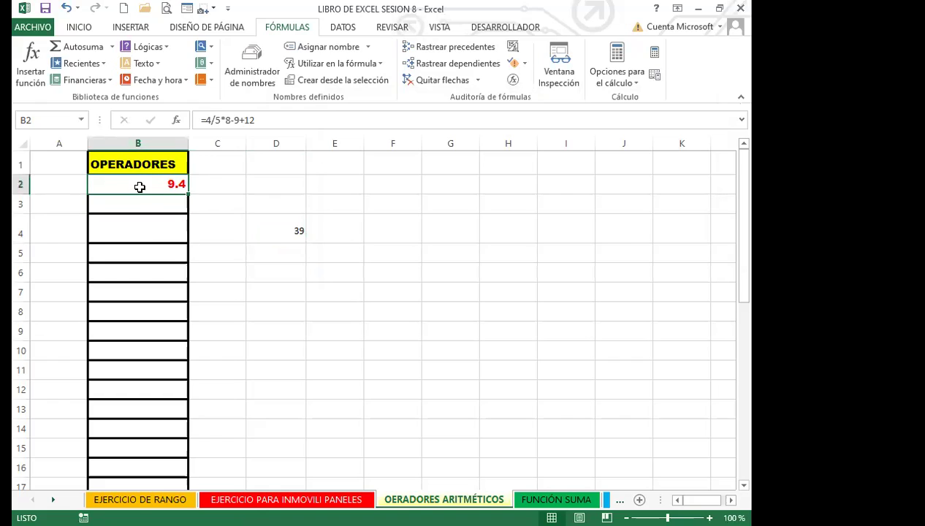
pyautogui.click(513, 78)
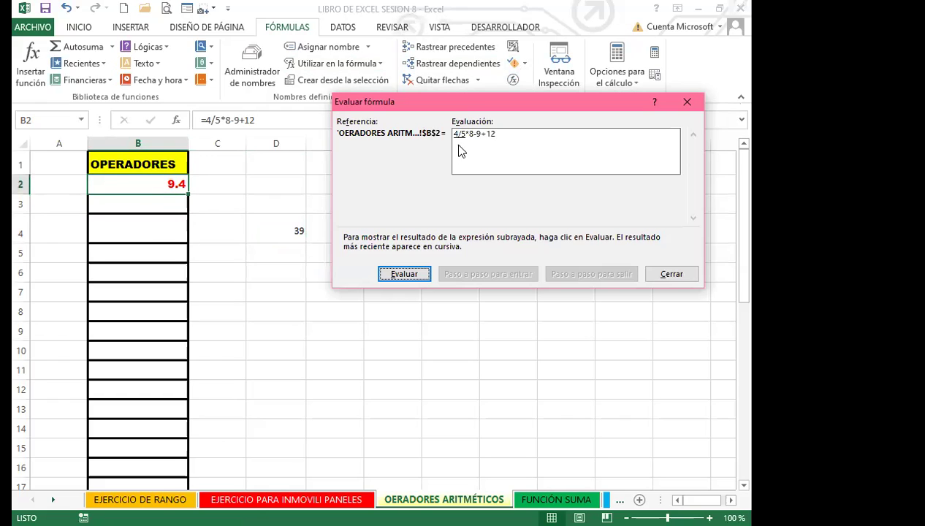
pyautogui.click(400, 277)
pyautogui.click(402, 276)
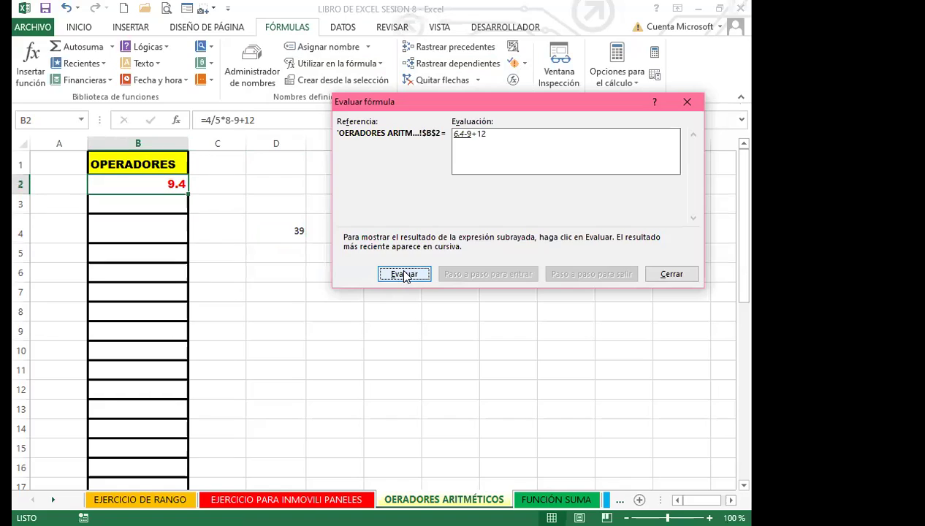
pyautogui.click(404, 275)
pyautogui.click(404, 275)
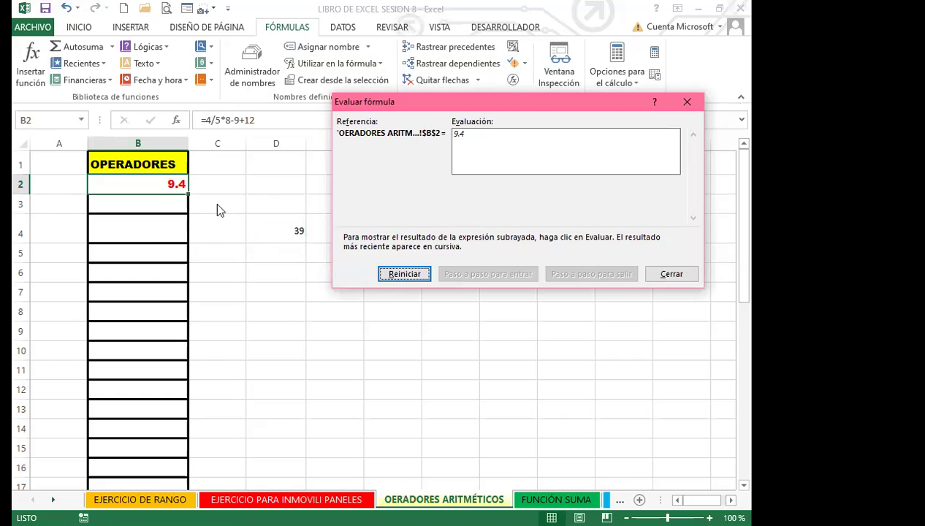
pyautogui.click(690, 102)
# Enter the formula =45+78*78/4 in cell B3 and reselect the cell to review it
pyautogui.click(161, 206)
pyautogui.write('=')
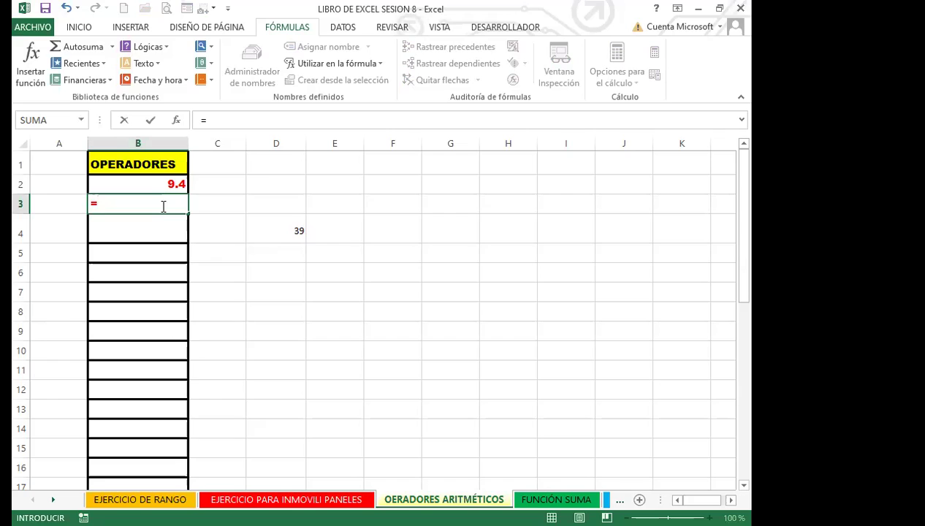
pyautogui.write('45+78*78/4')
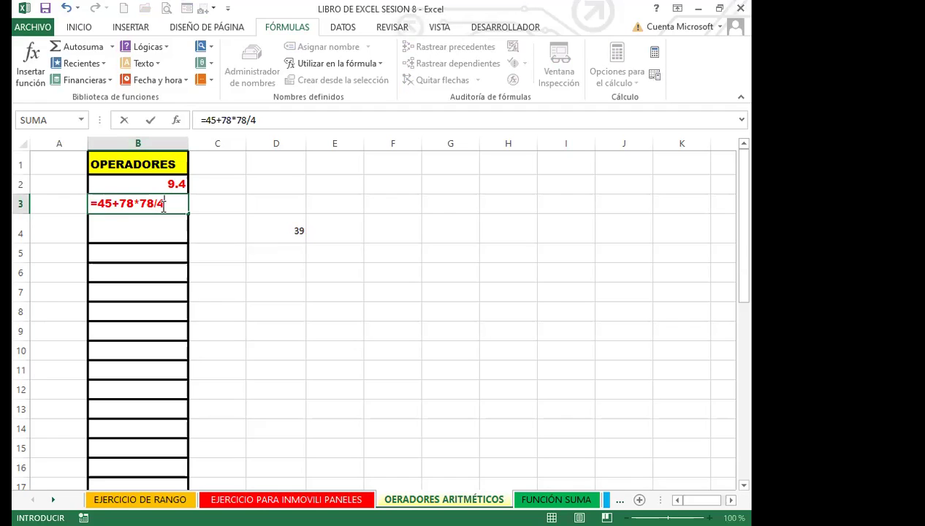
pyautogui.press('Return')
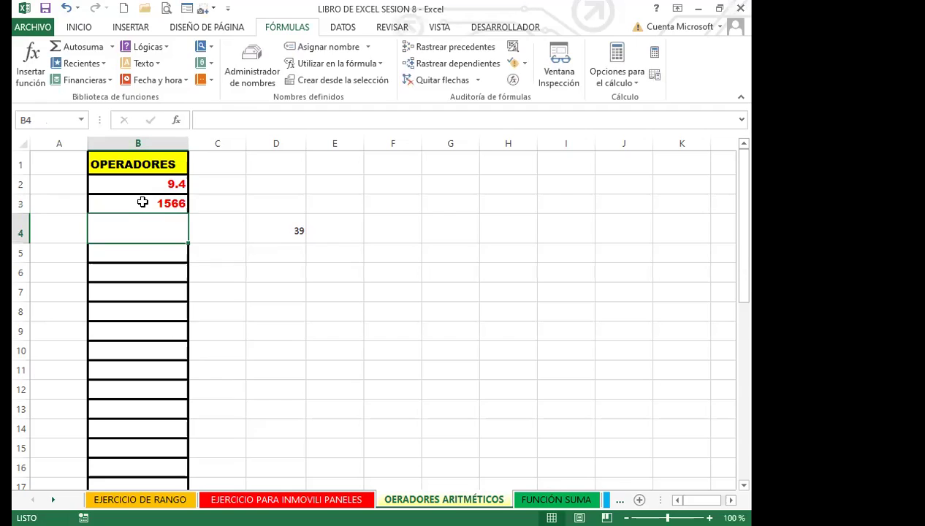
pyautogui.click(142, 200)
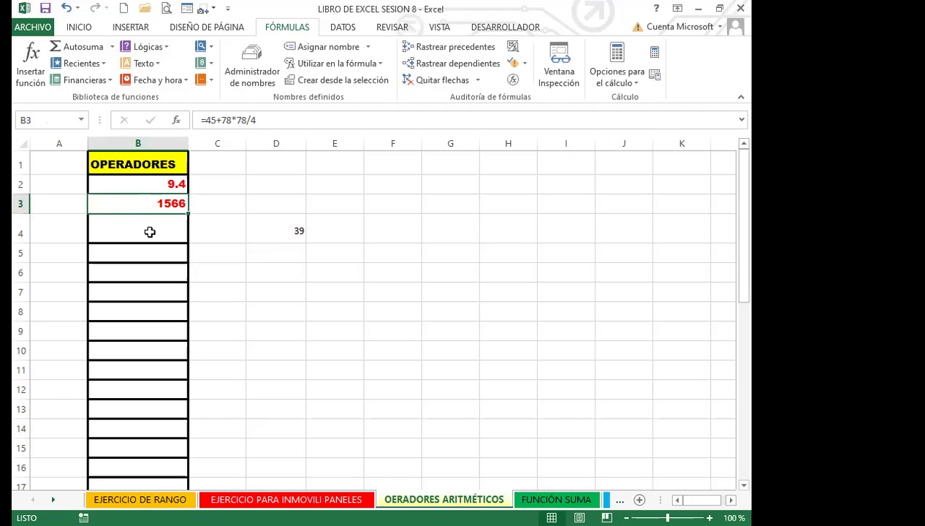
# Enter the formula =12*5^3+8 with an exponent in cell B4 and reselect the cell to review it
pyautogui.click(149, 234)
pyautogui.write('=')
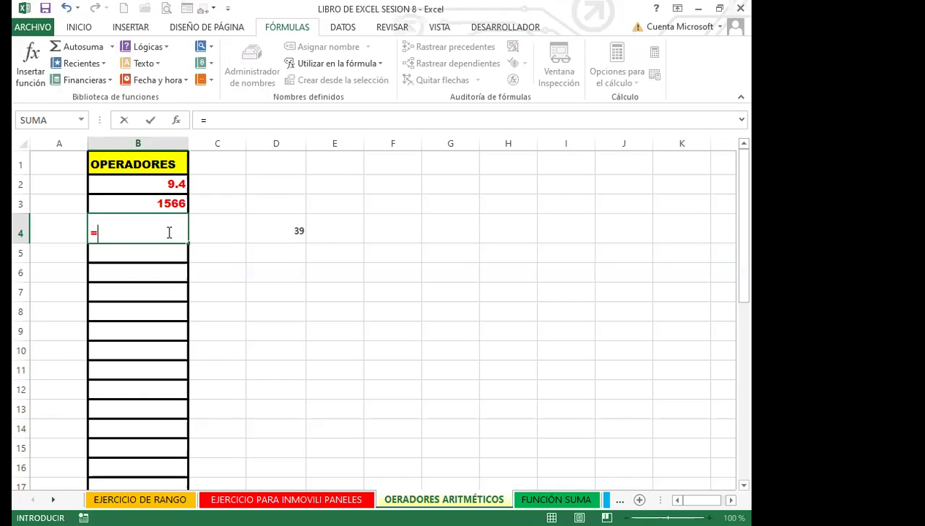
pyautogui.write('12')
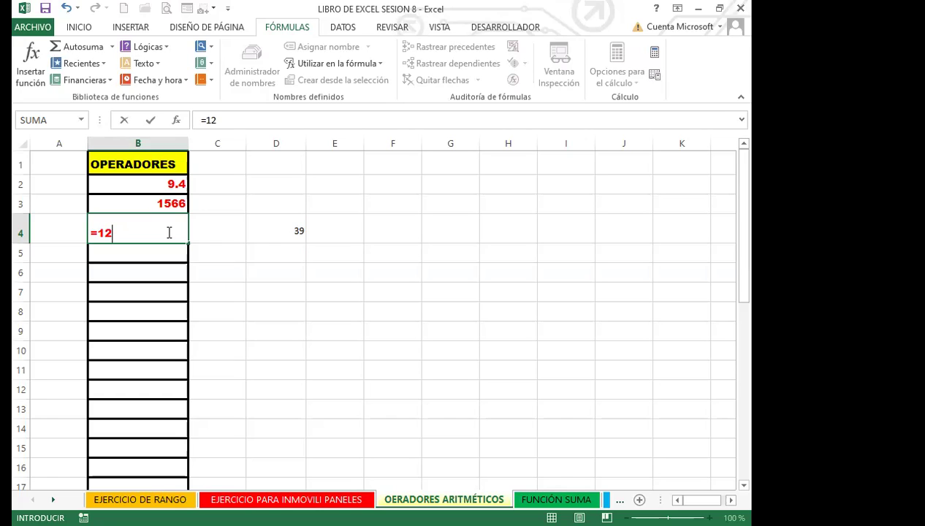
pyautogui.write('*5^3')
pyautogui.write('+8')
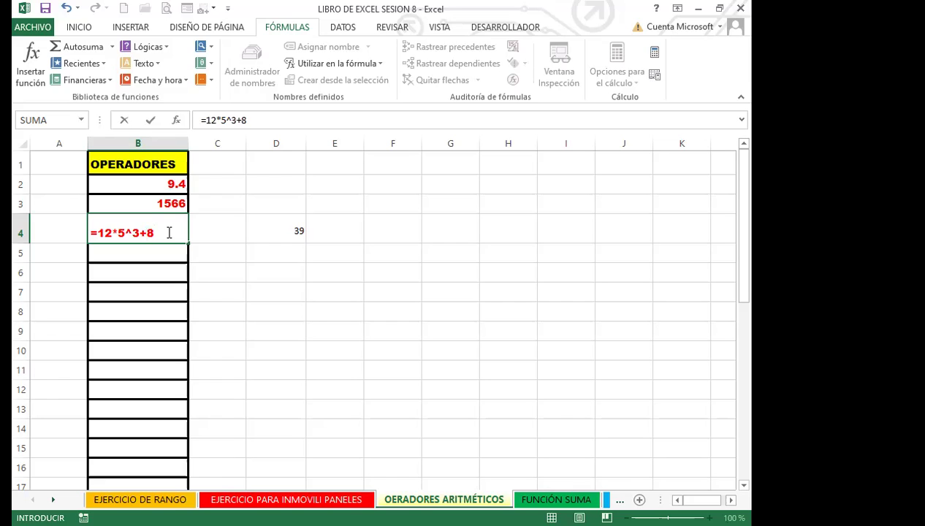
pyautogui.press('Return')
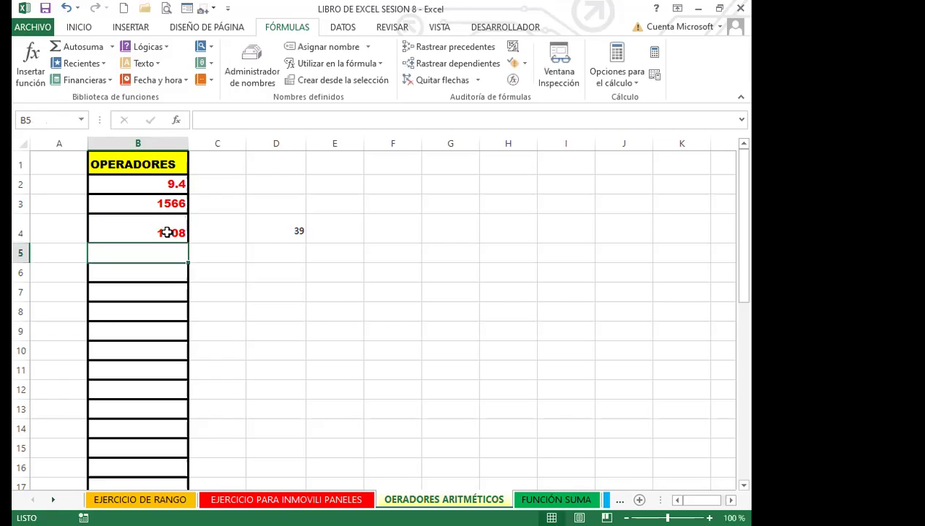
pyautogui.click(168, 232)
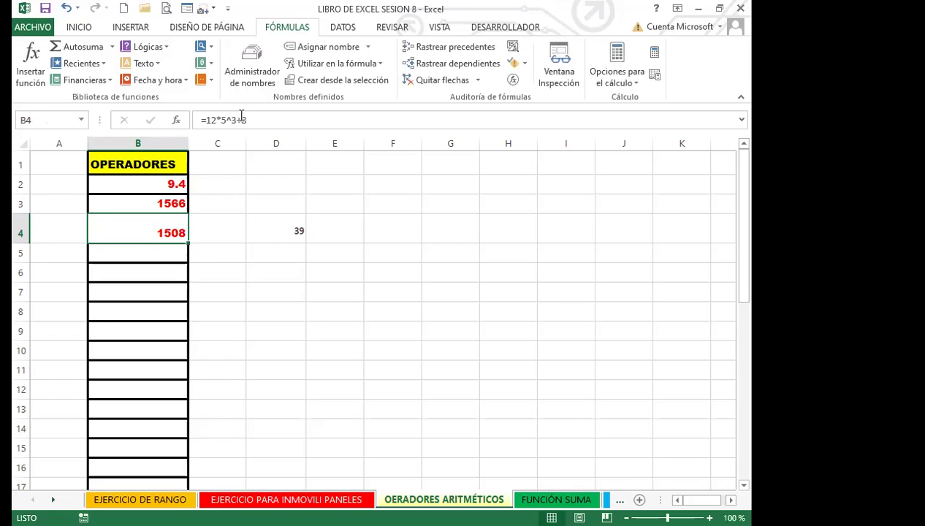
# Try to extend the formula in cell B4 to =12*5^3+8/2(8-4), declining the proposed correction
pyautogui.doubleClick(140, 228)
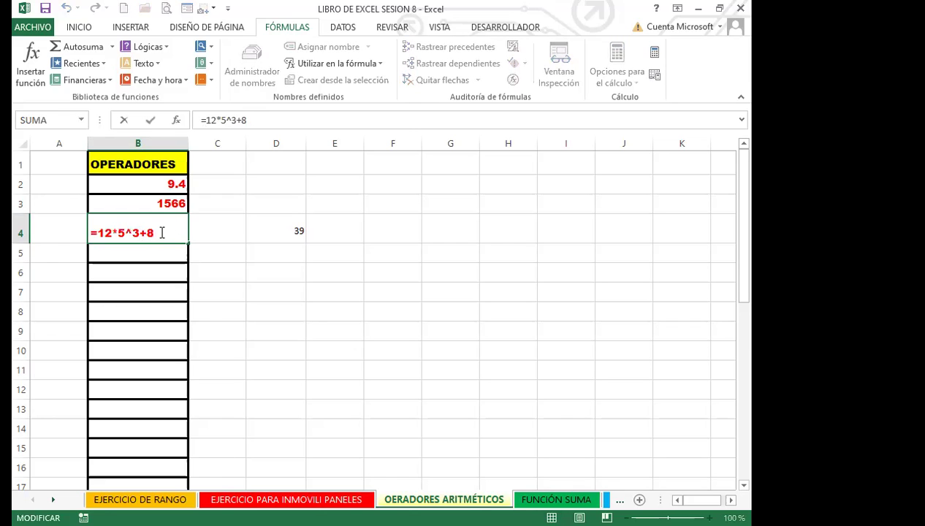
pyautogui.write('/2')
pyautogui.write('(8')
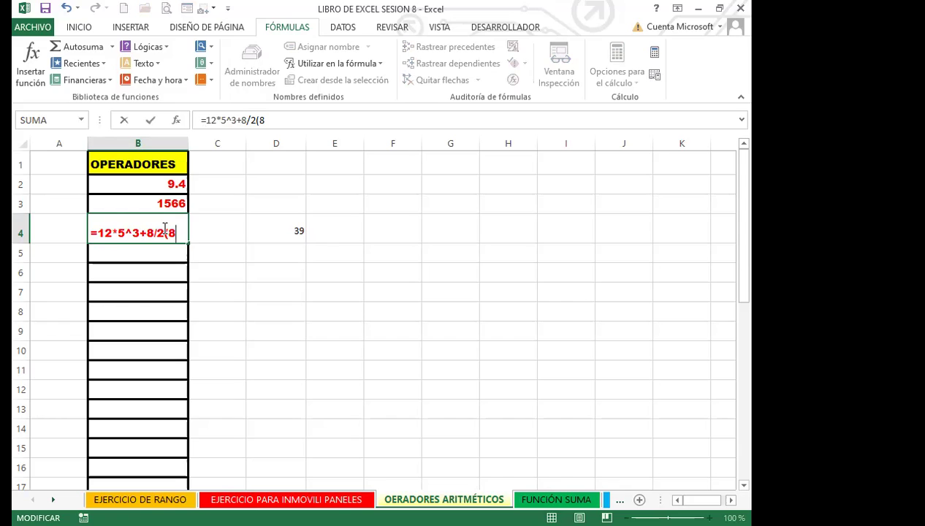
pyautogui.write('-4)')
pyautogui.press('Return')
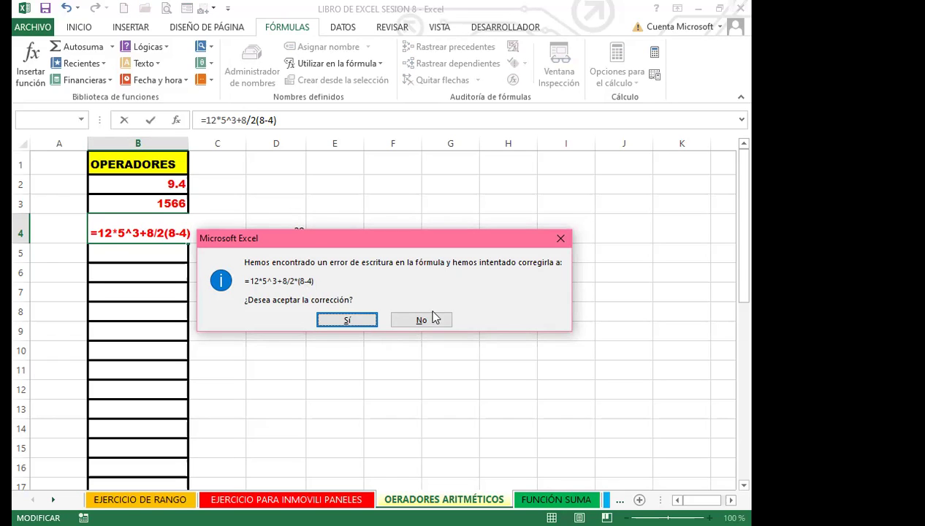
pyautogui.click(561, 238)
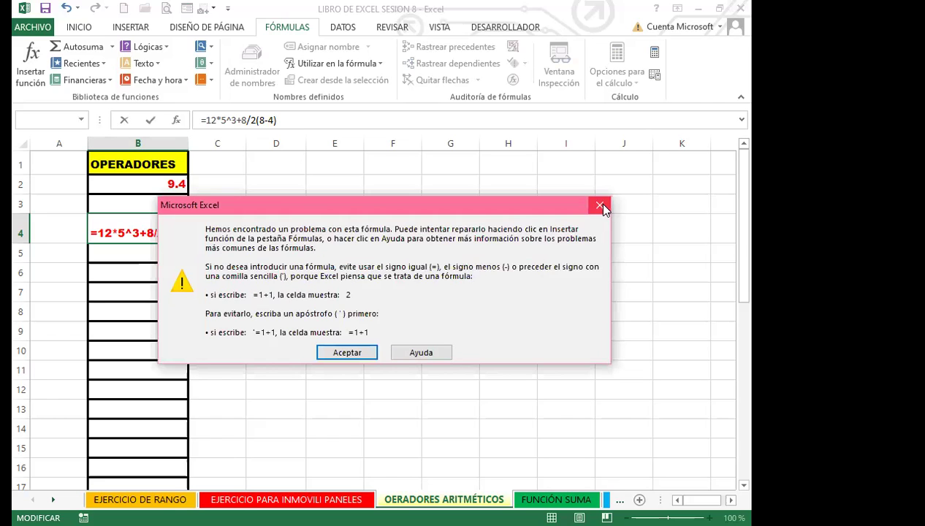
pyautogui.click(599, 205)
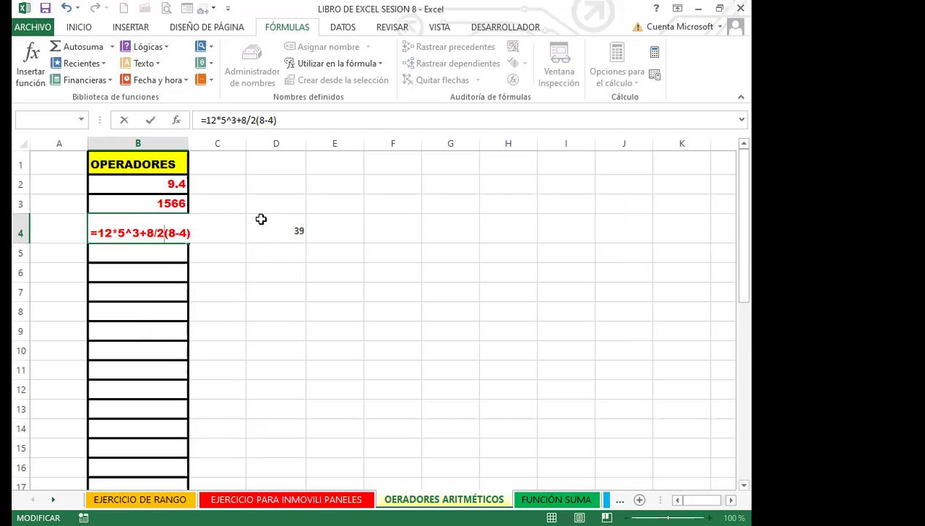
# Insert a plus sign before the parenthesis so B4 reads =12*5^3+8/2+(8-4), and review the formulas in B4 and D4
pyautogui.write('+')
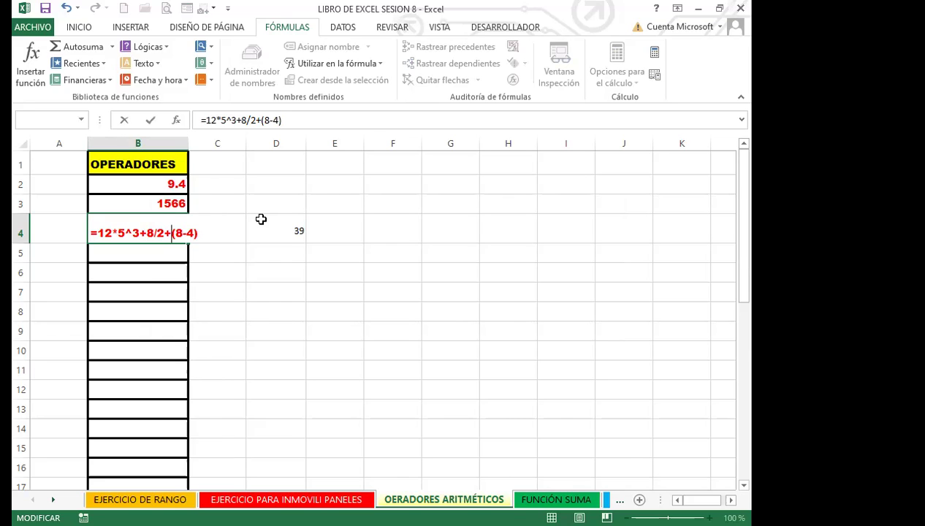
pyautogui.press('Return')
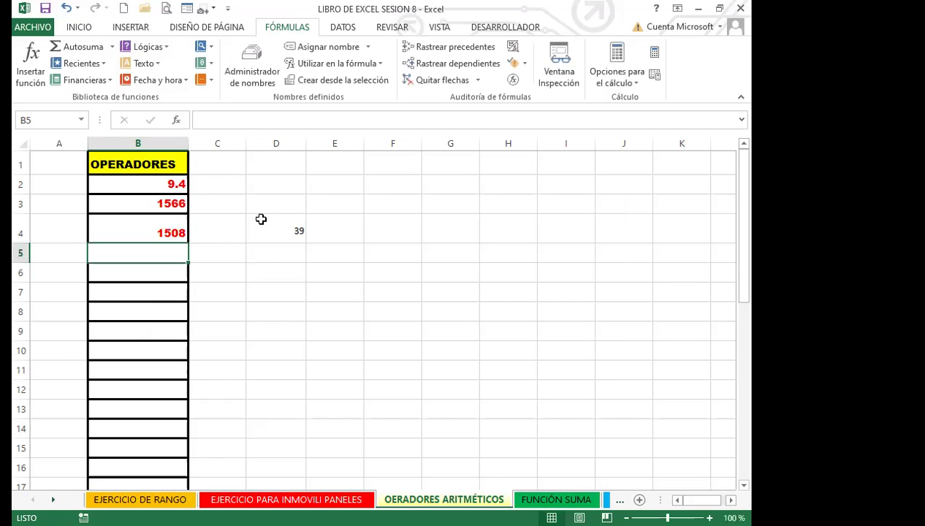
pyautogui.click(118, 224)
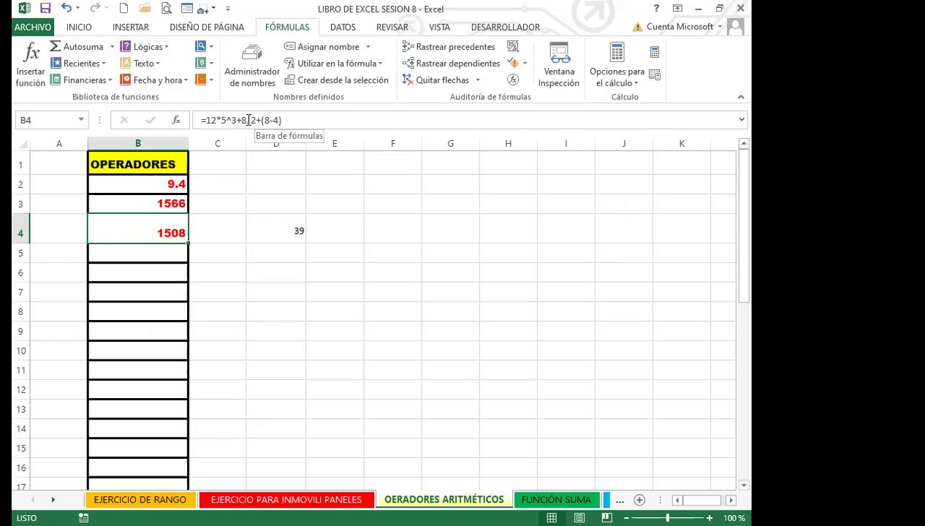
pyautogui.click(281, 223)
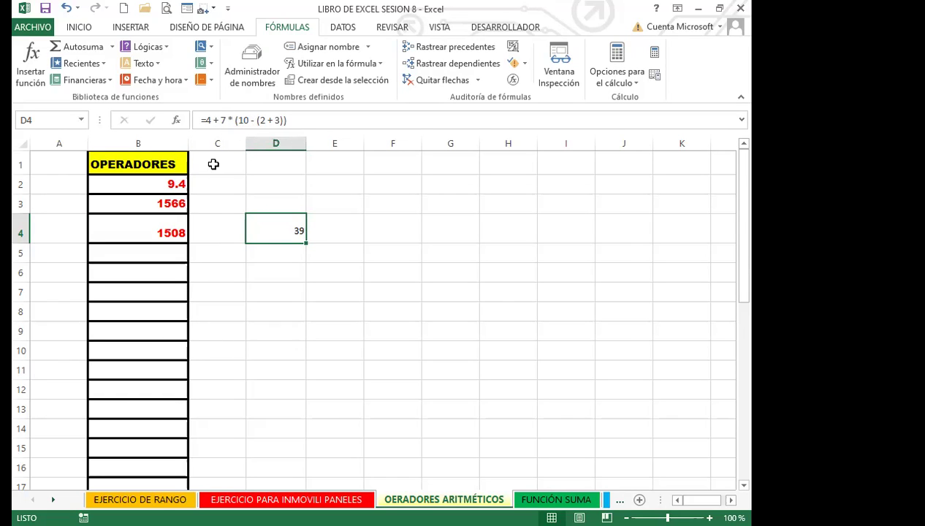
# Enter the formula =6*5+16/5-(7+9) in cell B5 and reselect the cell to review it
pyautogui.click(155, 223)
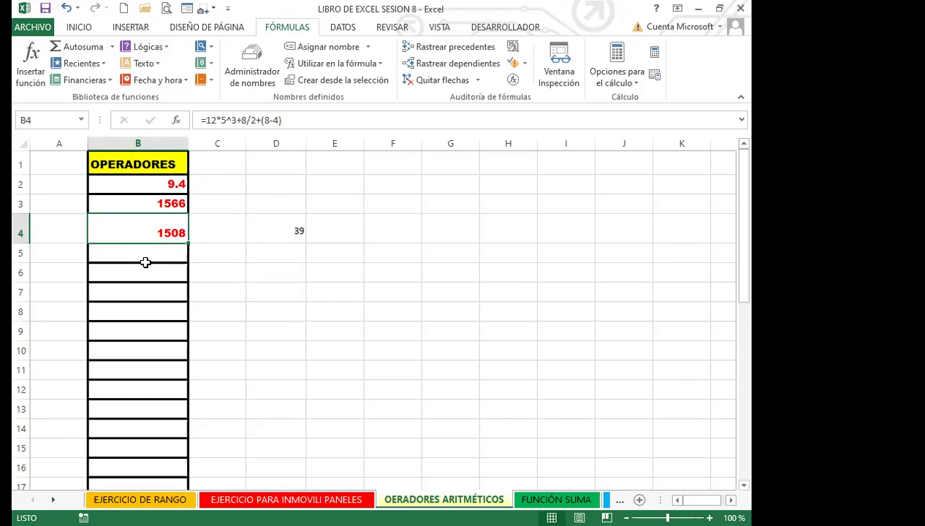
pyautogui.click(150, 256)
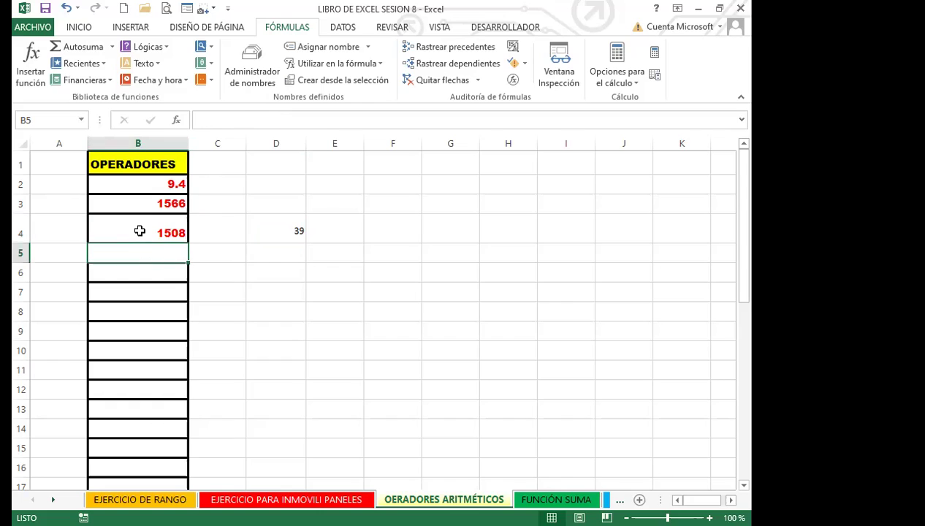
pyautogui.click(136, 231)
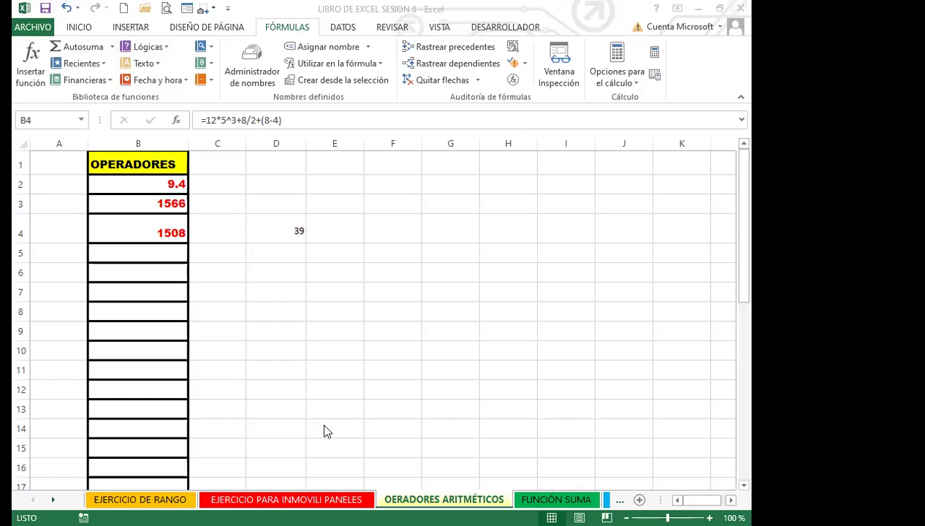
pyautogui.click(157, 254)
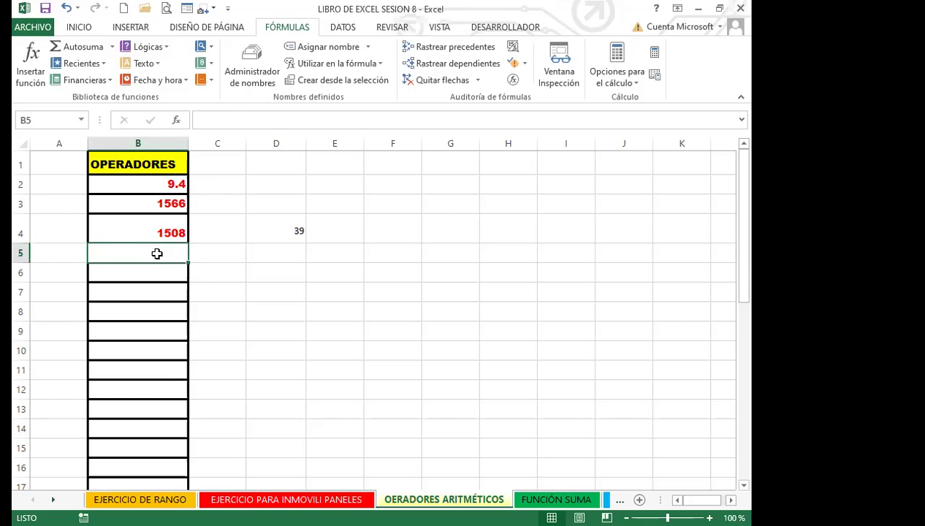
pyautogui.write('6*5+16/5-(7+9)')
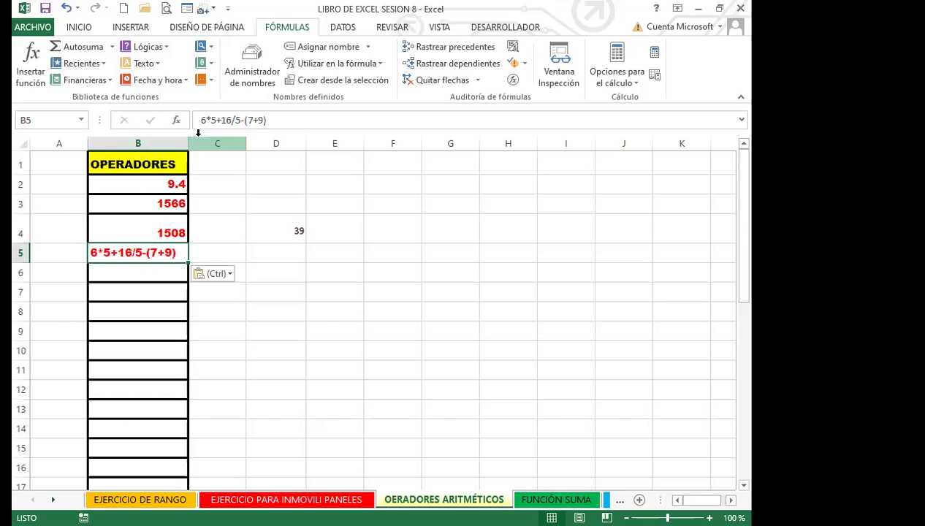
pyautogui.click(204, 121)
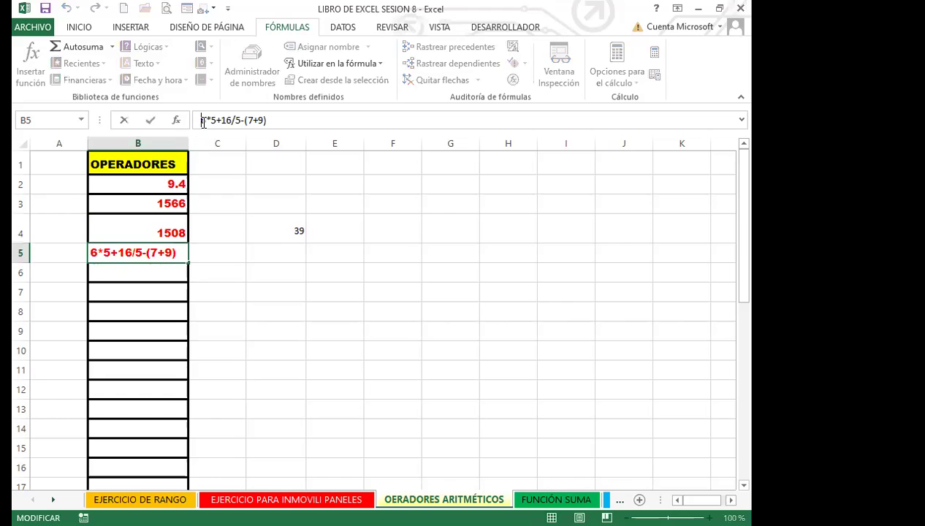
pyautogui.write('=')
pyautogui.press('Return')
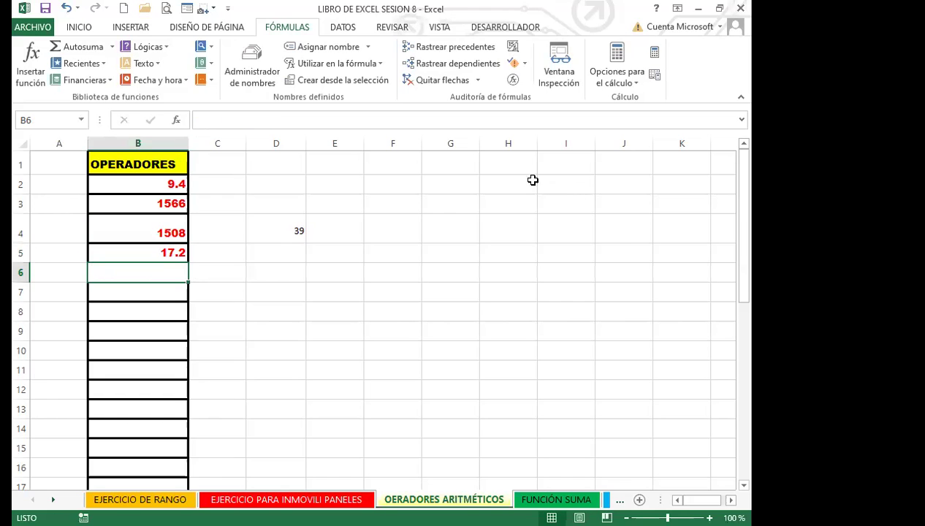
pyautogui.click(140, 252)
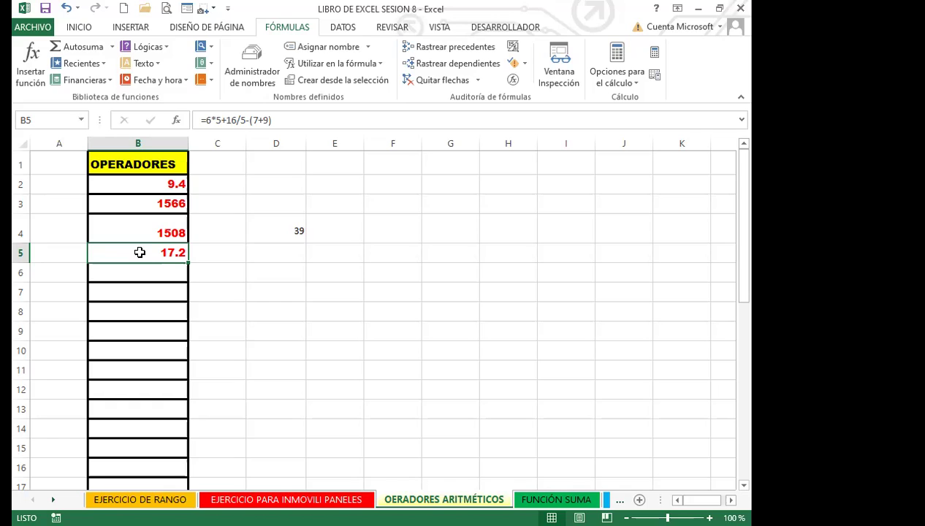
# Examine the operator formulas in B2:B5 and the number pairs with blank yellow cells in rows 24 to 36
pyautogui.click(224, 255)
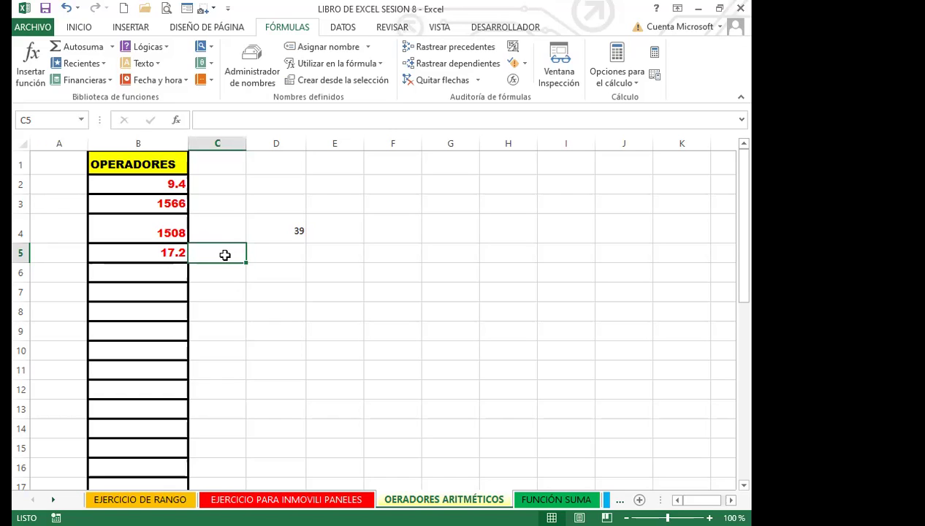
pyautogui.scroll(-3, 229, 277)
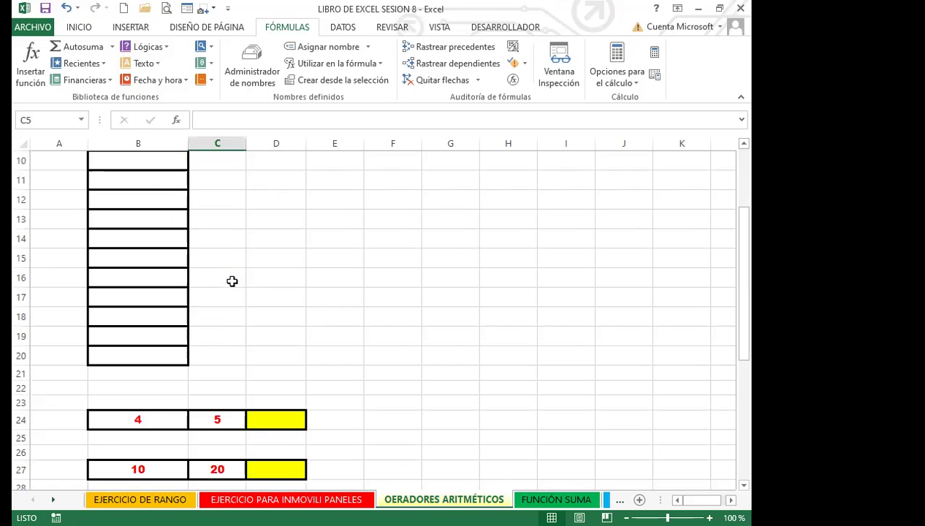
pyautogui.scroll(-2, 224, 290)
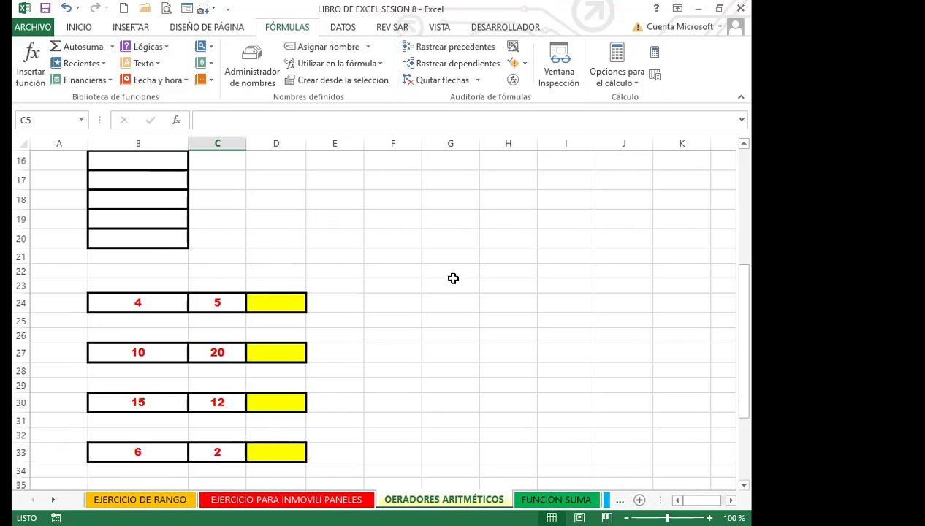
pyautogui.scroll(5, 205, 265)
pyautogui.click(137, 249)
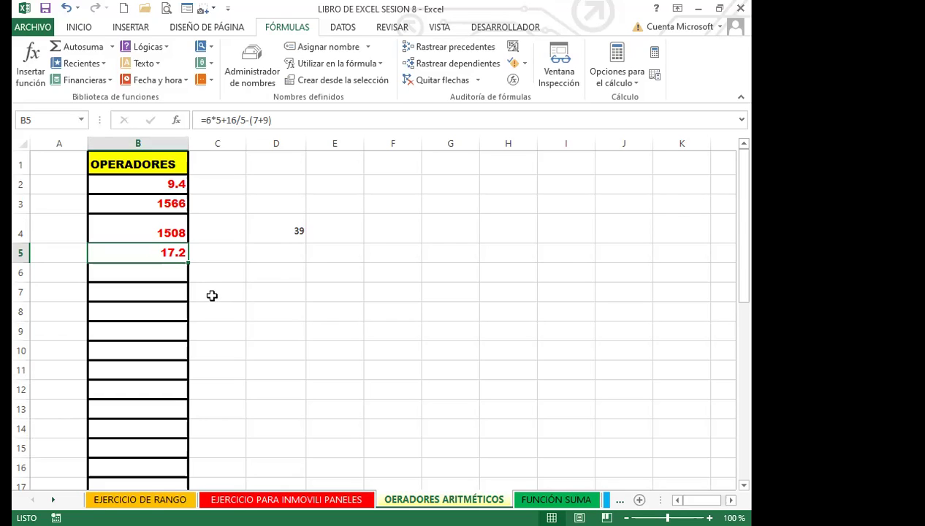
pyautogui.click(208, 291)
pyautogui.moveTo(141, 186); pyautogui.dragTo(142, 249)
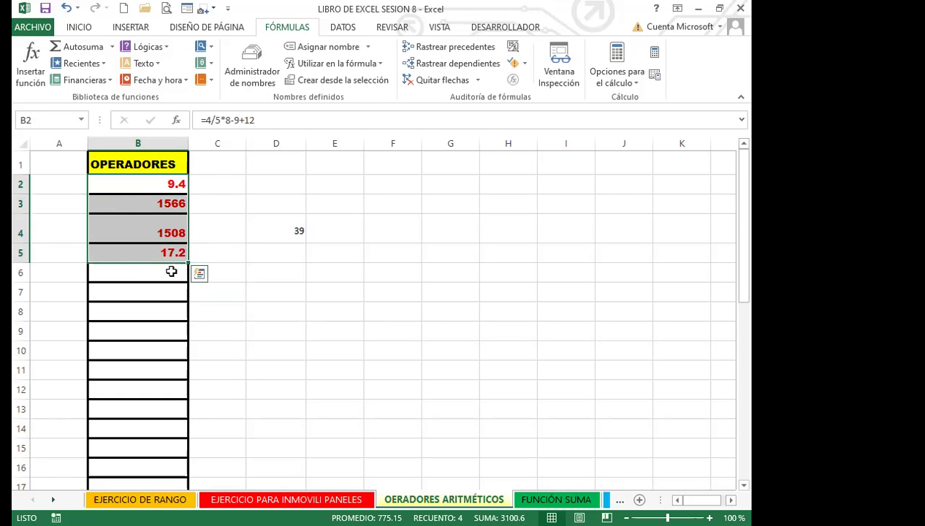
pyautogui.click(140, 253)
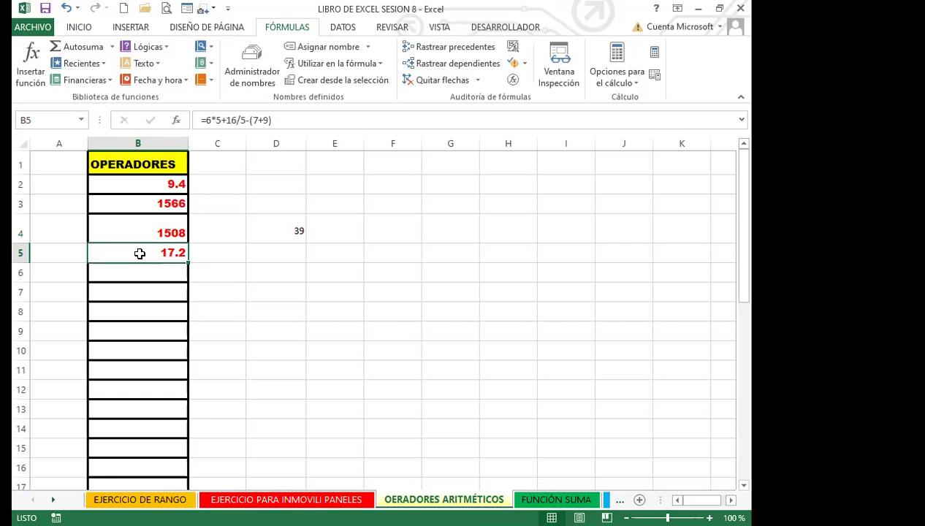
pyautogui.moveTo(149, 182); pyautogui.dragTo(149, 252)
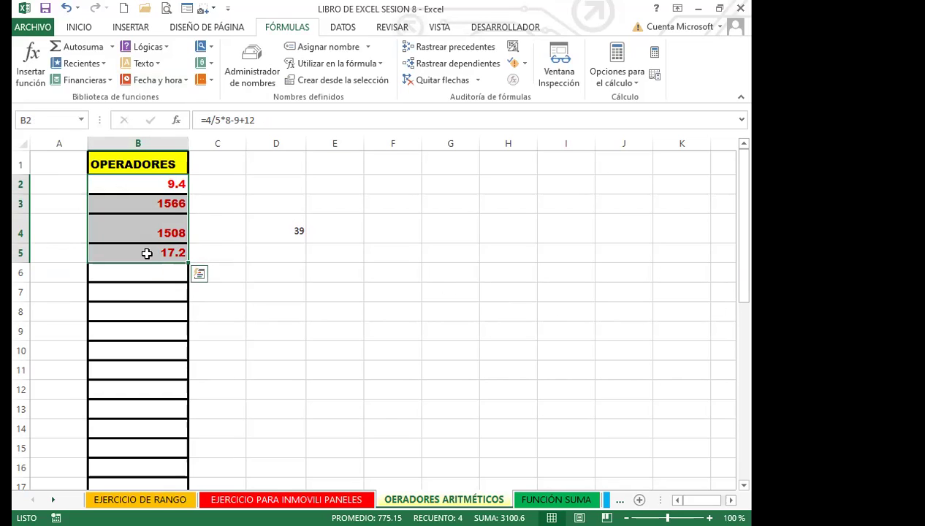
pyautogui.click(144, 253)
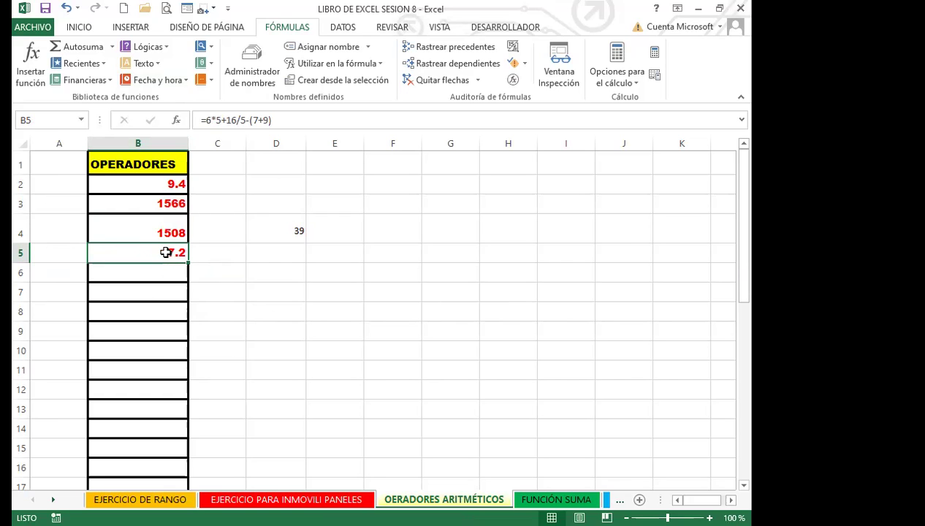
pyautogui.scroll(-4, 212, 353)
pyautogui.scroll(-2, 209, 352)
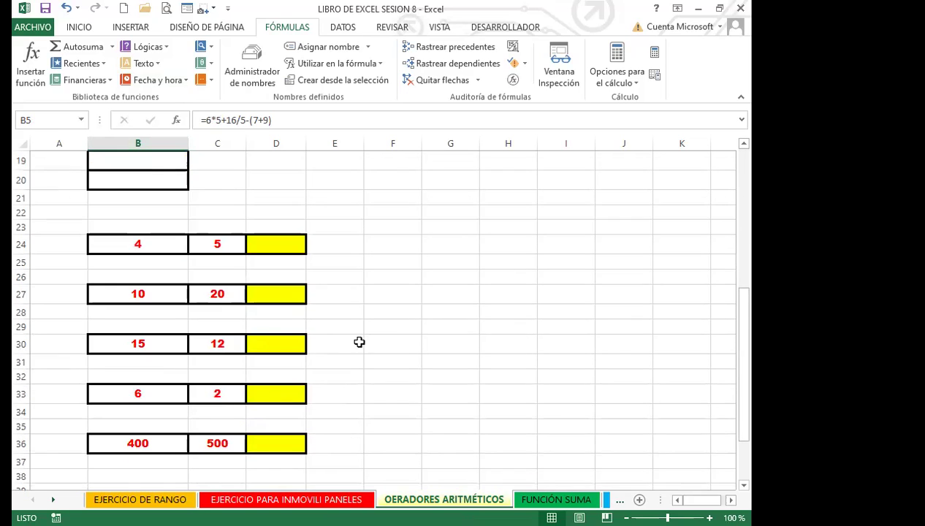
pyautogui.click(388, 316)
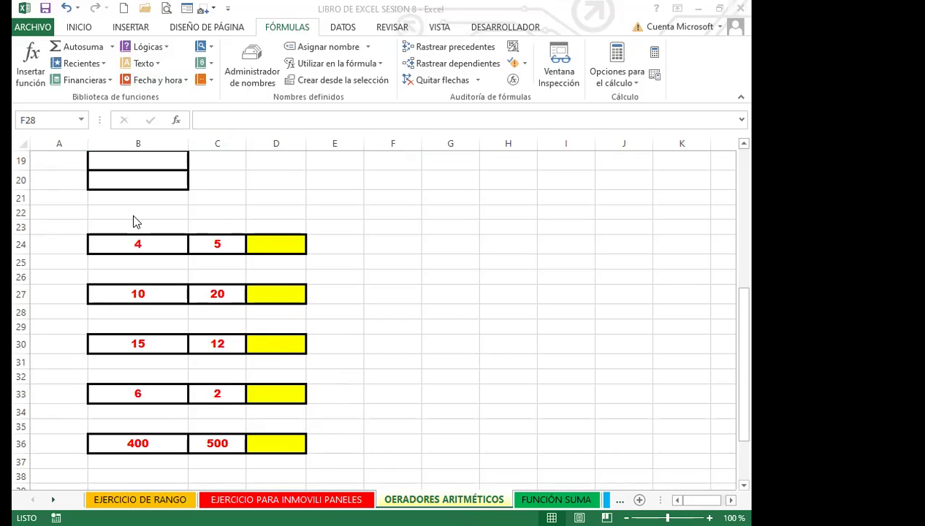
# Enter the formula =1.5+1.5+(0.28/2) in cell B6 of the OPERADORES column
pyautogui.scroll(3, 175, 223)
pyautogui.scroll(3, 176, 222)
pyautogui.click(142, 272)
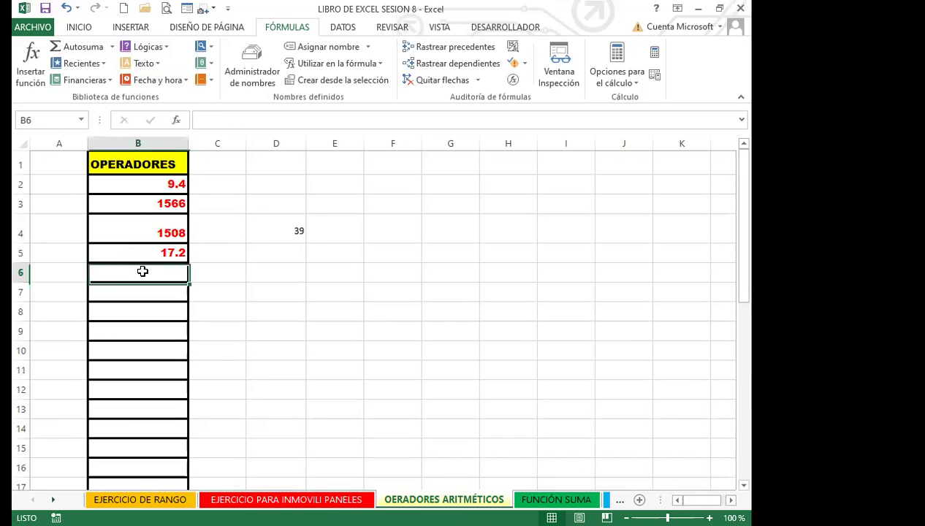
pyautogui.write('=1.5+1.5+(0.28/2)')
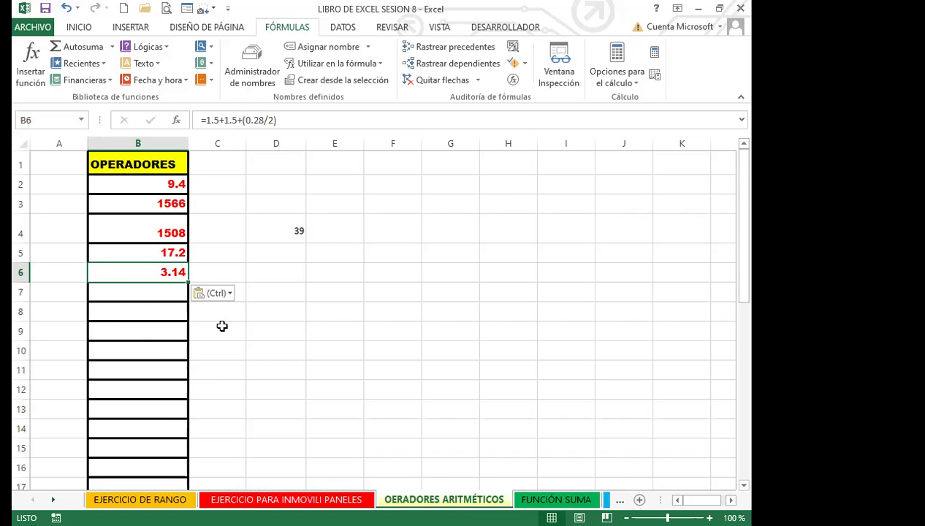
# Multiply the row 24 numbers as constants by entering the formula =4*5 in the yellow cell D24
pyautogui.scroll(-5, 230, 325)
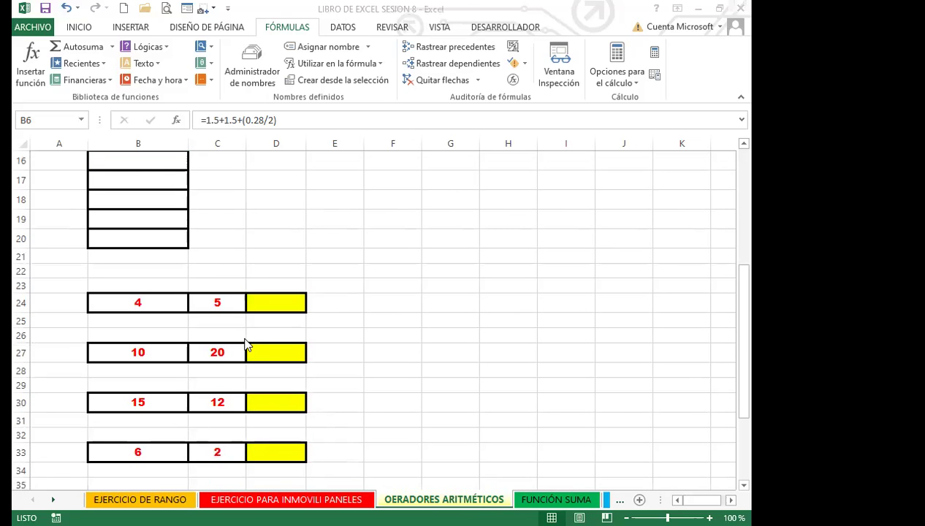
pyautogui.click(284, 302)
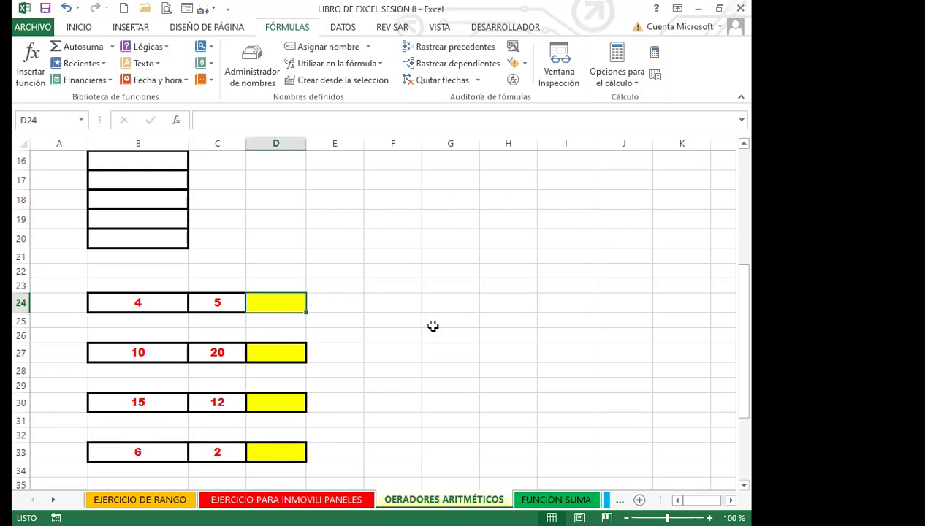
pyautogui.click(329, 333)
pyautogui.click(286, 304)
pyautogui.click(147, 305)
pyautogui.click(211, 299)
pyautogui.moveTo(168, 304); pyautogui.dragTo(195, 300)
pyautogui.click(212, 301)
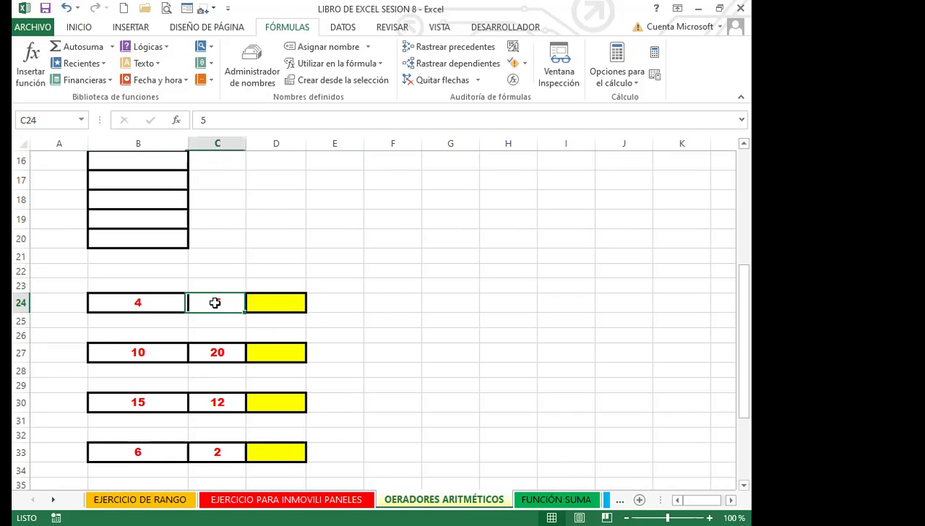
pyautogui.click(276, 298)
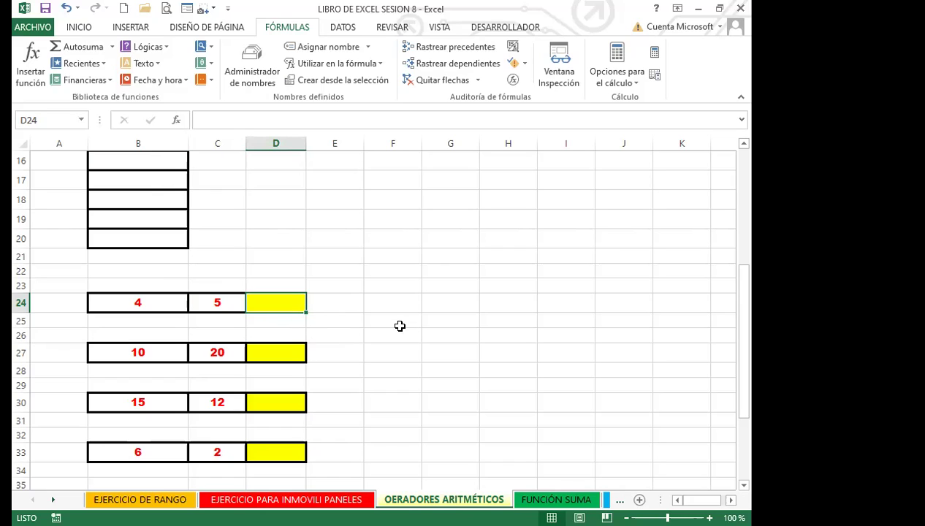
pyautogui.write('=')
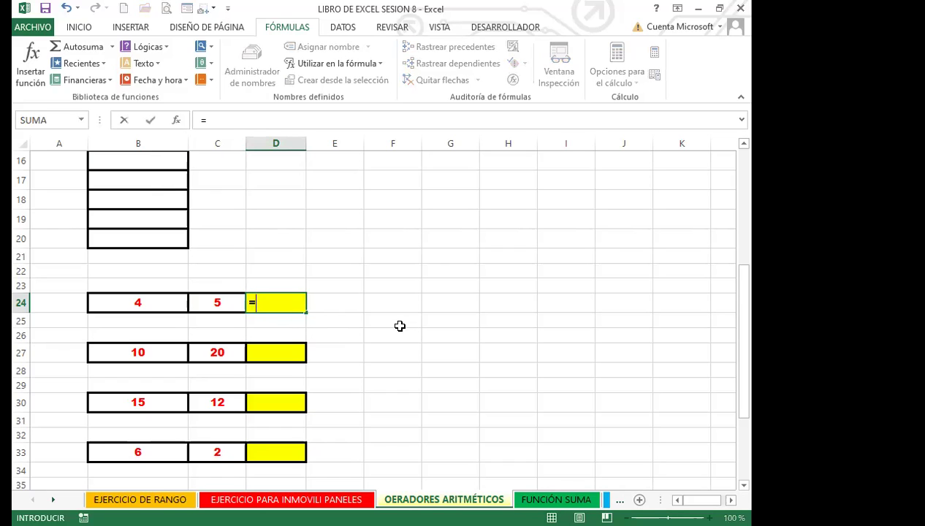
pyautogui.write('4*5')
pyautogui.press('Return')
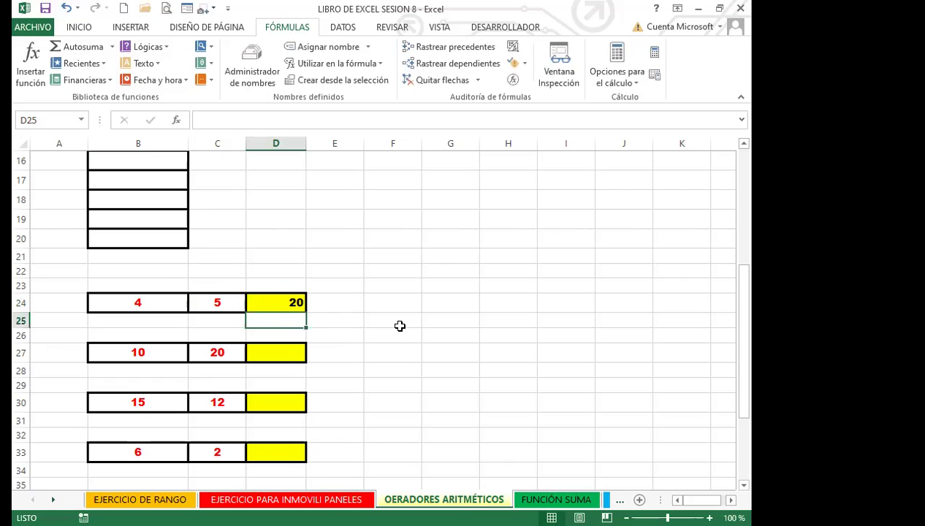
# Compare the constant formula in D24 with the input in B24, set B24 to 7, and recheck D24
pyautogui.click(253, 300)
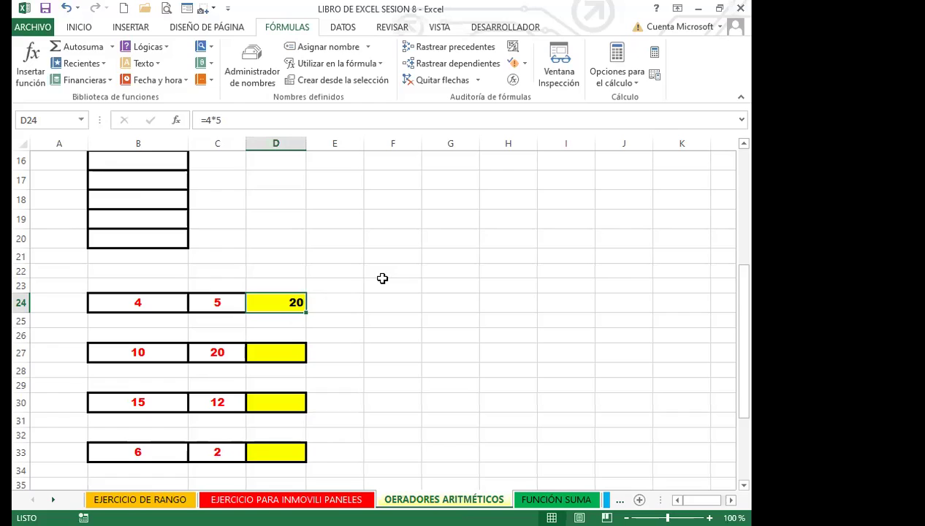
pyautogui.click(344, 310)
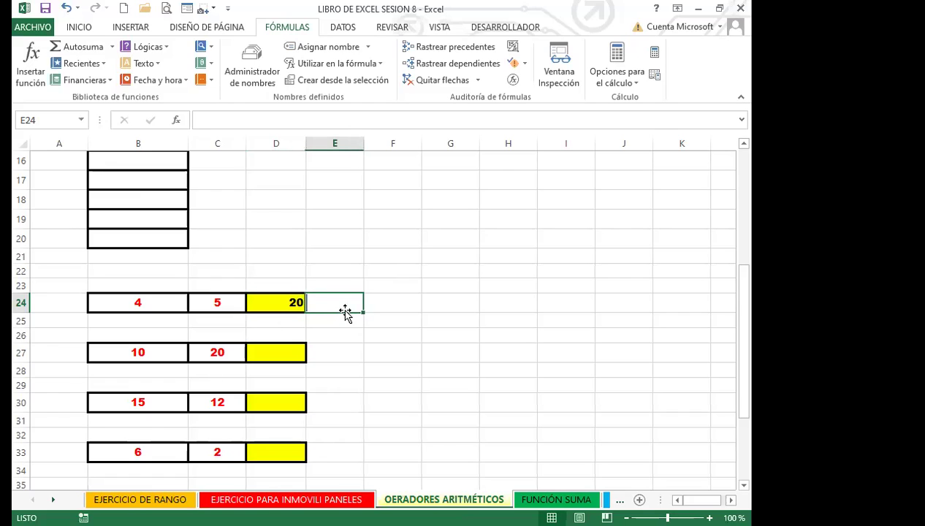
pyautogui.click(274, 305)
pyautogui.click(127, 300)
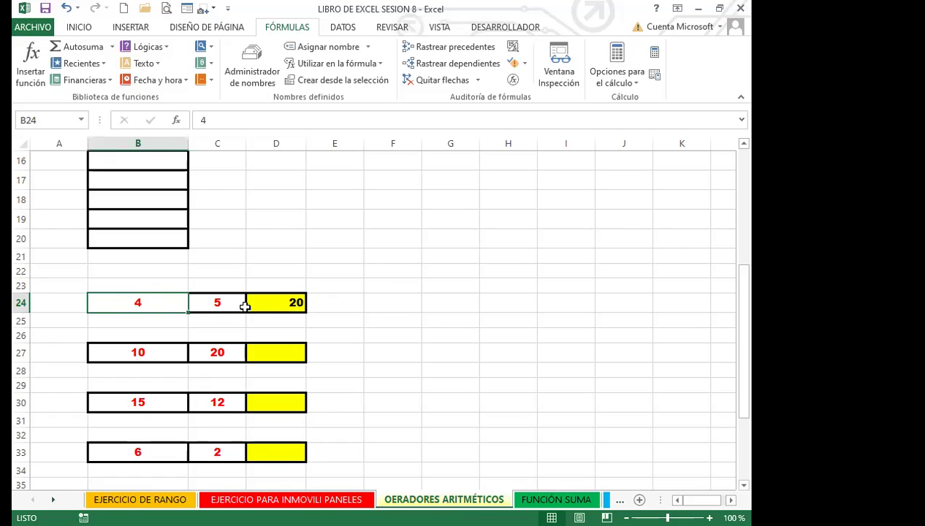
pyautogui.click(270, 304)
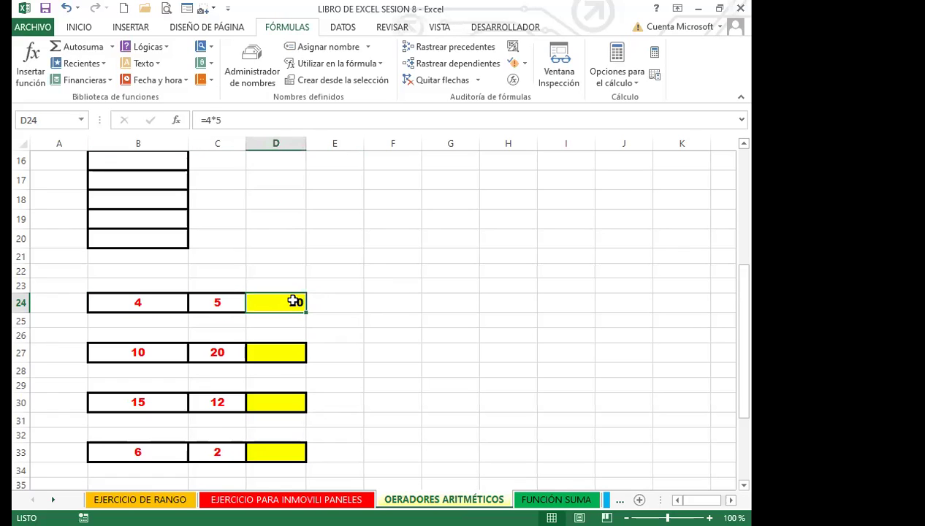
pyautogui.click(145, 307)
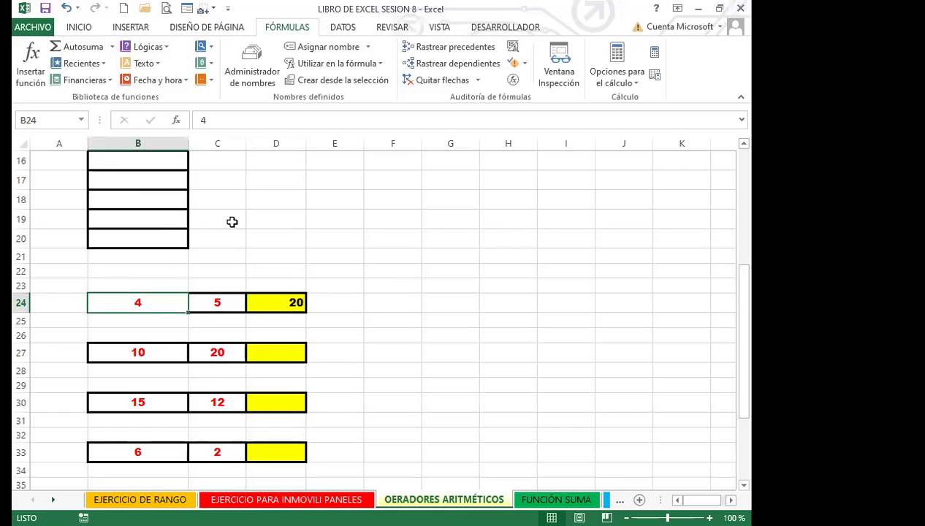
pyautogui.click(282, 301)
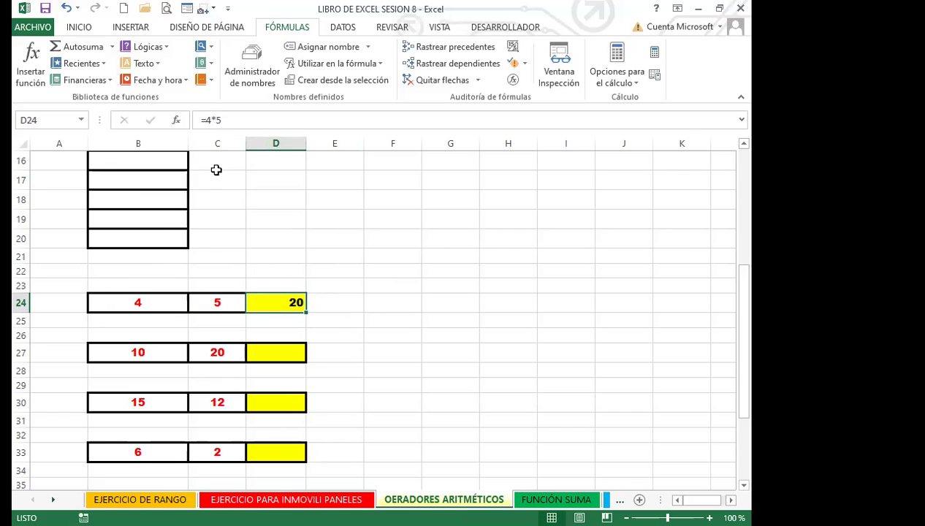
pyautogui.click(158, 302)
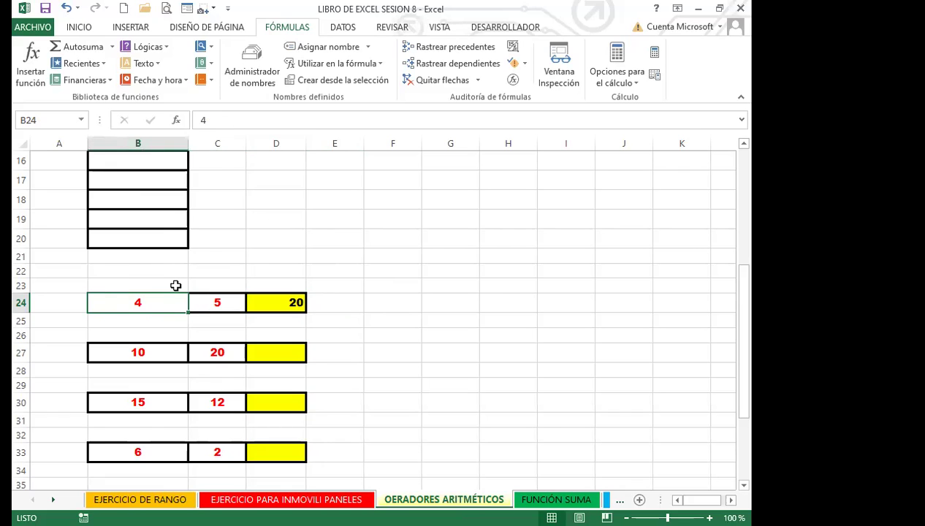
pyautogui.write('7')
pyautogui.press('Return')
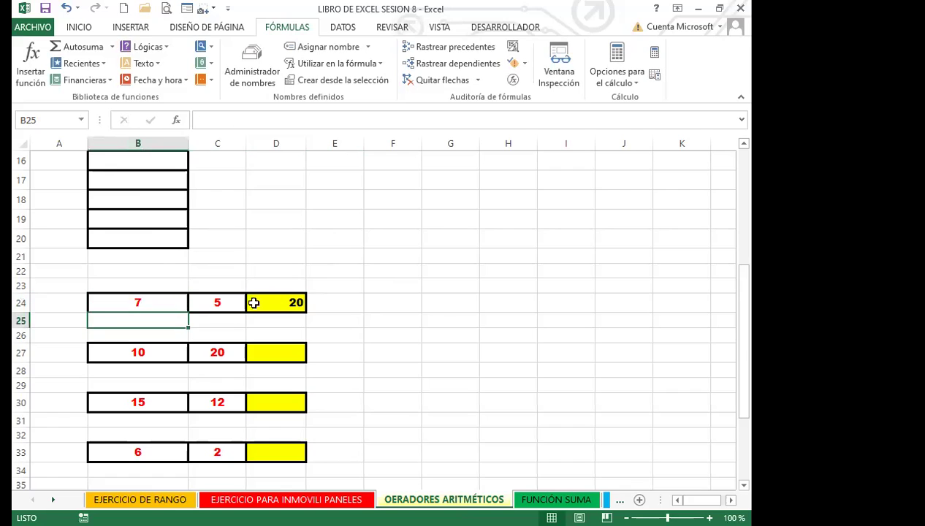
pyautogui.click(290, 301)
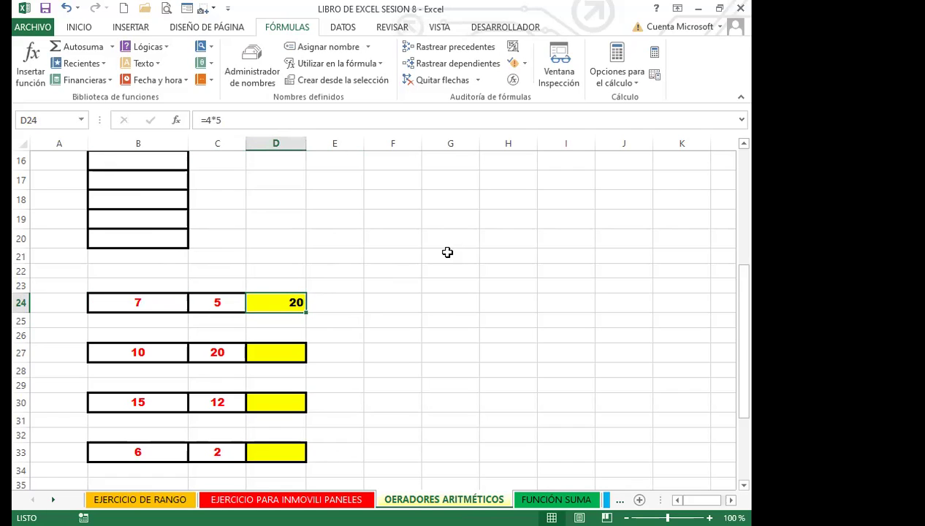
# Undo the last change to B24 and replace the constants in D24 with cell references, using the formula =B24*C24
pyautogui.hotkey('ctrl', 'z')
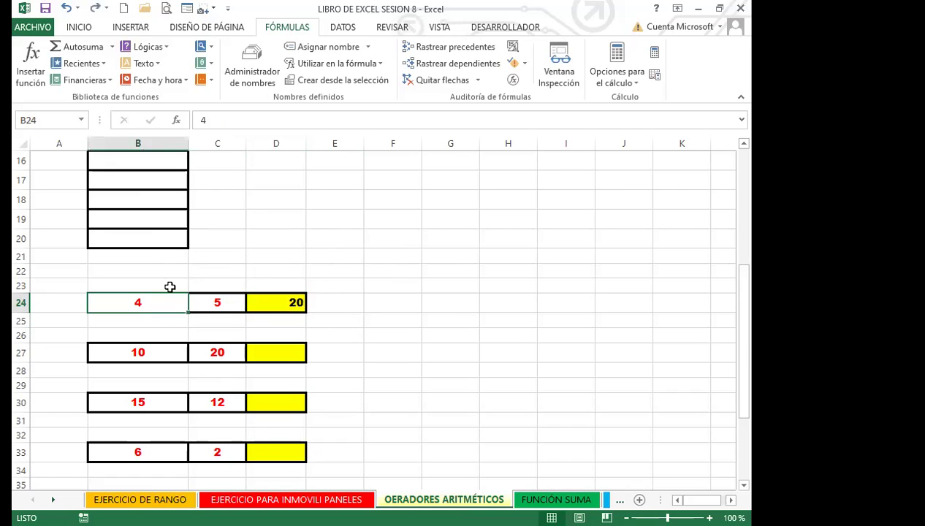
pyautogui.click(260, 301)
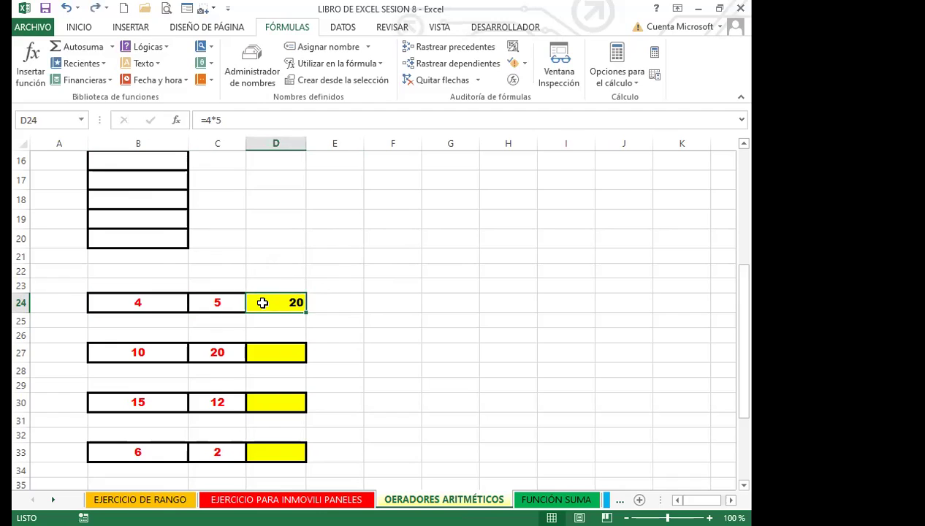
pyautogui.click(227, 119)
pyautogui.press('BackSpace')
pyautogui.press('BackSpace')
pyautogui.press('BackSpace')
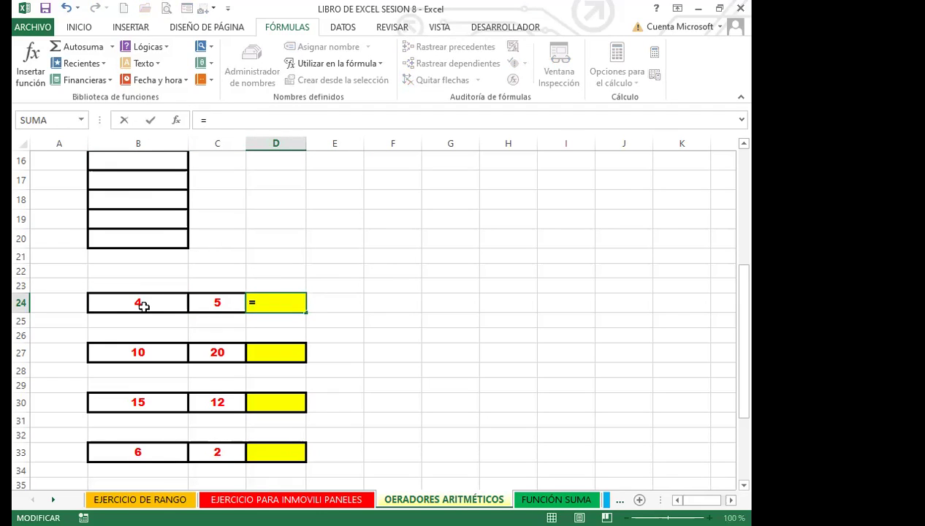
pyautogui.click(144, 304)
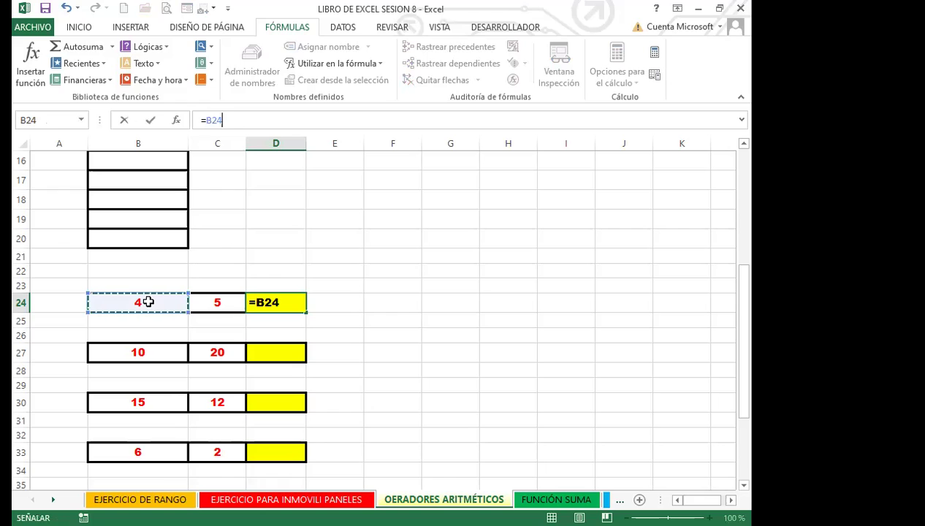
pyautogui.write('*')
pyautogui.click(217, 303)
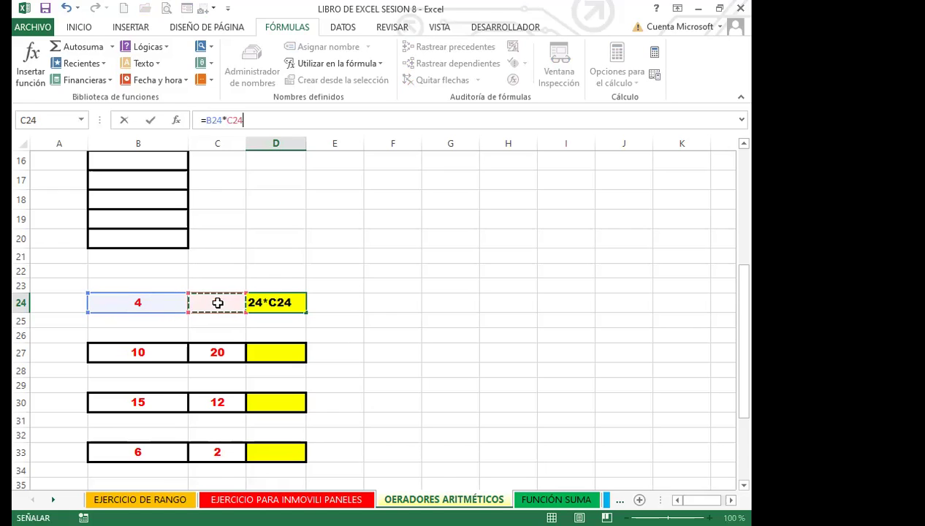
pyautogui.press('Return')
# Set B24 to 7 to test the cell-reference formula in D24, and undo that change
pyautogui.click(253, 303)
pyautogui.click(170, 307)
pyautogui.write('7')
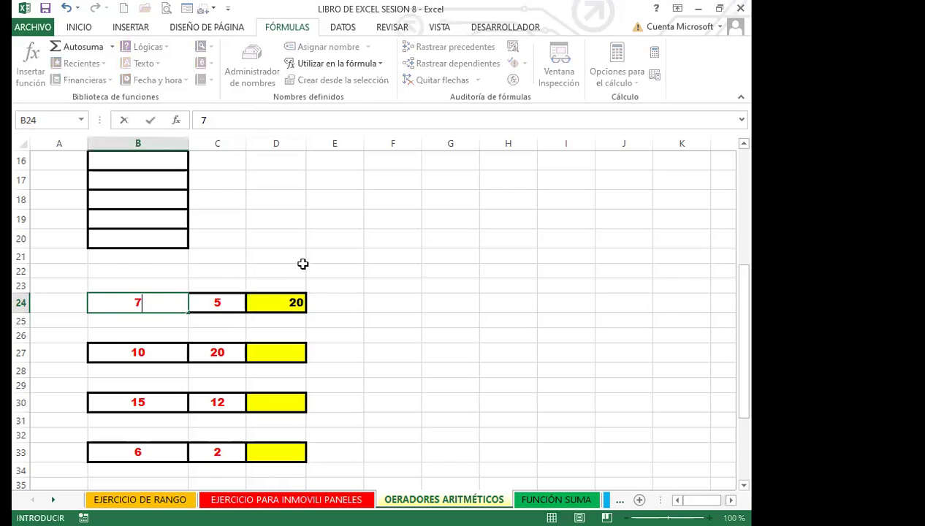
pyautogui.click(303, 266)
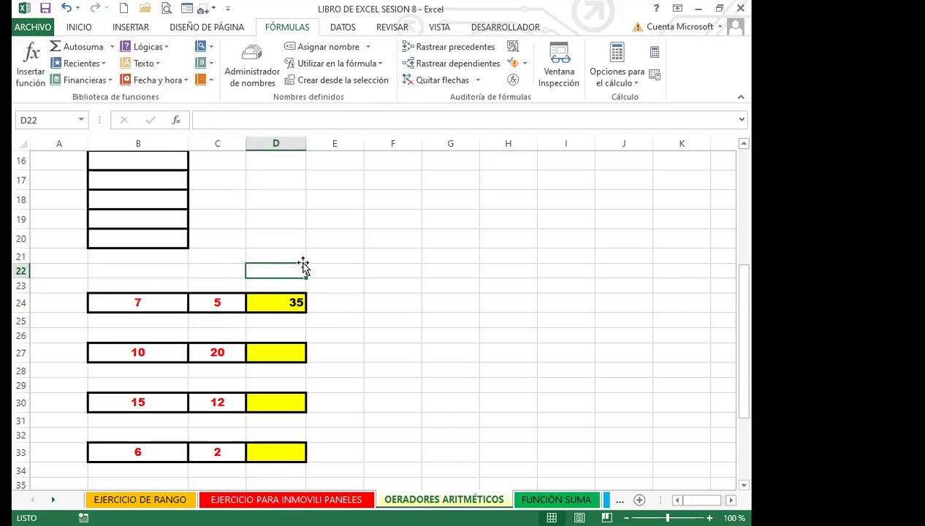
pyautogui.click(161, 302)
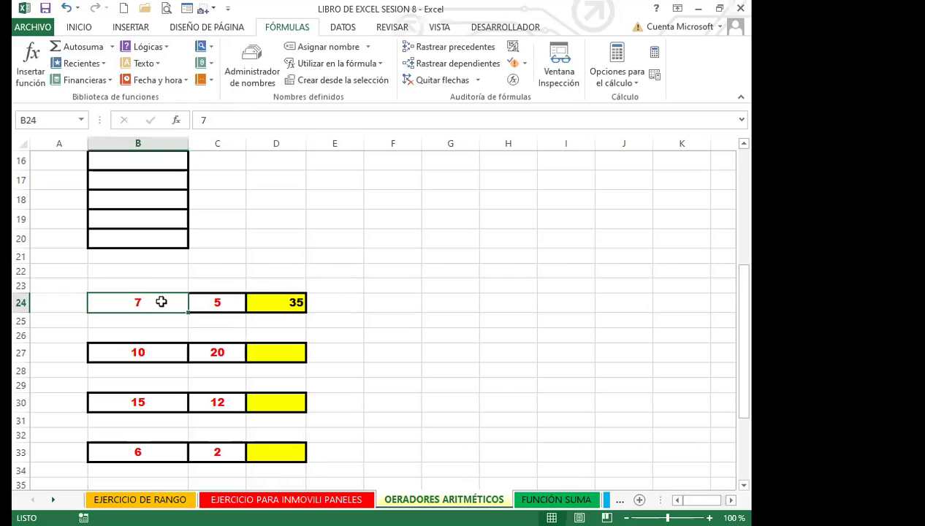
pyautogui.hotkey('ctrl', 'z')
# Multiply the row 27 numbers by entering the formula =B27*C27 in the yellow cell D27
pyautogui.click(276, 354)
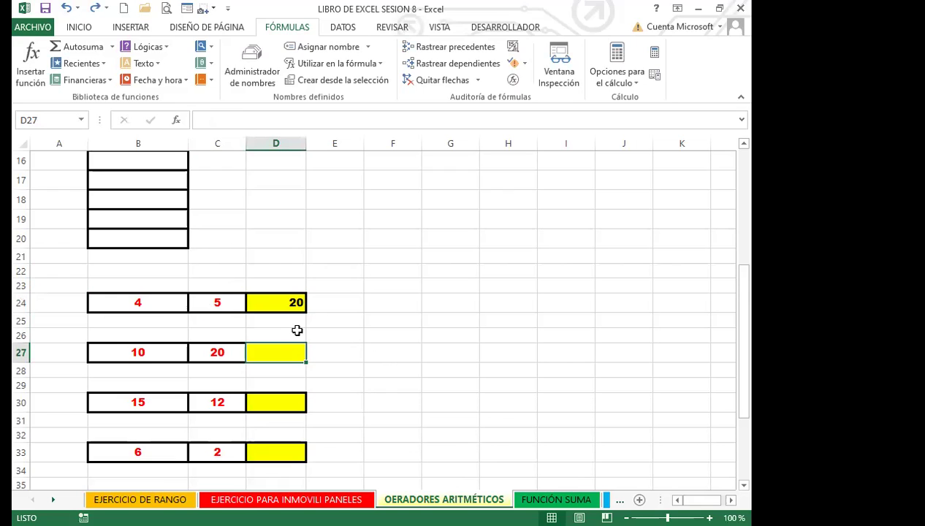
pyautogui.scroll(-1, 321, 343)
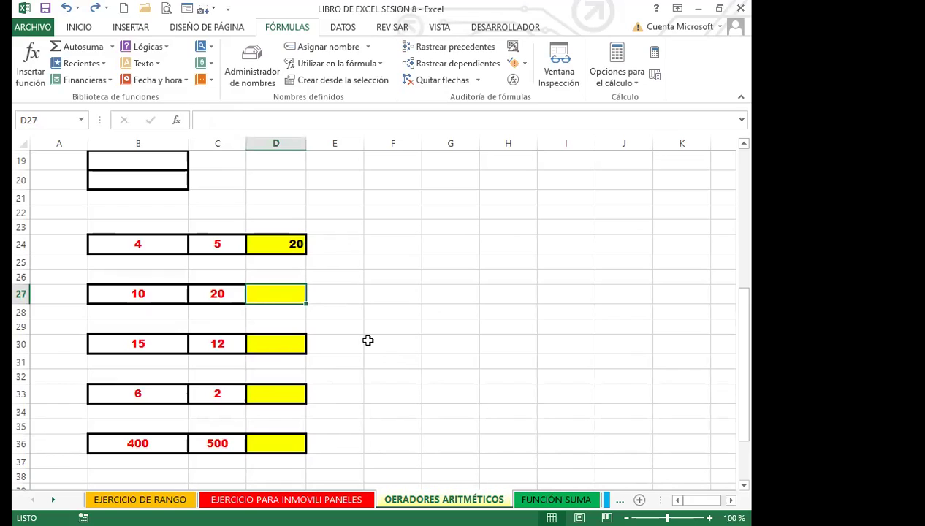
pyautogui.write('=')
pyautogui.click(138, 294)
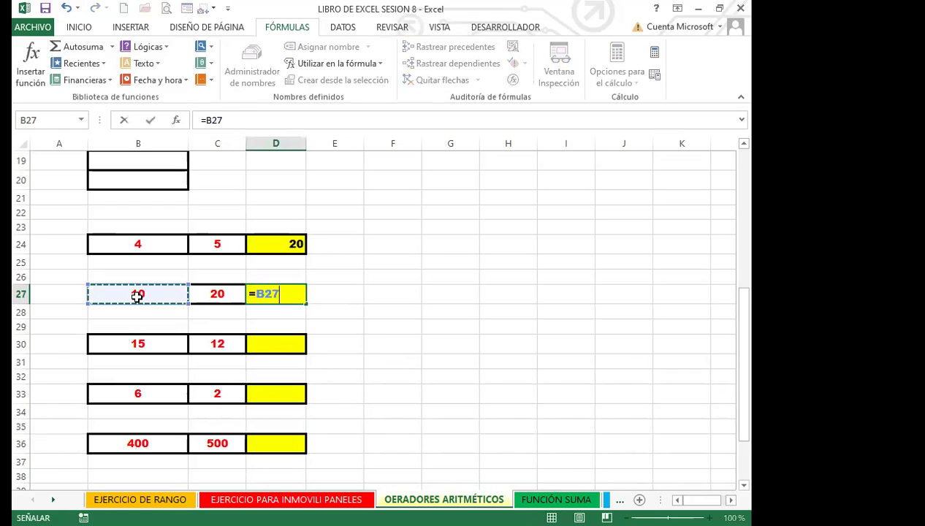
pyautogui.write('*')
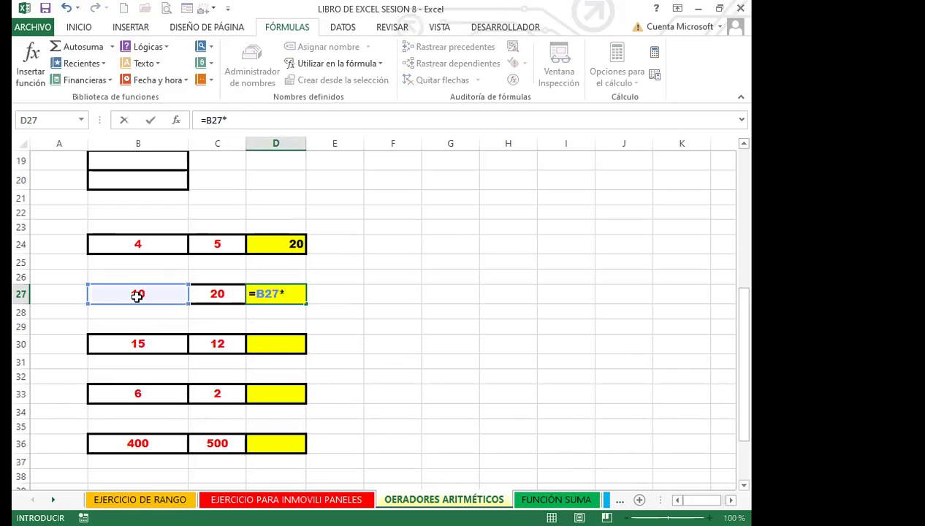
pyautogui.click(218, 294)
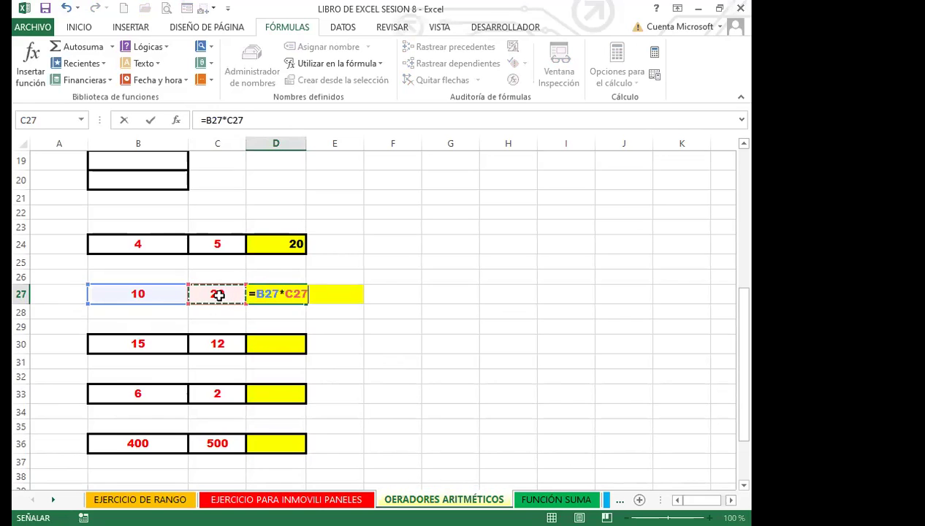
pyautogui.press('Return')
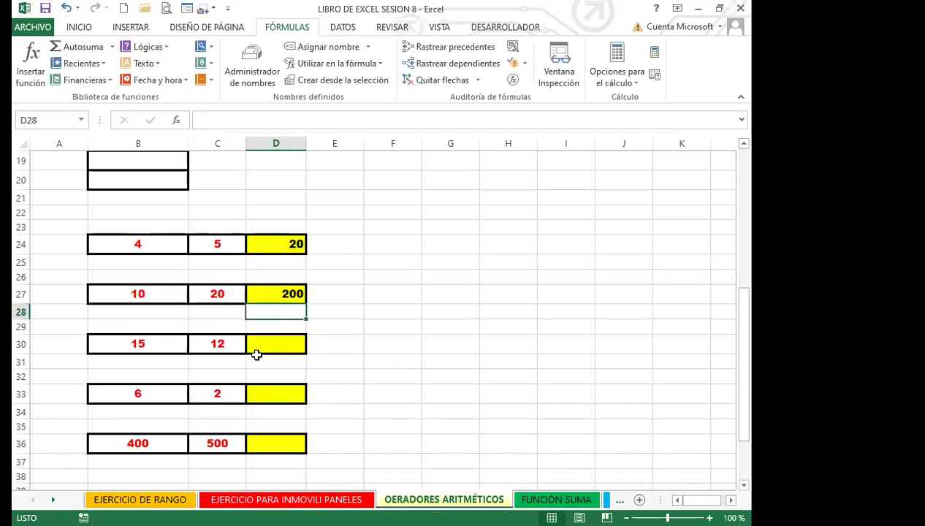
# Divide the row 30 numbers by entering the formula =B30/C30 in the yellow cell D30
pyautogui.click(283, 344)
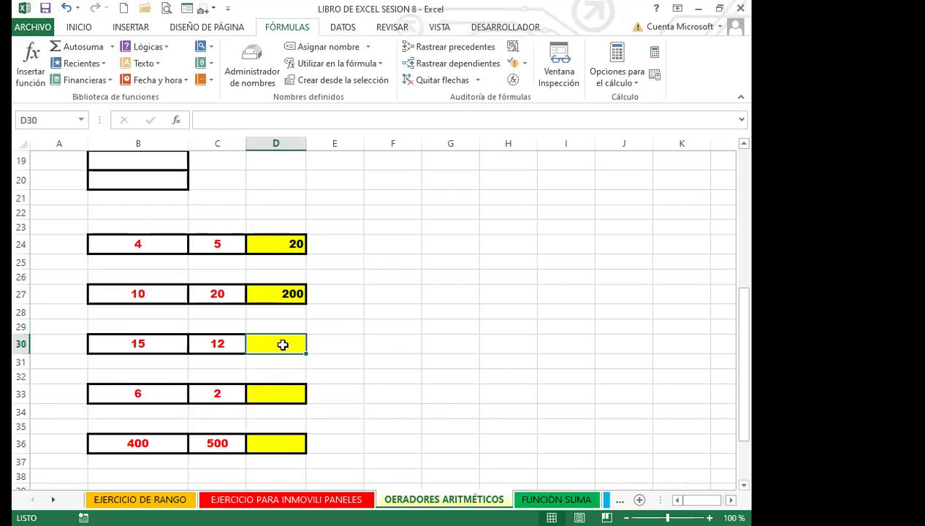
pyautogui.scroll(-1, 353, 338)
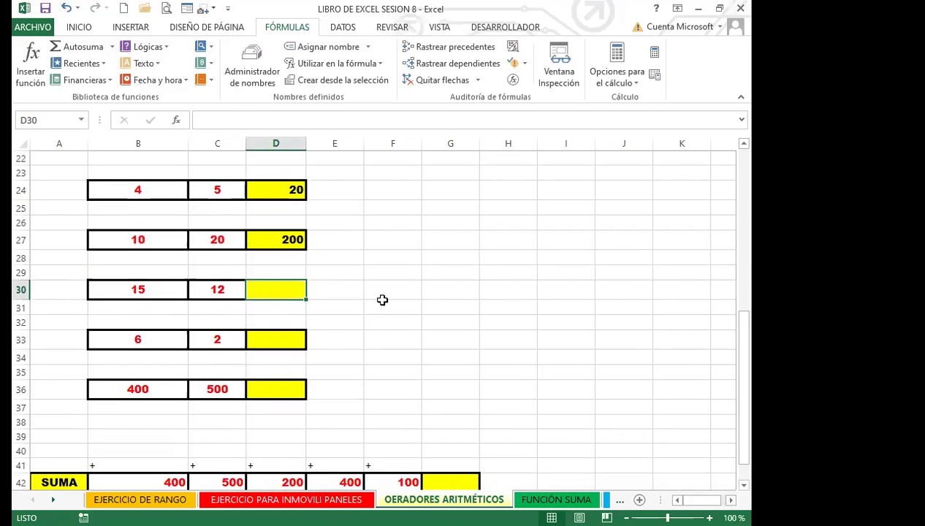
pyautogui.write('=')
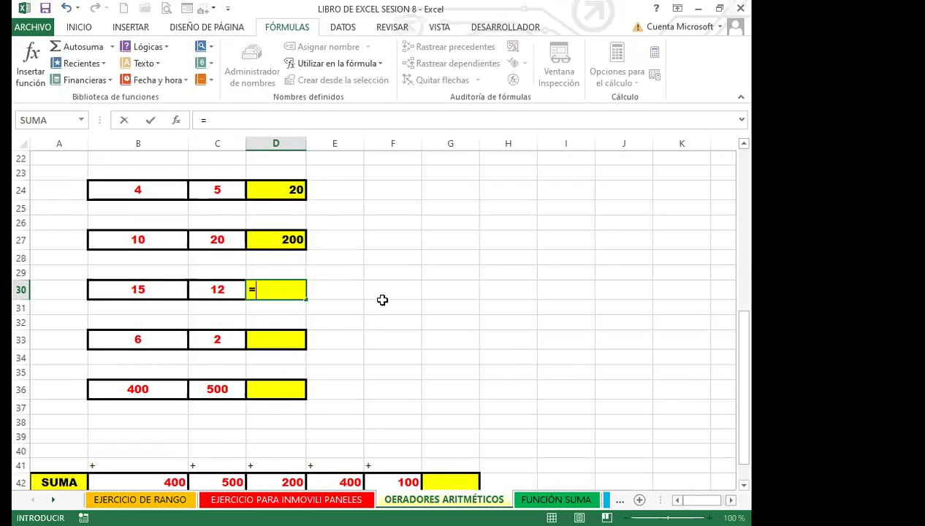
pyautogui.click(147, 292)
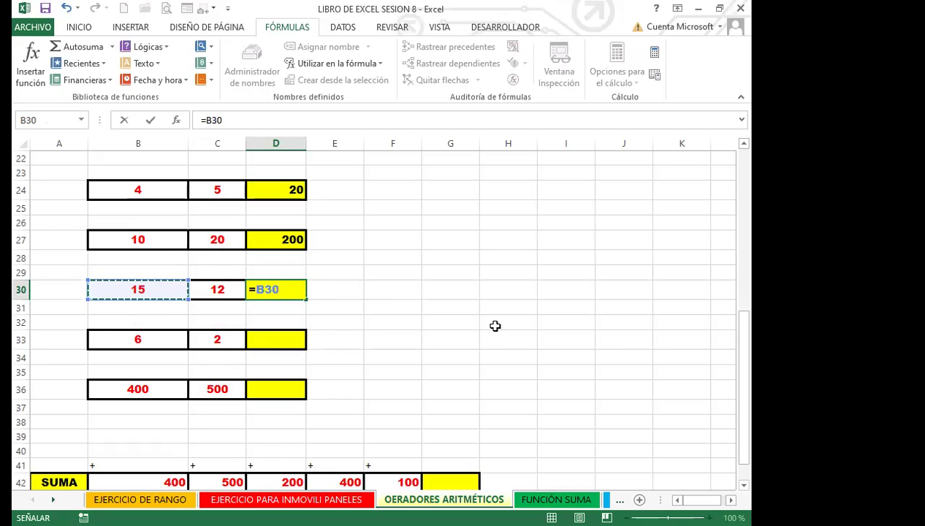
pyautogui.write('/')
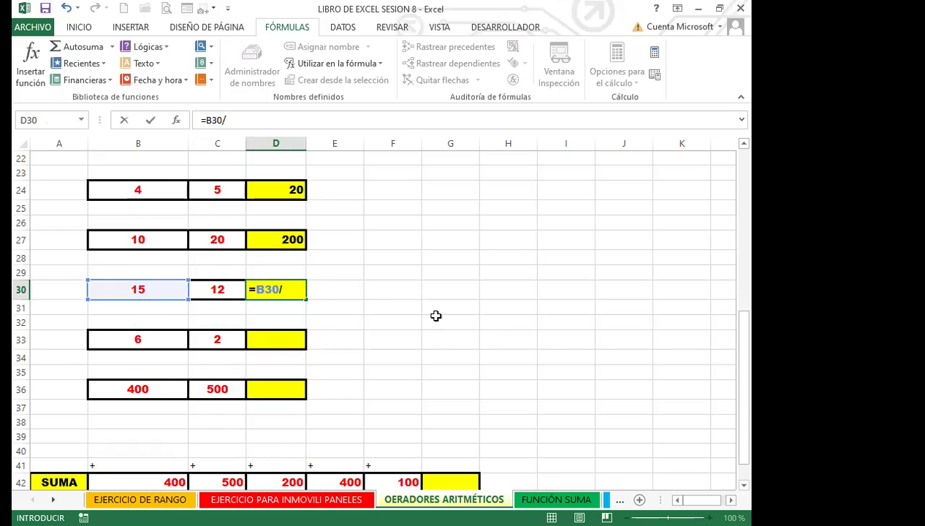
pyautogui.click(217, 289)
pyautogui.press('Return')
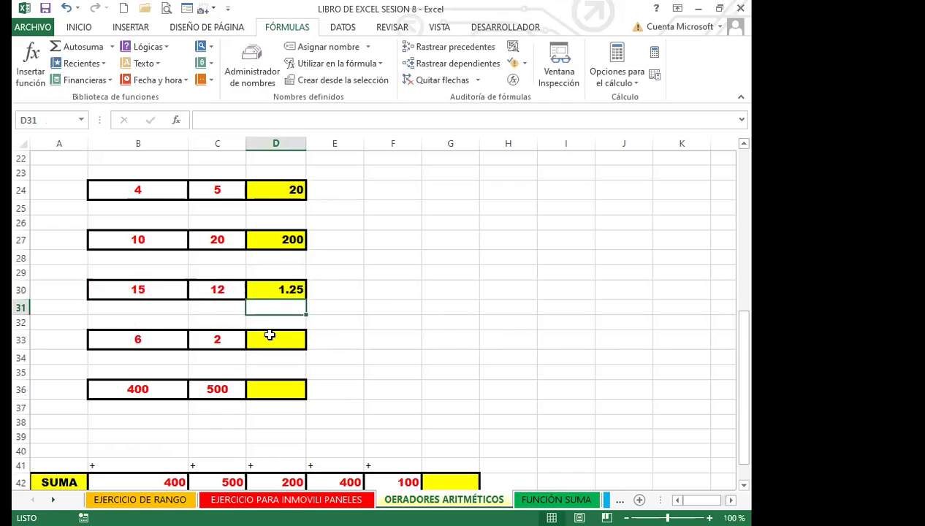
# Add the row 33 numbers by entering the formula =B33+C33 in the yellow cell D33
pyautogui.click(267, 338)
pyautogui.write('=')
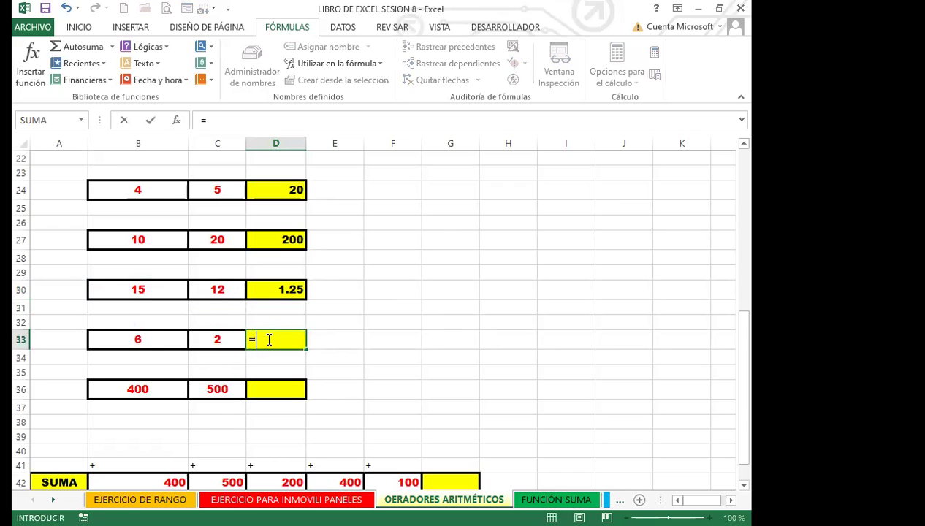
pyautogui.click(158, 342)
pyautogui.write('+')
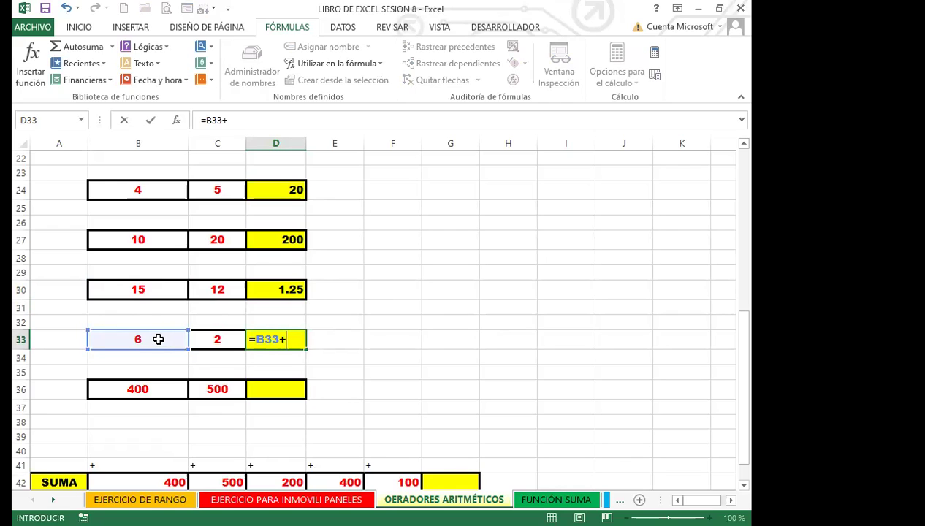
pyautogui.click(233, 340)
pyautogui.press('Return')
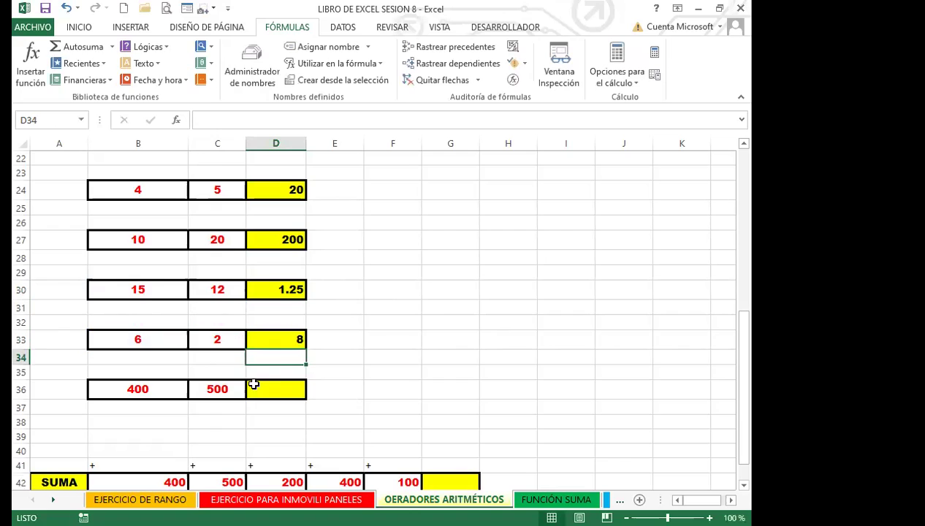
# Subtract the row 36 numbers by entering the formula =B36-C36 in the yellow cell D36
pyautogui.click(265, 387)
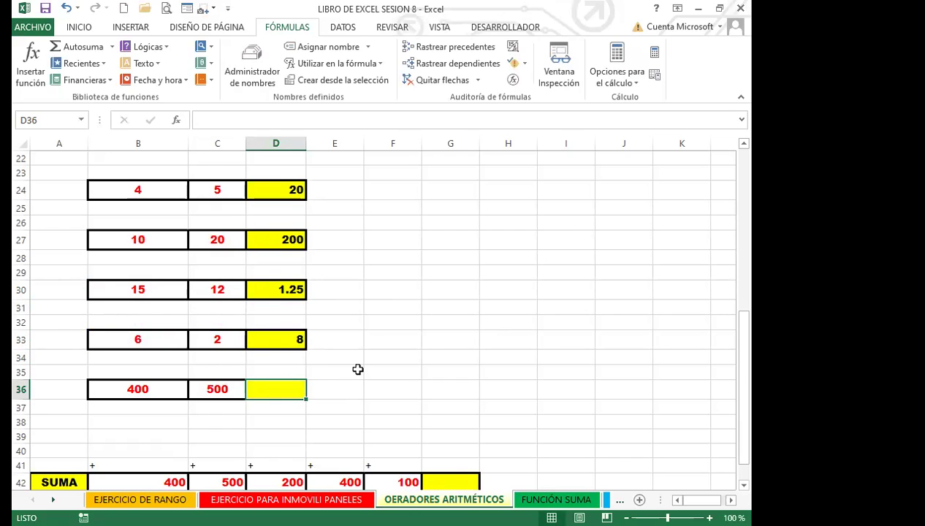
pyautogui.write('=')
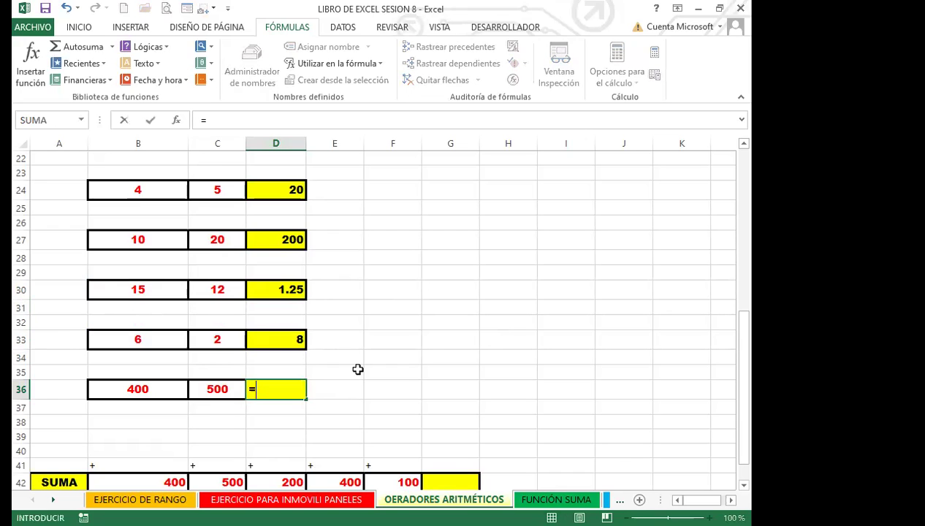
pyautogui.click(153, 388)
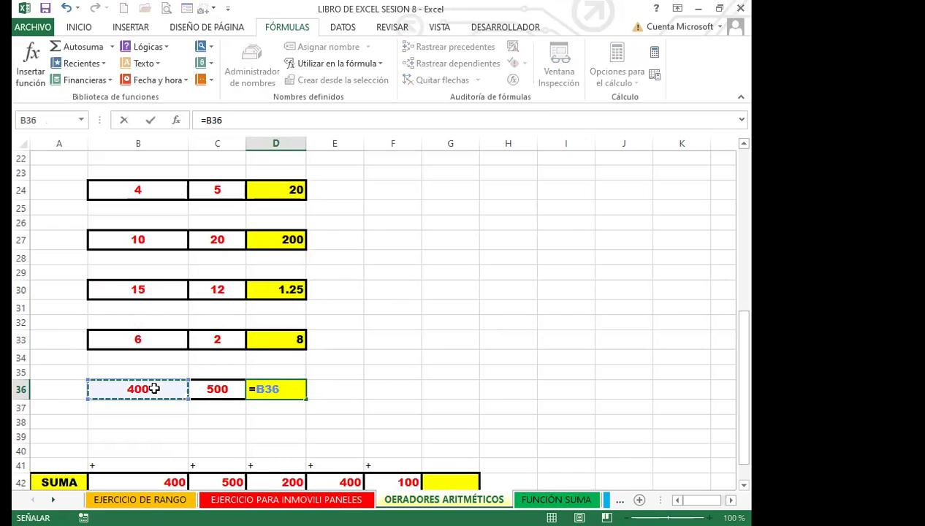
pyautogui.write('-')
pyautogui.click(211, 388)
pyautogui.press('Return')
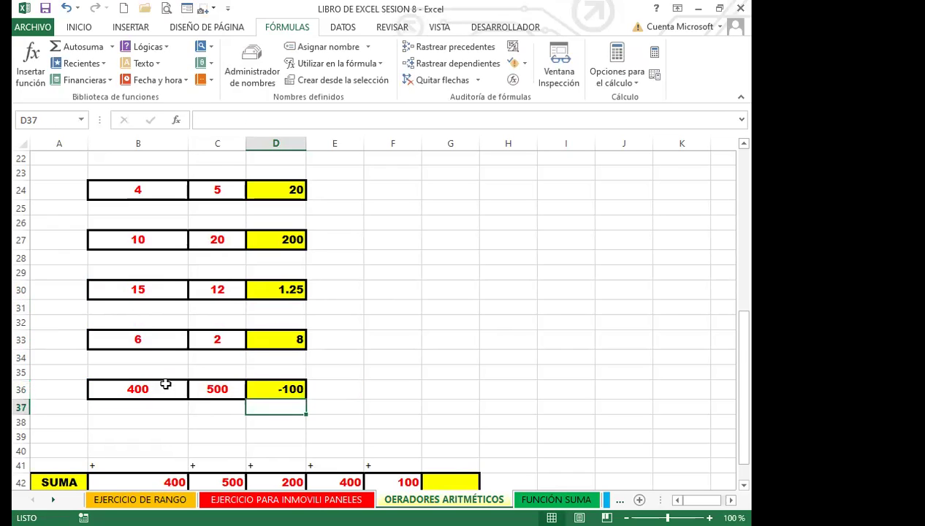
# Compare the cell-reference formulas in D36, D27 and D30 with the constant formula in B6 of the OPERADORES column
pyautogui.click(259, 392)
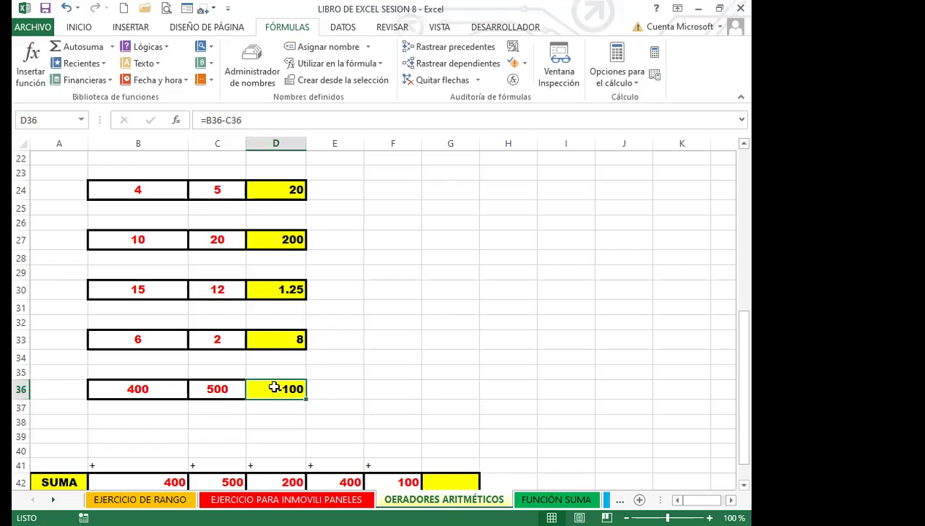
pyautogui.scroll(7, 163, 258)
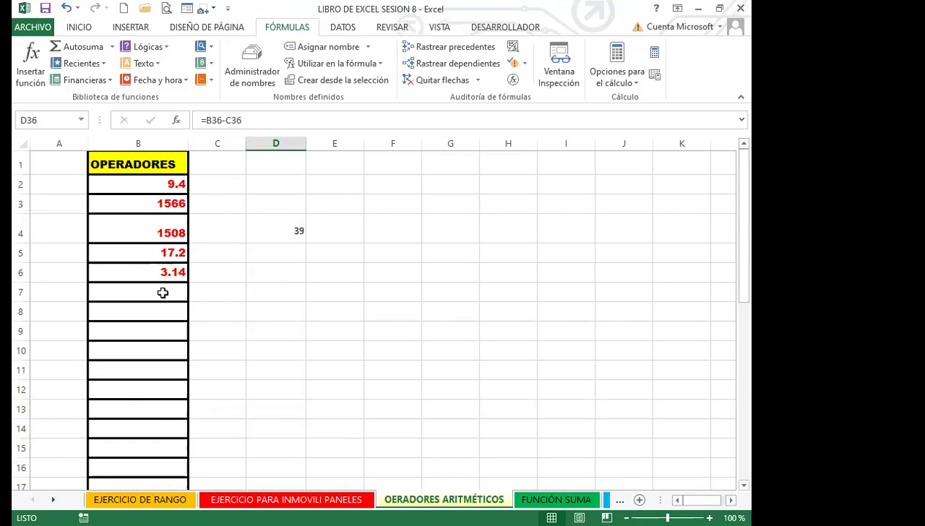
pyautogui.click(161, 291)
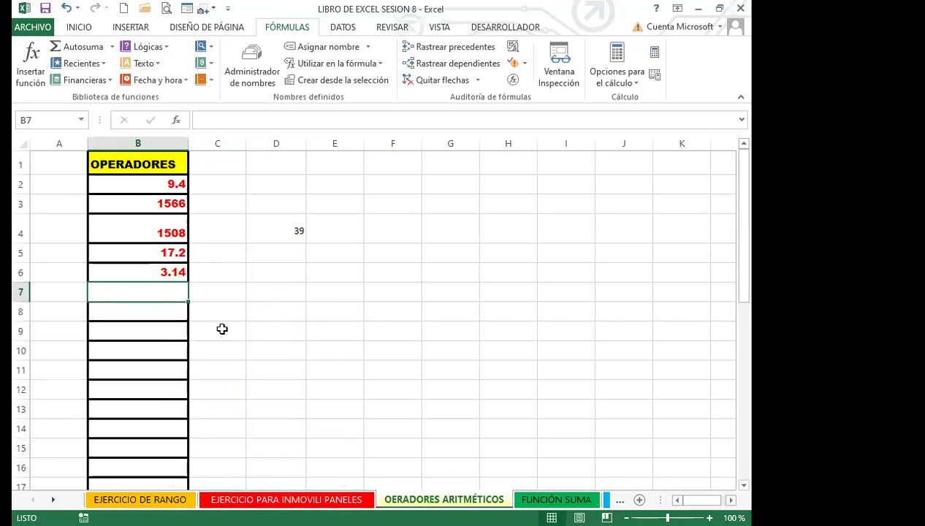
pyautogui.scroll(-7, 222, 329)
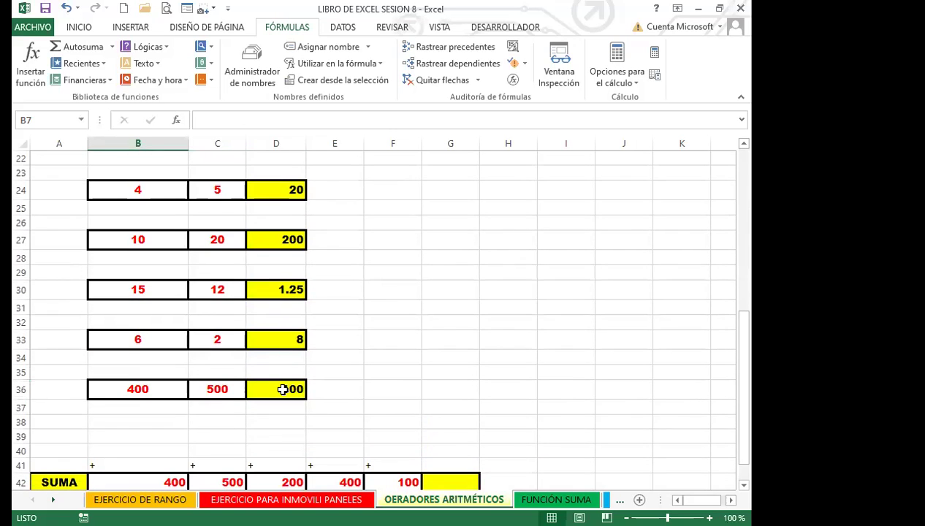
pyautogui.click(283, 390)
pyautogui.scroll(7, 237, 330)
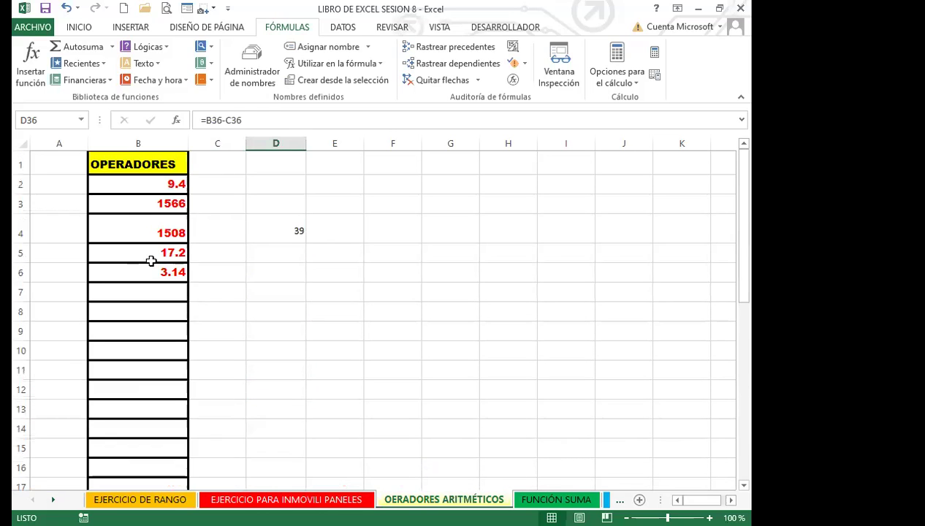
pyautogui.click(151, 263)
pyautogui.scroll(-8, 327, 325)
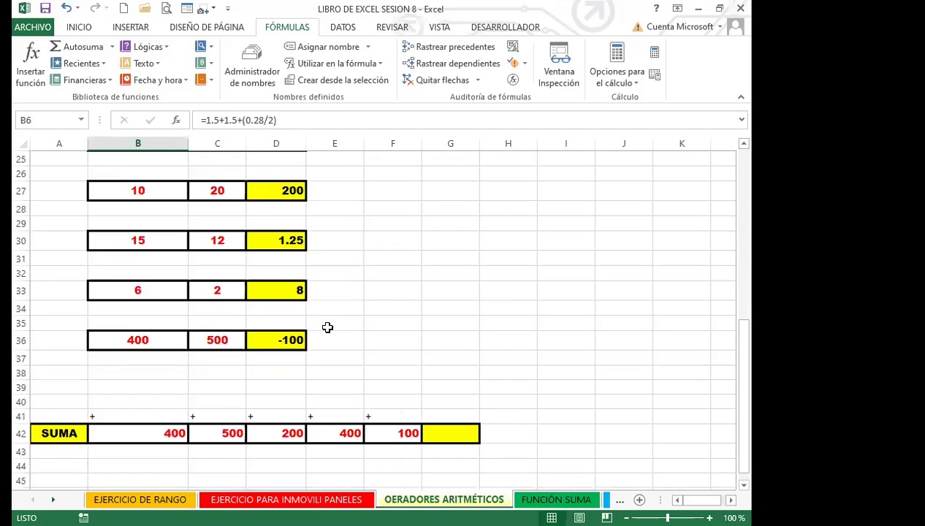
pyautogui.scroll(-1, 275, 320)
pyautogui.scroll(1, 275, 292)
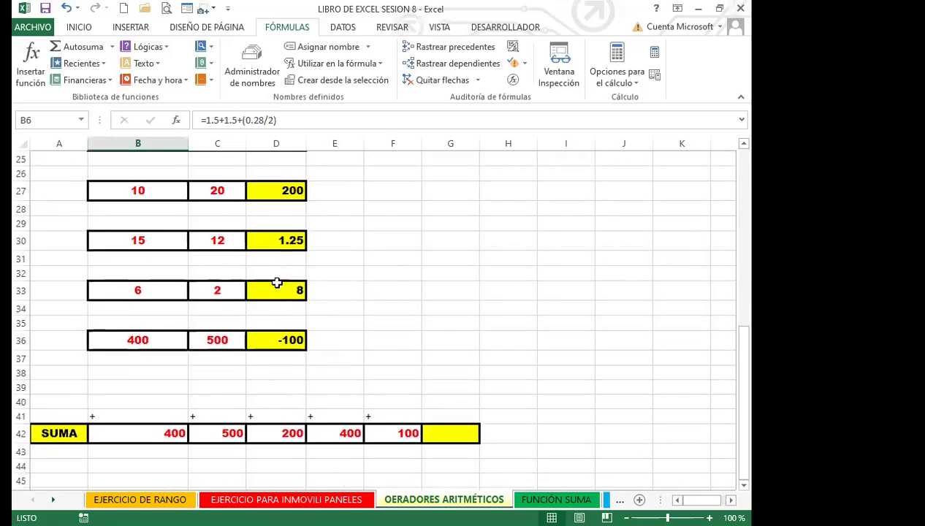
pyautogui.click(275, 245)
pyautogui.click(275, 190)
pyautogui.click(290, 241)
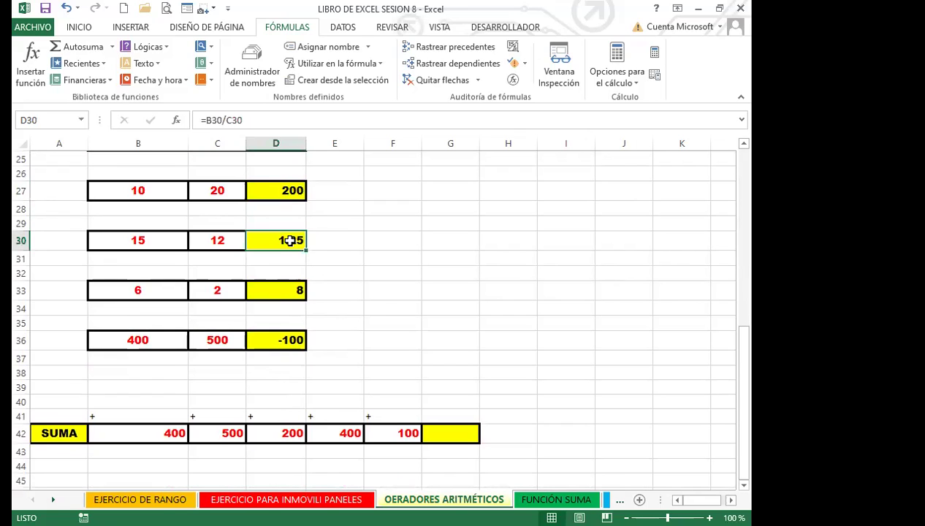
# Clear the SUMA label from the yellow cell A42
pyautogui.scroll(-1, 417, 307)
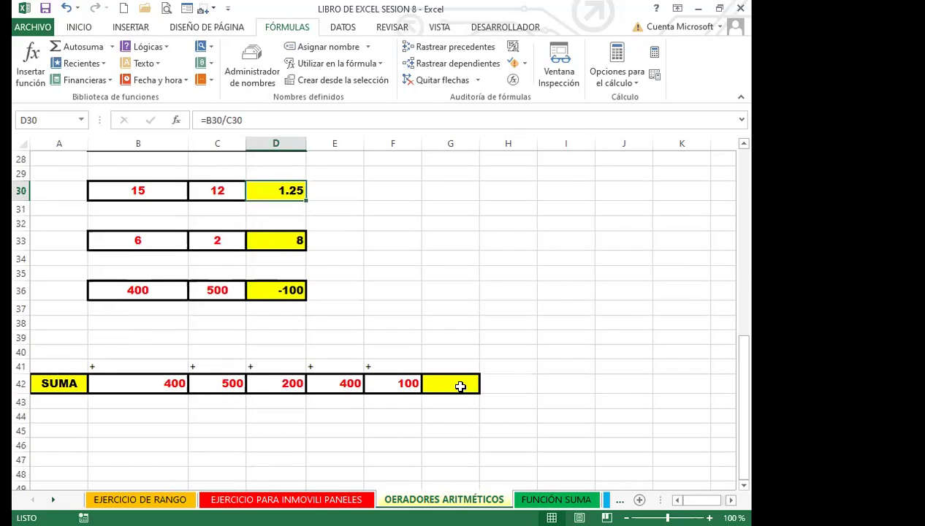
pyautogui.click(460, 386)
pyautogui.scroll(-1, 547, 344)
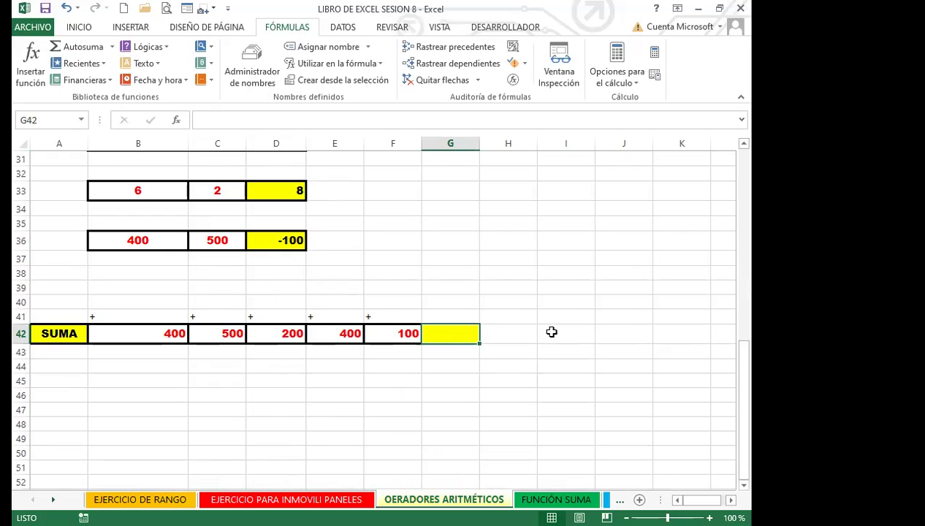
pyautogui.write('=')
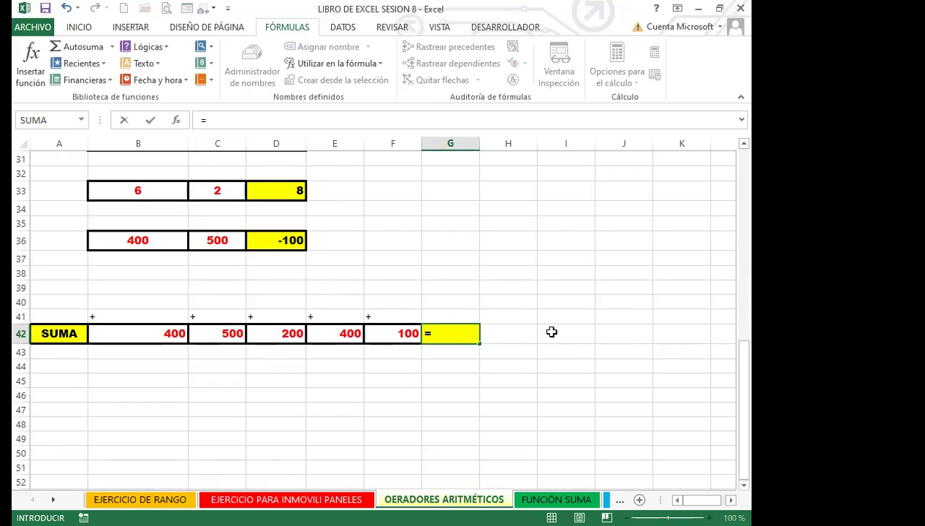
pyautogui.press('Escape')
pyautogui.click(53, 335)
pyautogui.press('Delete')
pyautogui.click(132, 361)
# Combine the row 42 numbers by entering the formula =B42+C42-D42/E42^F42 in the yellow cell G42
pyautogui.click(446, 334)
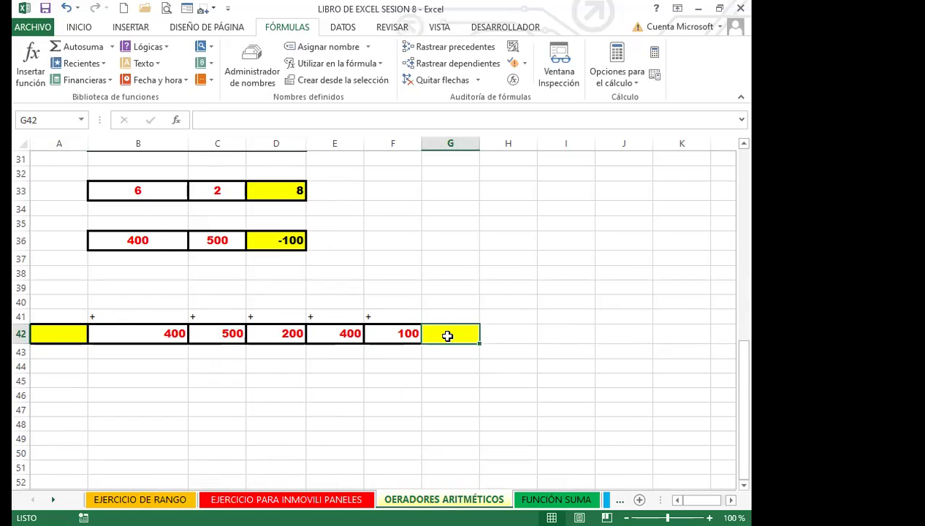
pyautogui.write('=')
pyautogui.click(162, 335)
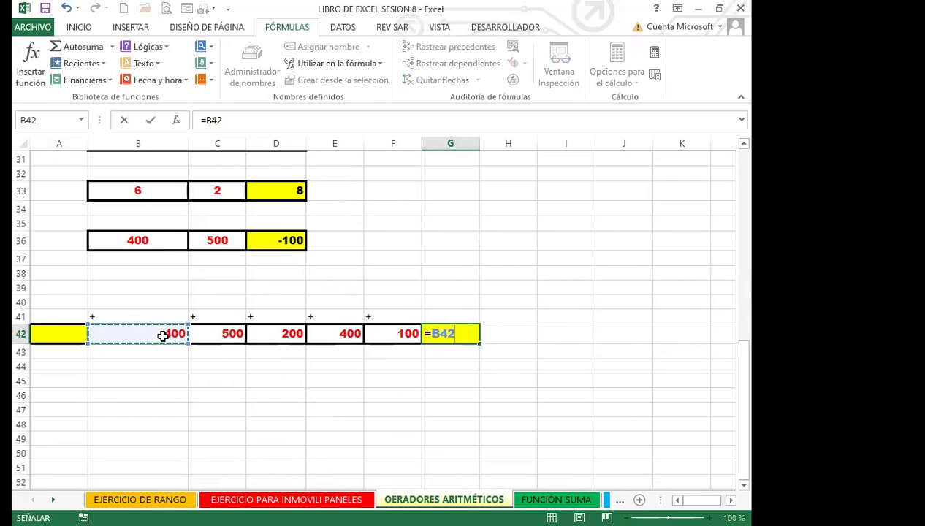
pyautogui.write('+')
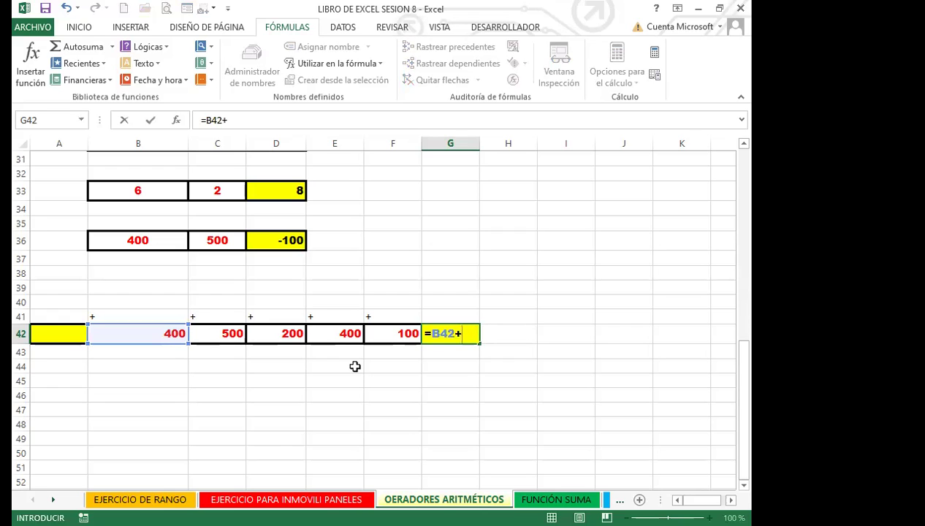
pyautogui.click(219, 335)
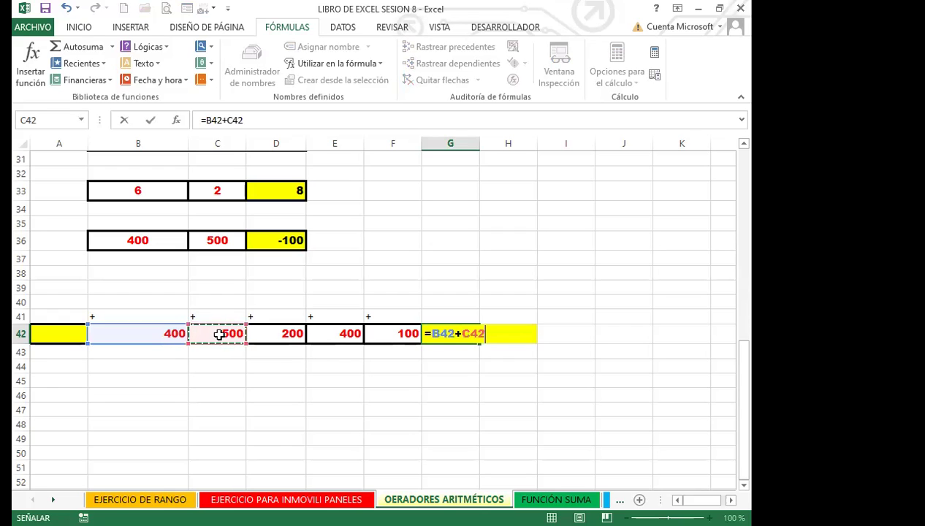
pyautogui.write('-')
pyautogui.click(275, 337)
pyautogui.write('/')
pyautogui.click(333, 334)
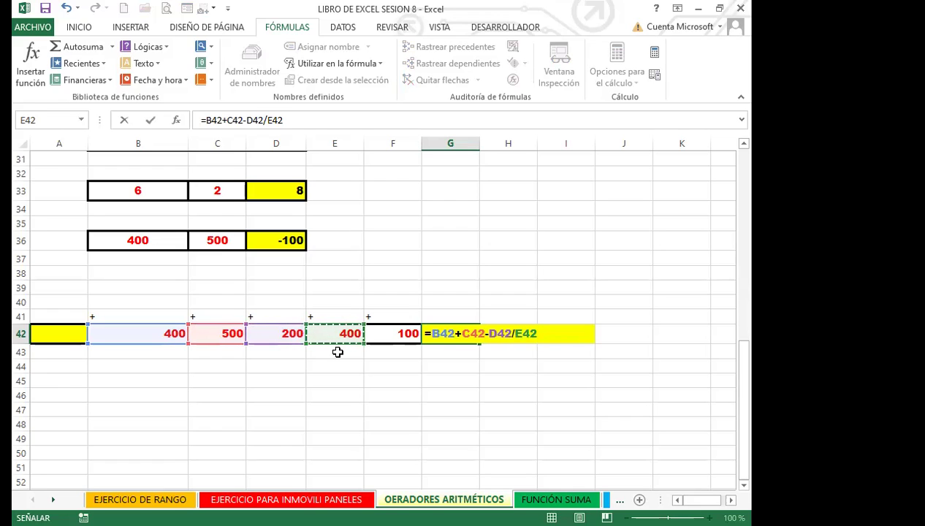
pyautogui.write('^')
pyautogui.click(397, 332)
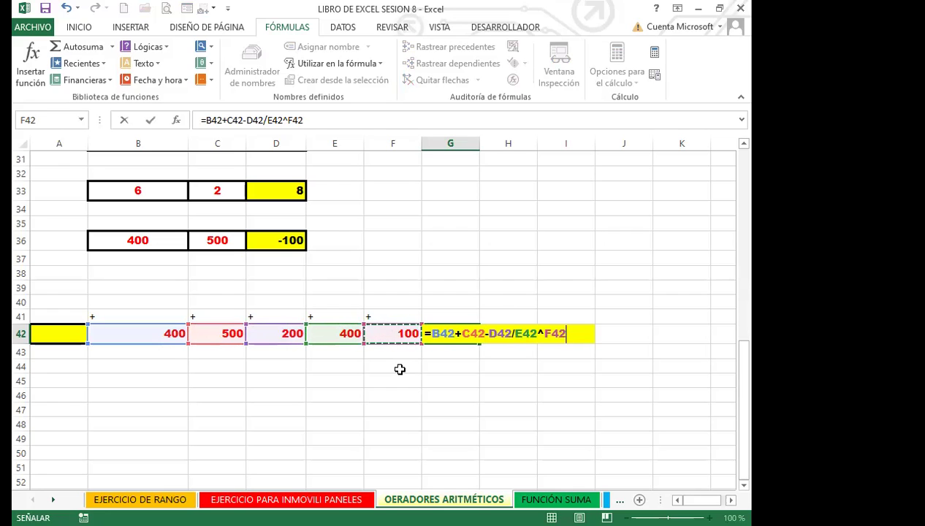
pyautogui.press('Return')
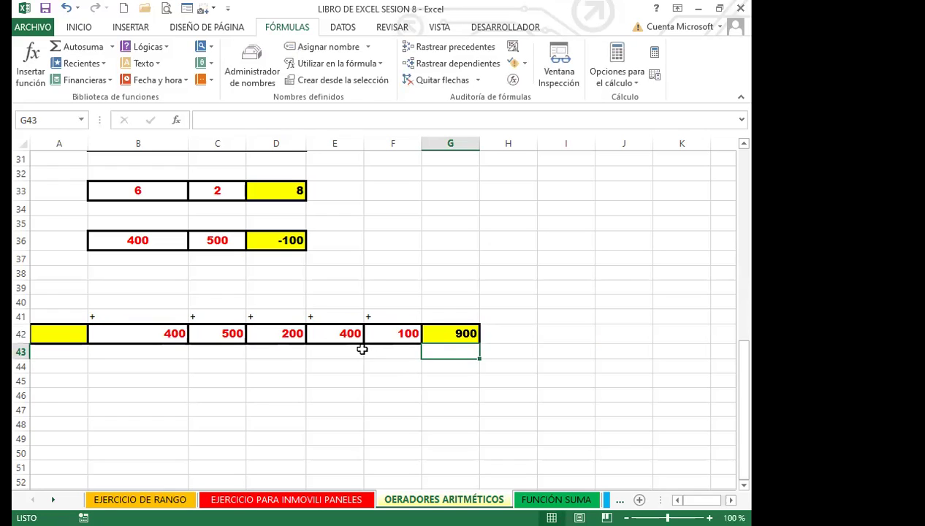
# Compare the mixed-operator formula in G42 with the source numbers in the range B42:F42
pyautogui.click(439, 333)
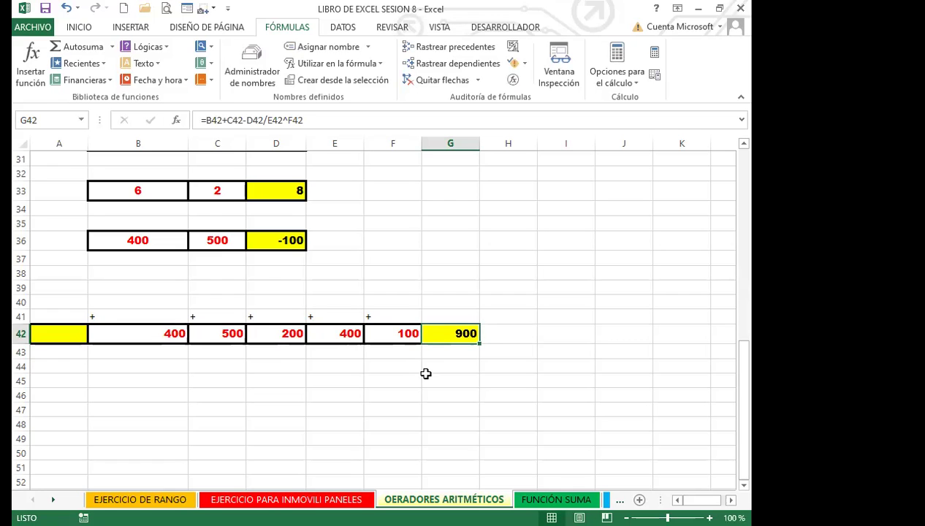
pyautogui.moveTo(128, 341); pyautogui.dragTo(372, 333)
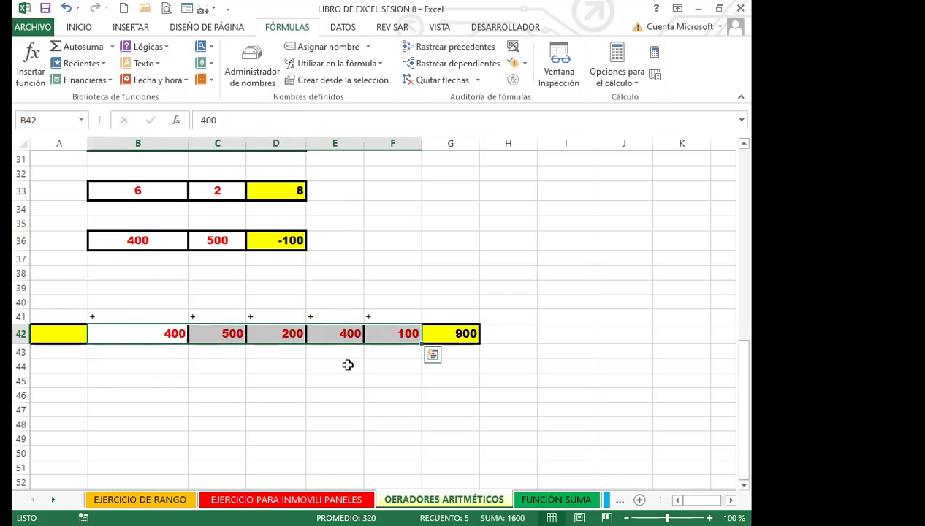
pyautogui.click(461, 336)
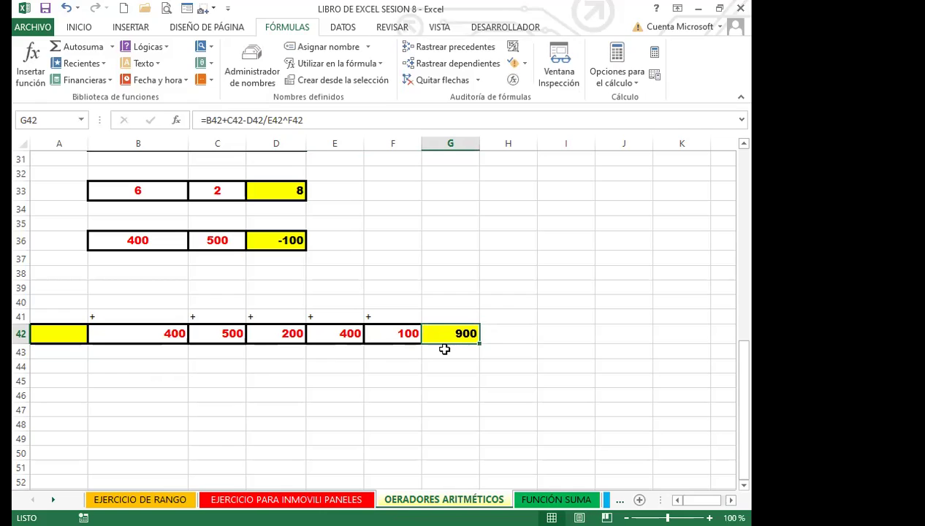
pyautogui.click(152, 336)
pyautogui.moveTo(152, 336); pyautogui.dragTo(378, 333)
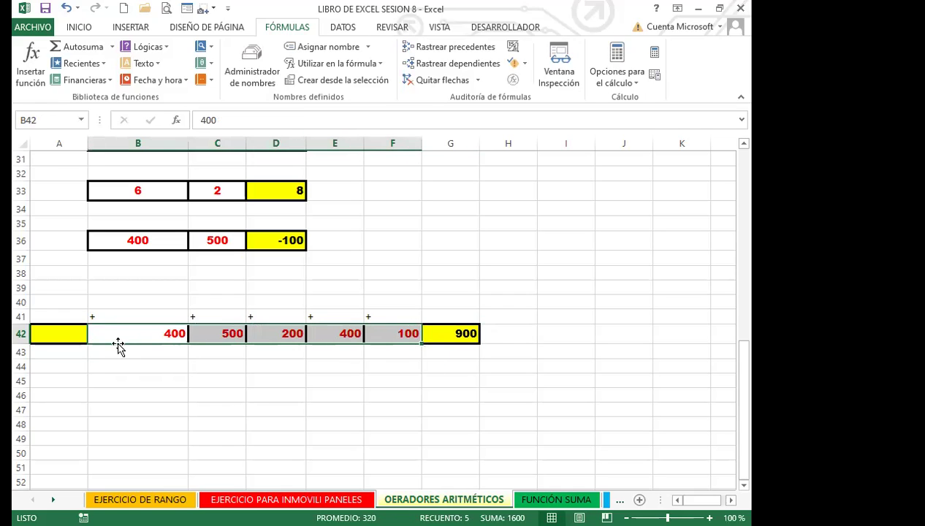
pyautogui.click(450, 334)
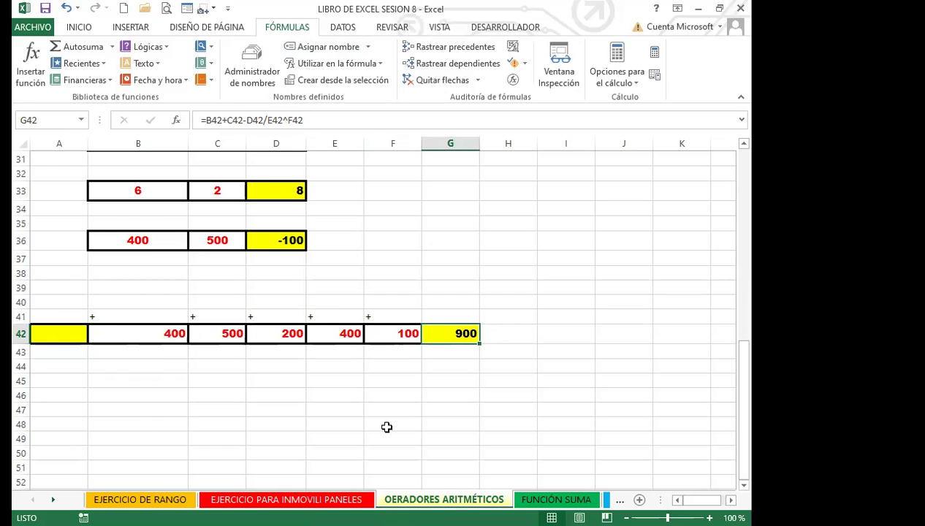
pyautogui.moveTo(144, 335); pyautogui.dragTo(409, 334)
pyautogui.click(439, 335)
# Open the FUNCIÓN SUMA sheet, and switch to the presentation to read slides 7 and 8 on the function assistant
pyautogui.click(539, 500)
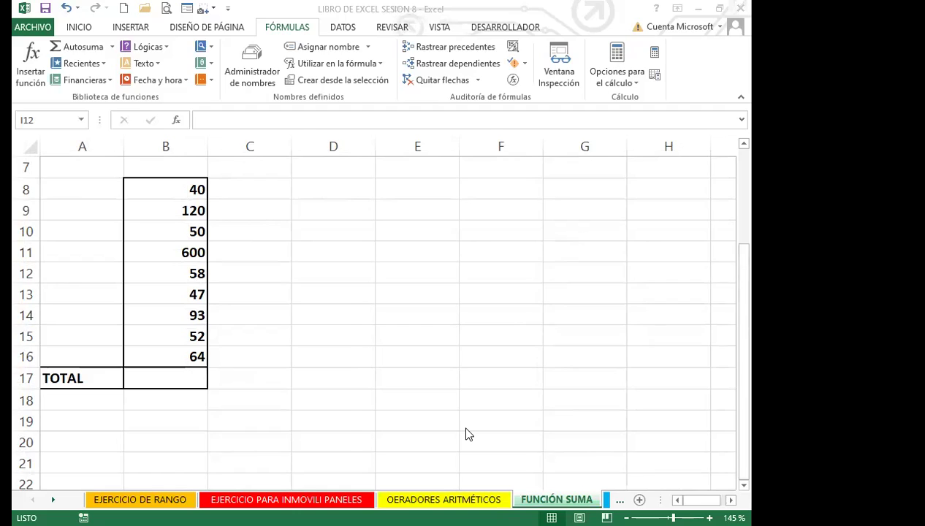
pyautogui.click(37, 187)
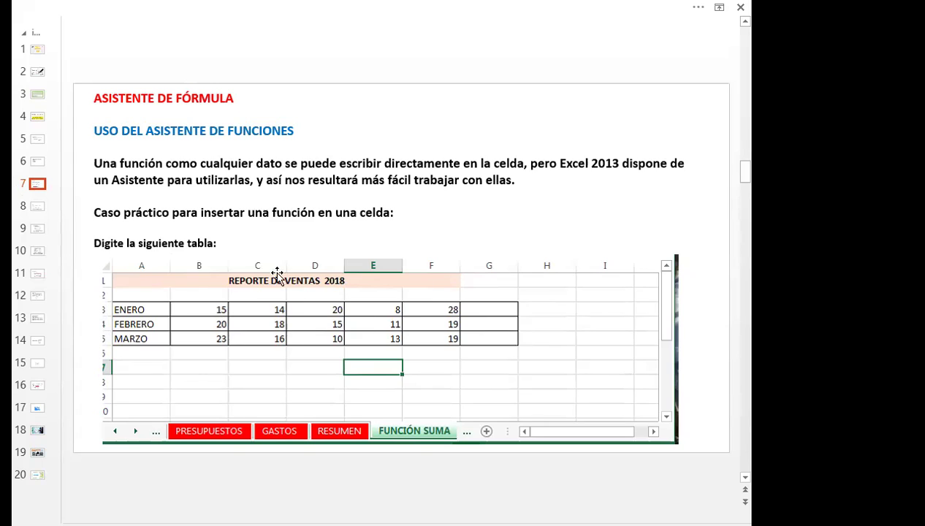
pyautogui.click(38, 207)
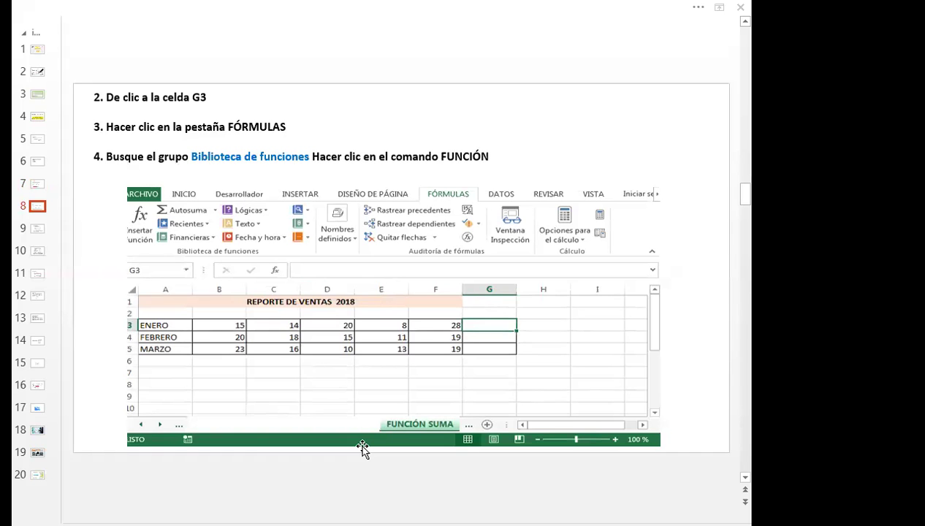
# Switch back to the Excel workbook and select G3, the empty total cell of the ENERO row
pyautogui.hotkey('alt', 'Tab')
pyautogui.click(330, 321)
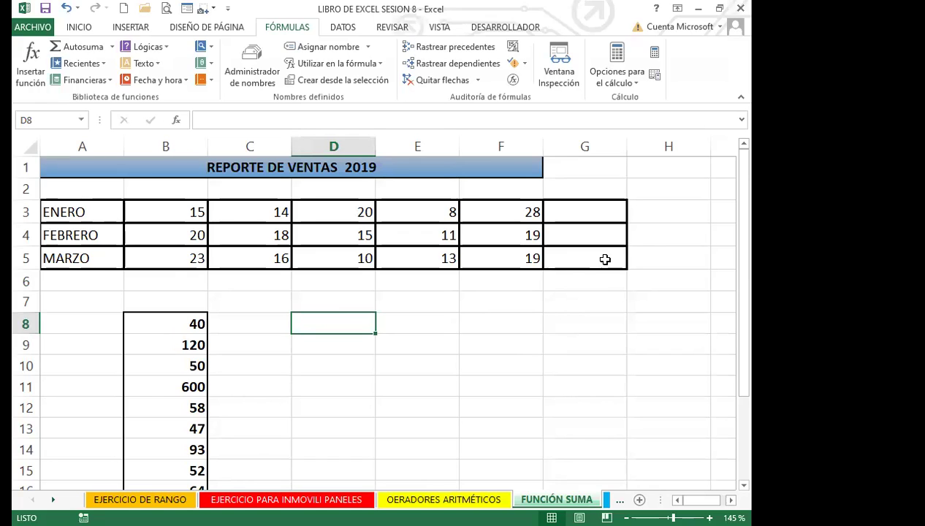
pyautogui.click(86, 27)
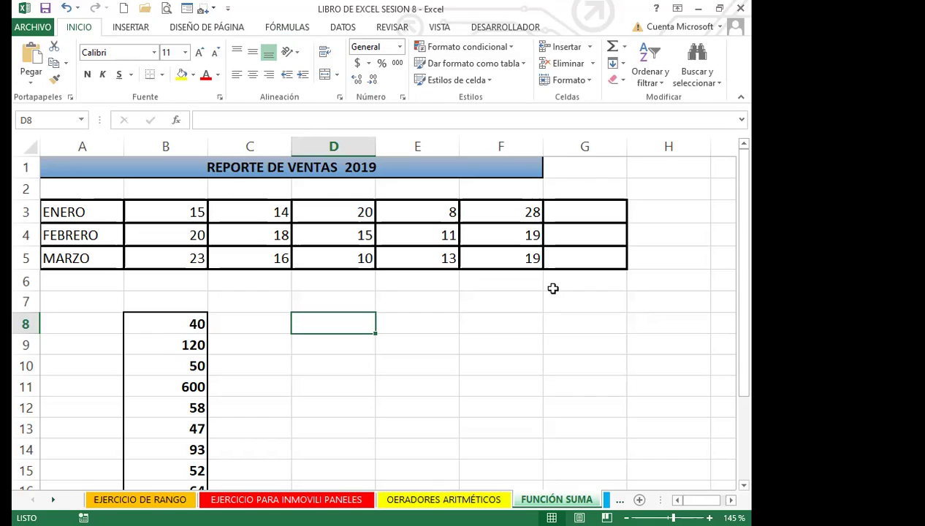
pyautogui.click(568, 211)
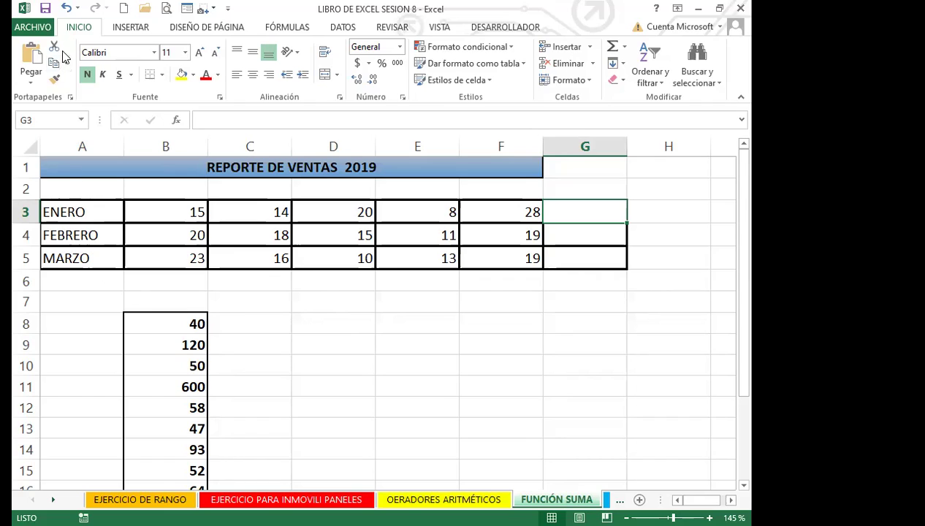
# Start inserting a function in G3 and list the functions of the Matemáticas y trigonométricas category
pyautogui.click(176, 121)
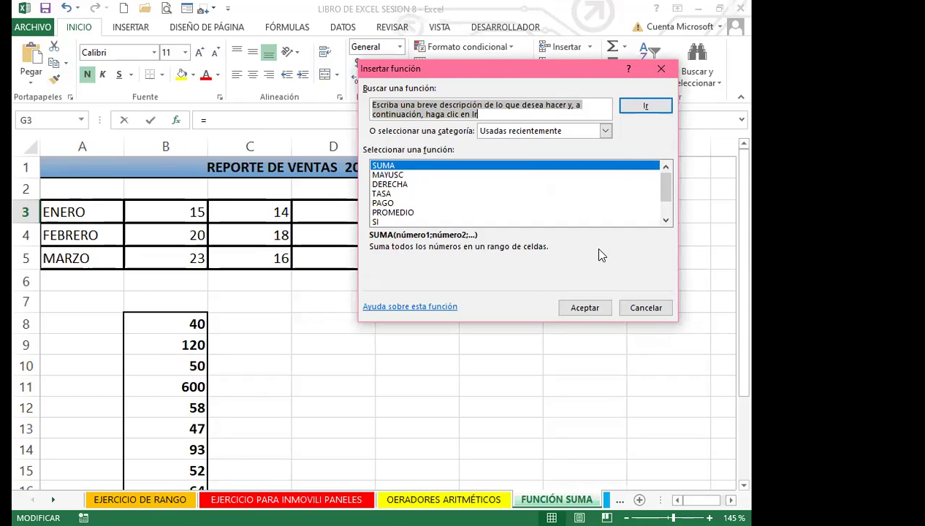
pyautogui.click(637, 309)
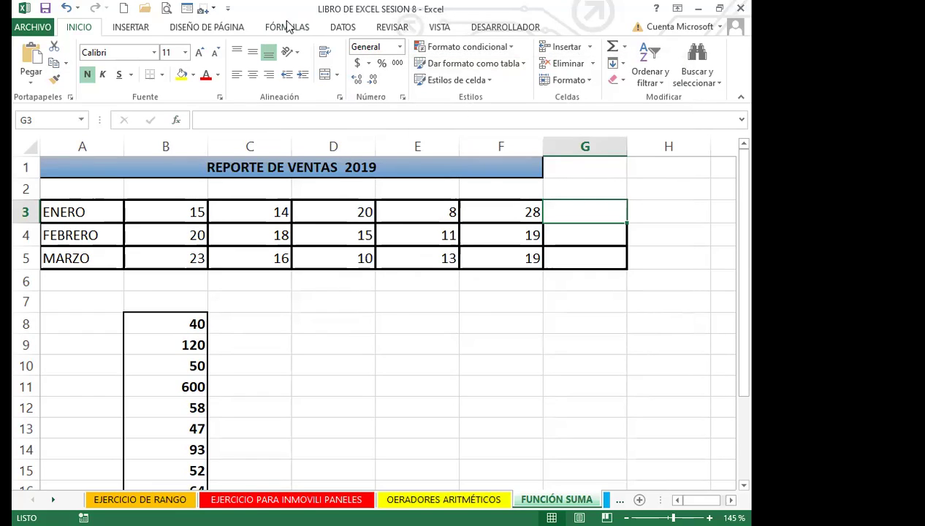
pyautogui.click(287, 29)
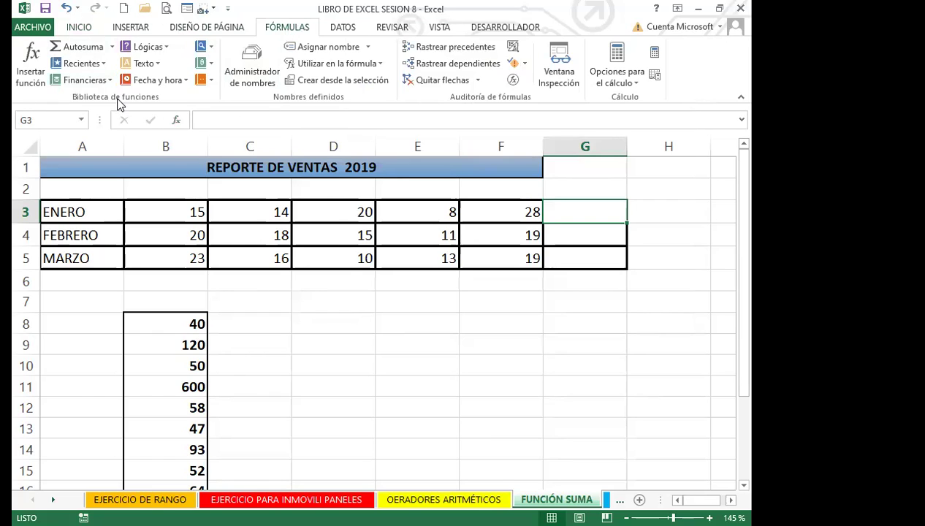
pyautogui.click(29, 59)
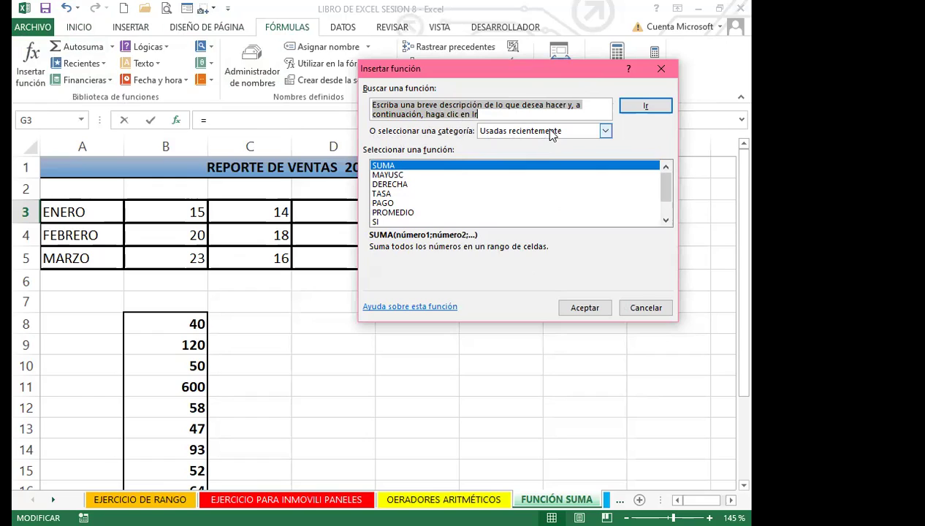
pyautogui.click(605, 132)
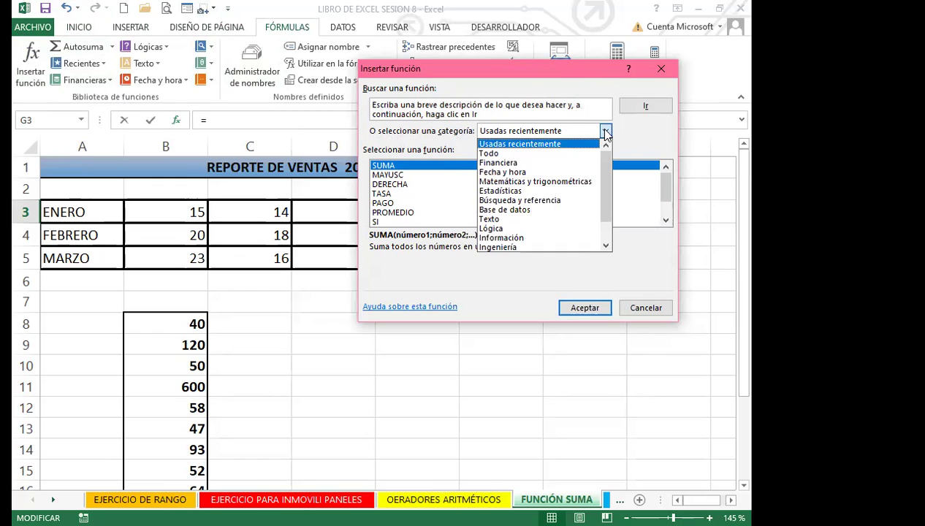
pyautogui.click(527, 182)
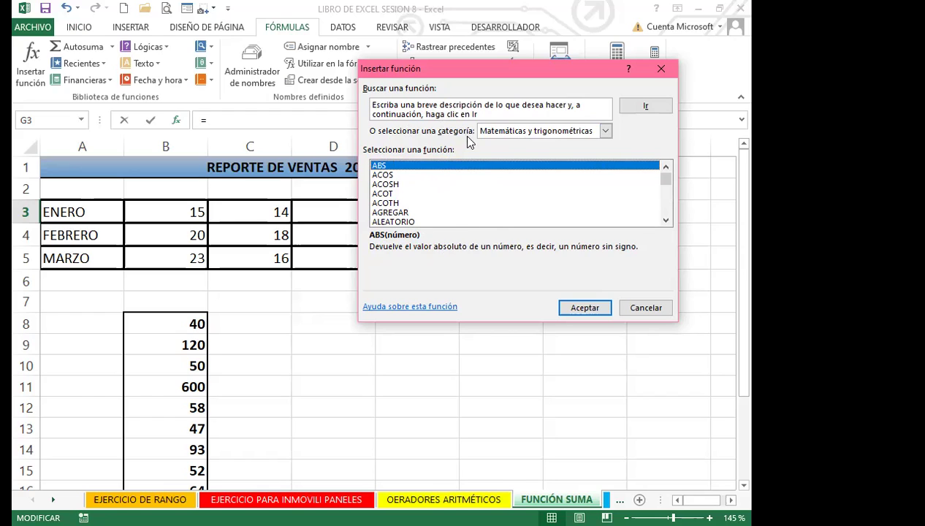
pyautogui.click(605, 131)
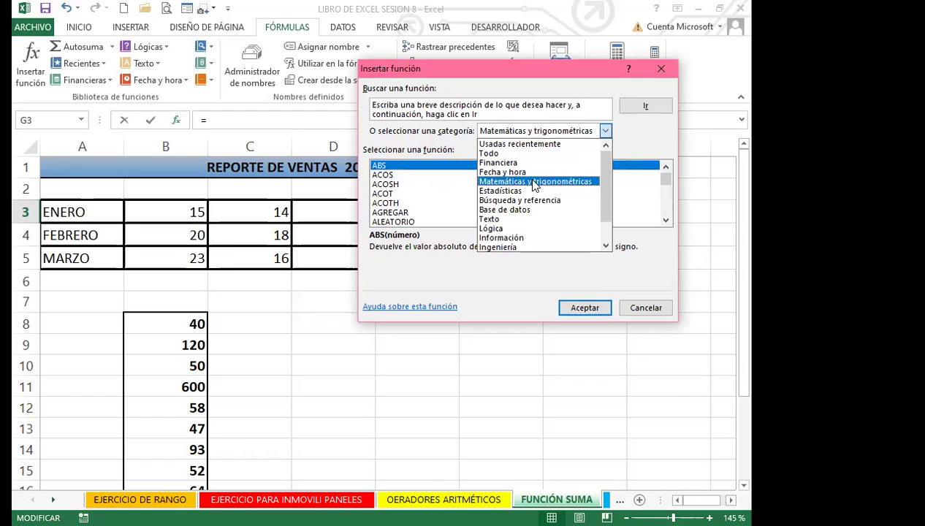
pyautogui.click(560, 184)
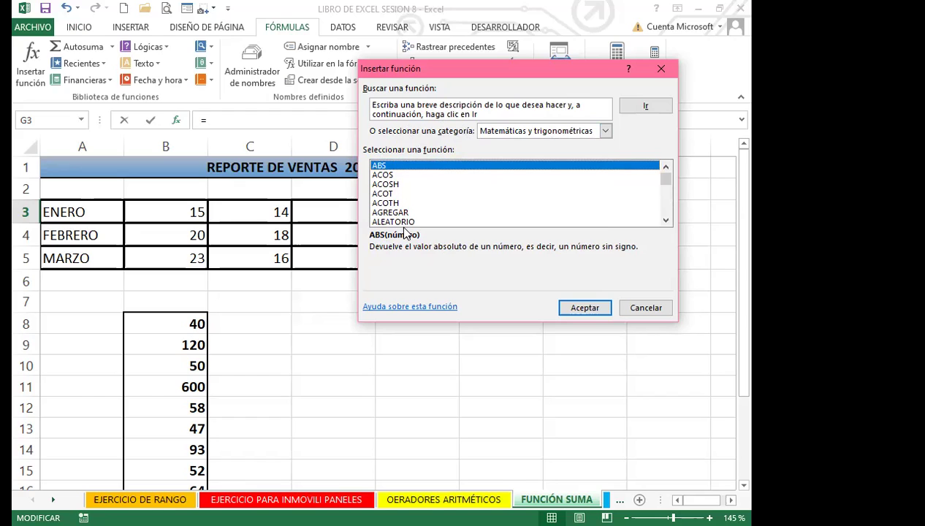
# Choose the SUMA function for G3 and move its arguments dialog below the sales table
pyautogui.click(387, 204)
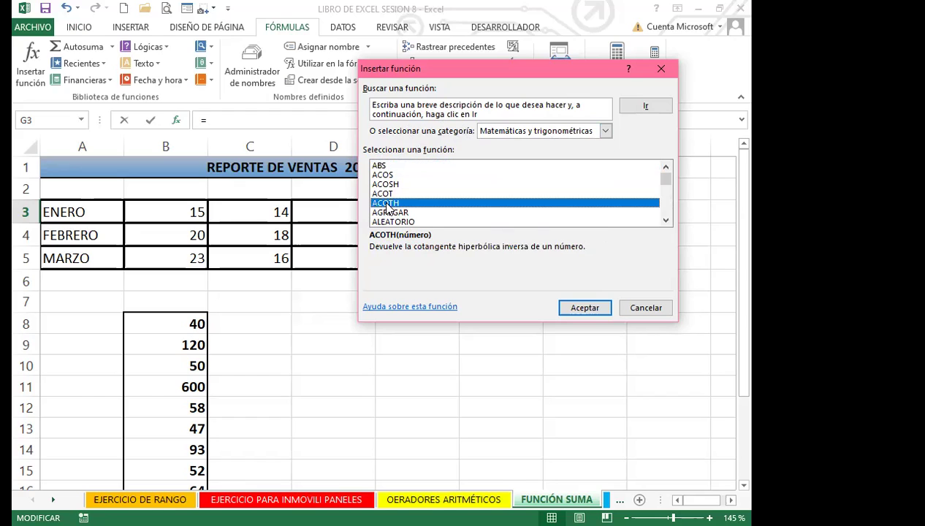
pyautogui.press('s')
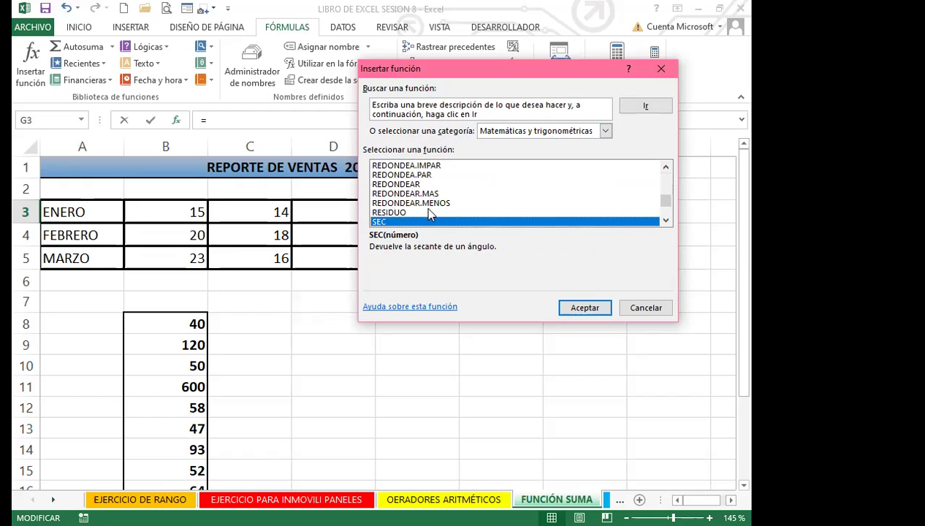
pyautogui.click(666, 219)
pyautogui.click(666, 220)
pyautogui.click(666, 220)
pyautogui.click(666, 220)
pyautogui.click(666, 220)
pyautogui.click(666, 220)
pyautogui.click(665, 220)
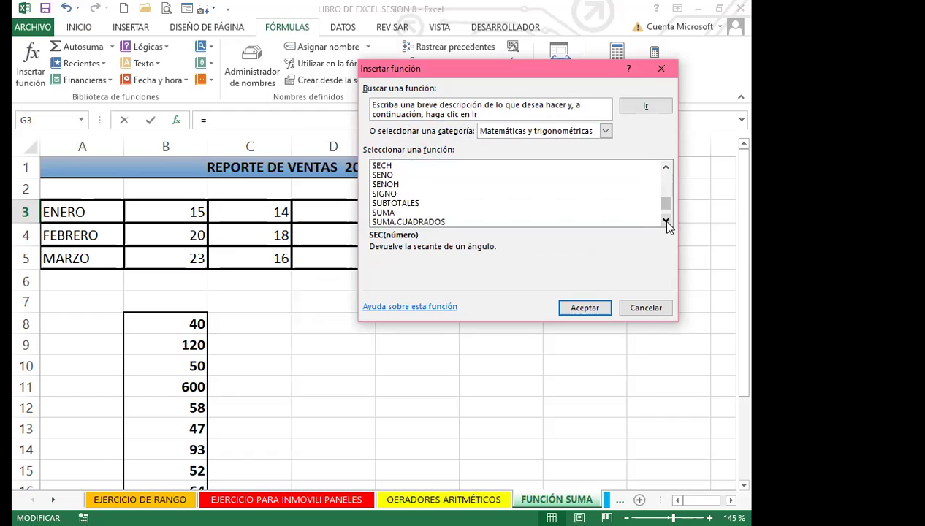
pyautogui.click(386, 212)
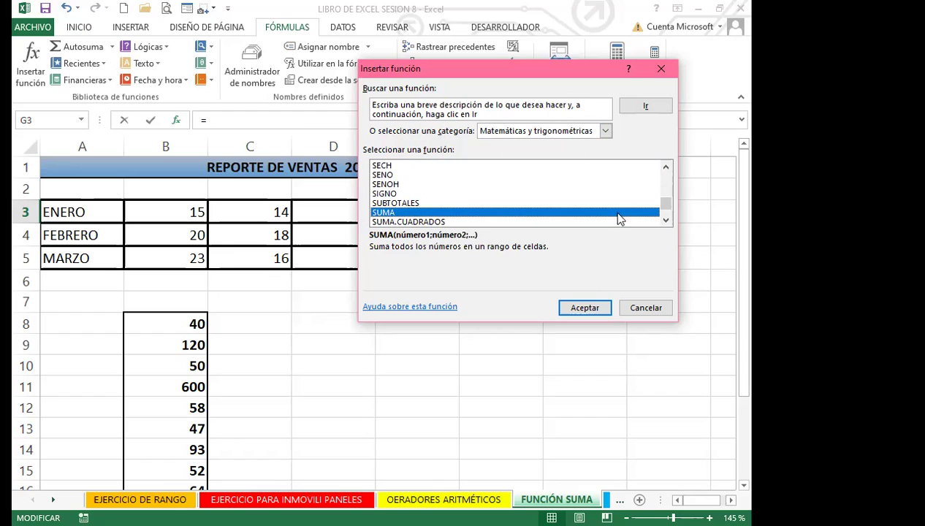
pyautogui.click(586, 308)
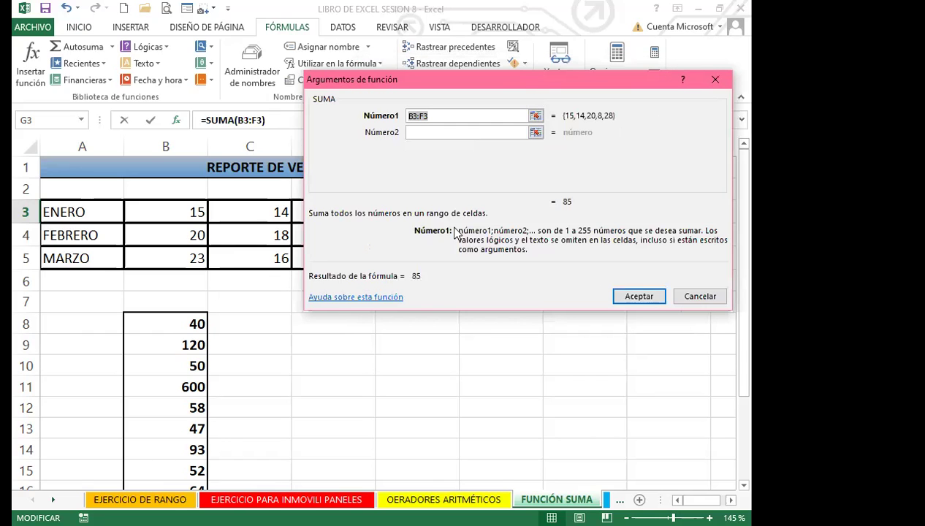
pyautogui.moveTo(532, 74); pyautogui.dragTo(485, 274)
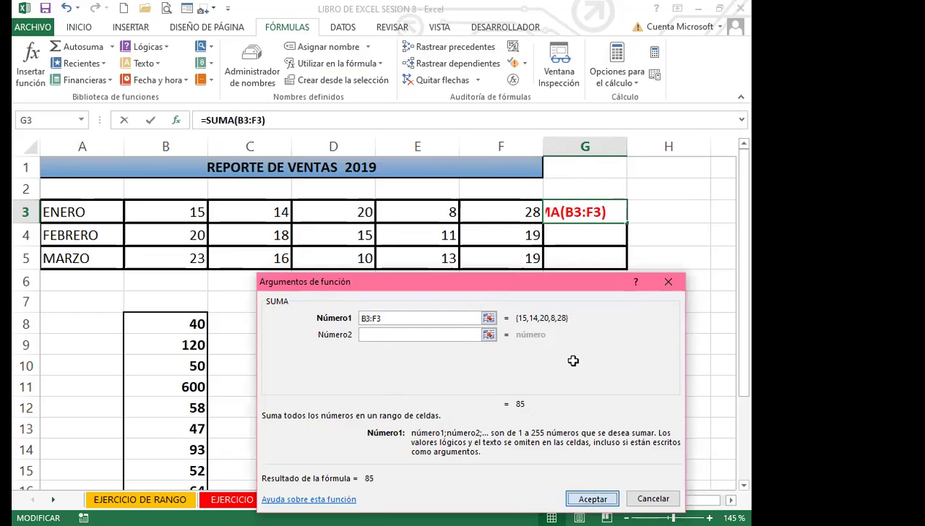
# Accept the SUMA of B3:F3 in G3, and enter =SUMA(B4:F4) in G4 for the FEBRERO row
pyautogui.press('Return')
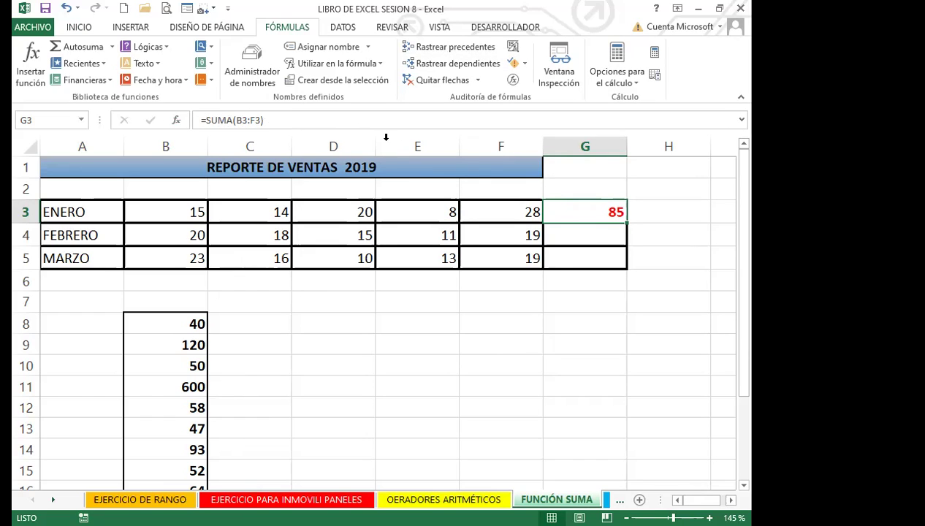
pyautogui.click(592, 236)
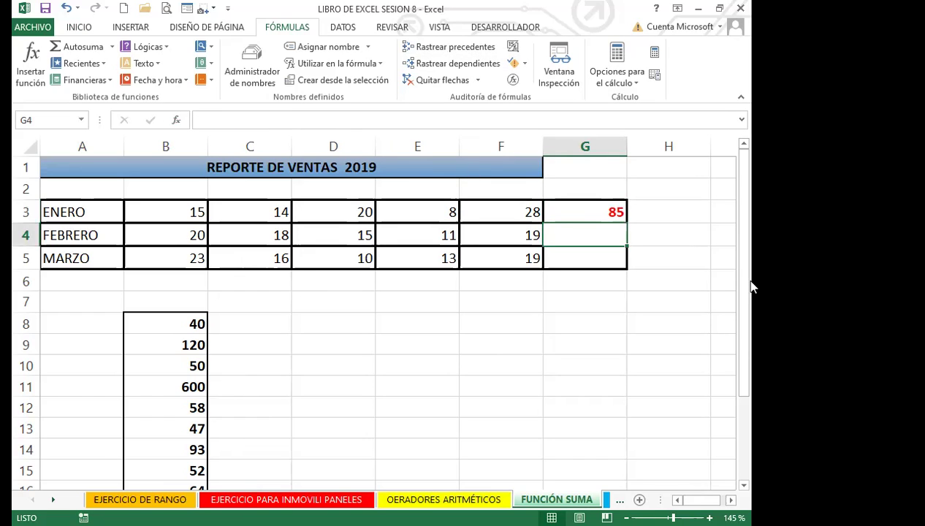
pyautogui.write('=')
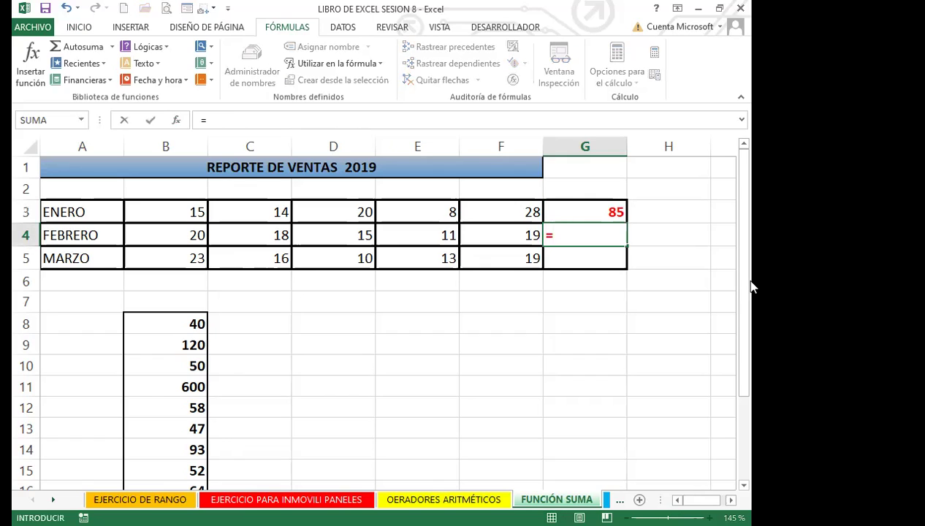
pyautogui.write('SUMA')
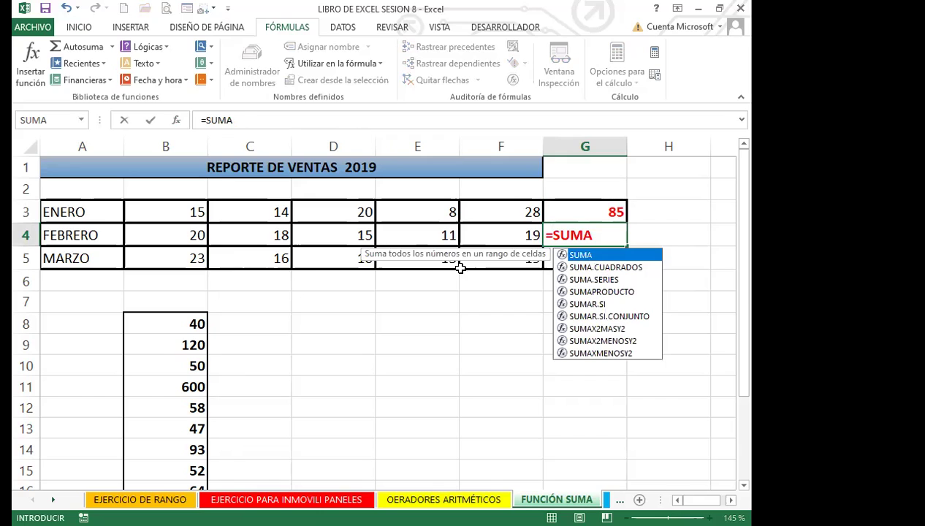
pyautogui.doubleClick(590, 261)
pyautogui.click(219, 235)
pyautogui.keyDown('shift'); pyautogui.click(479, 241); pyautogui.keyUp('shift')
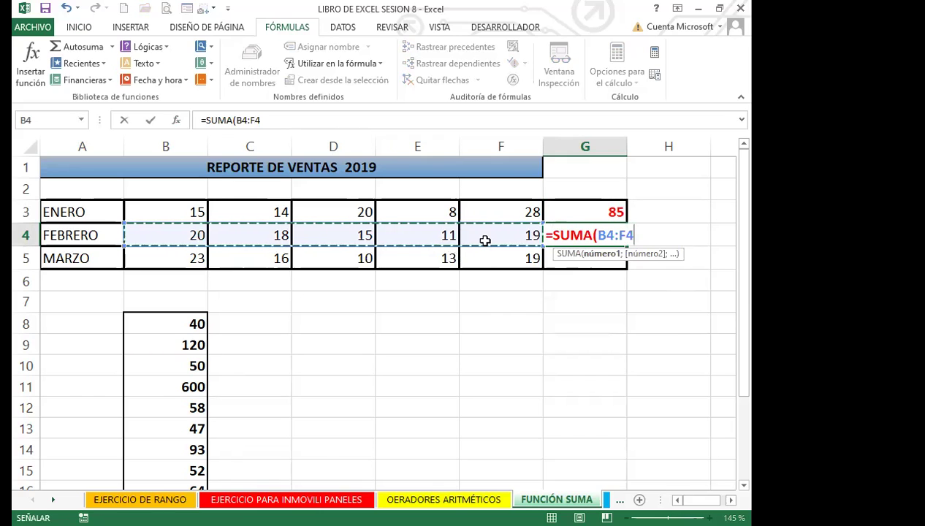
pyautogui.write(')')
pyautogui.press('Return')
pyautogui.click(575, 235)
pyautogui.click(572, 212)
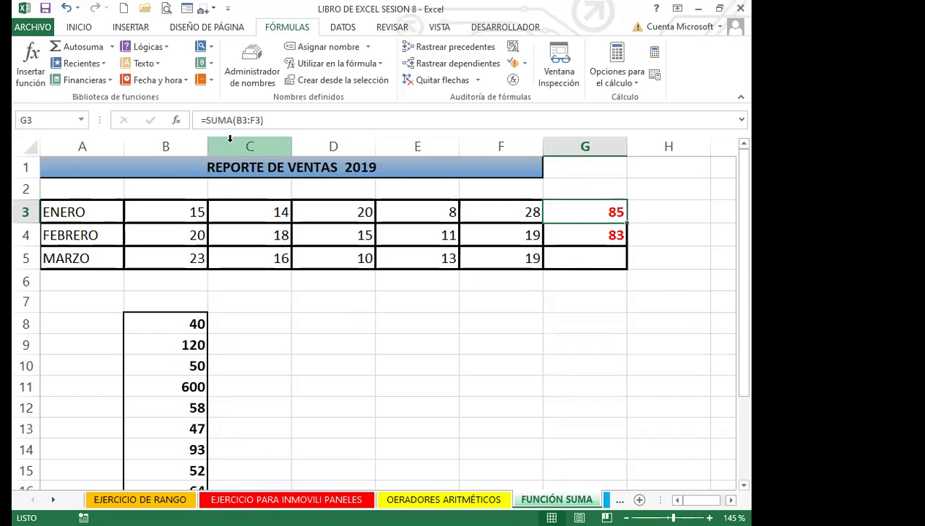
pyautogui.click(574, 235)
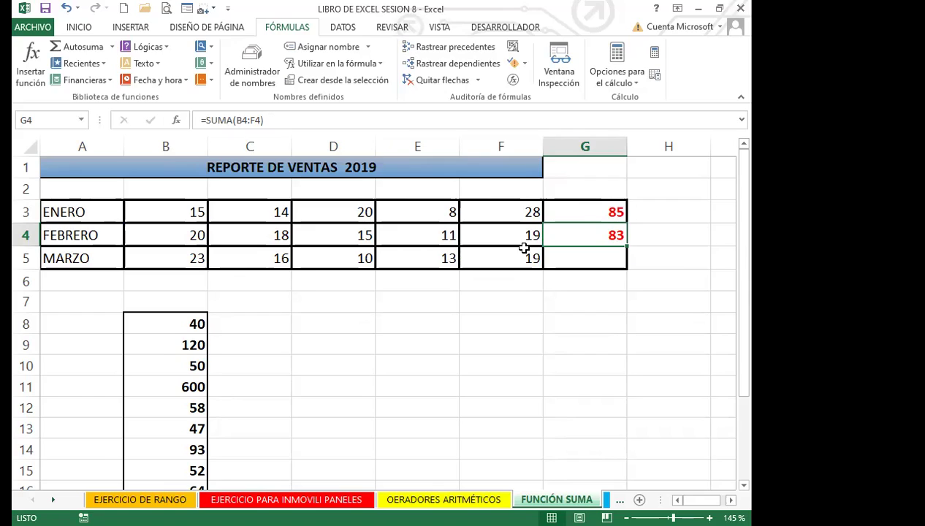
# Total the MARZO row in G5 with AutoSum, using the range B5:F5
pyautogui.click(576, 260)
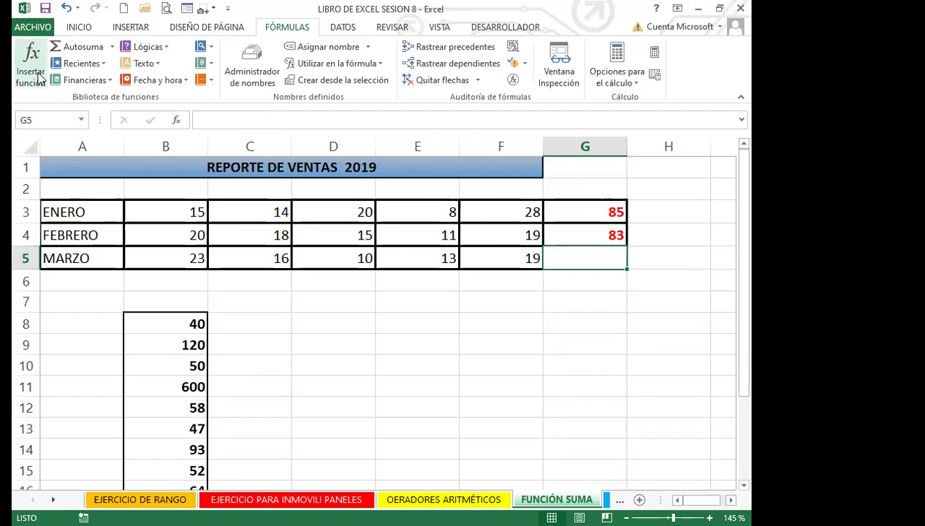
pyautogui.click(73, 47)
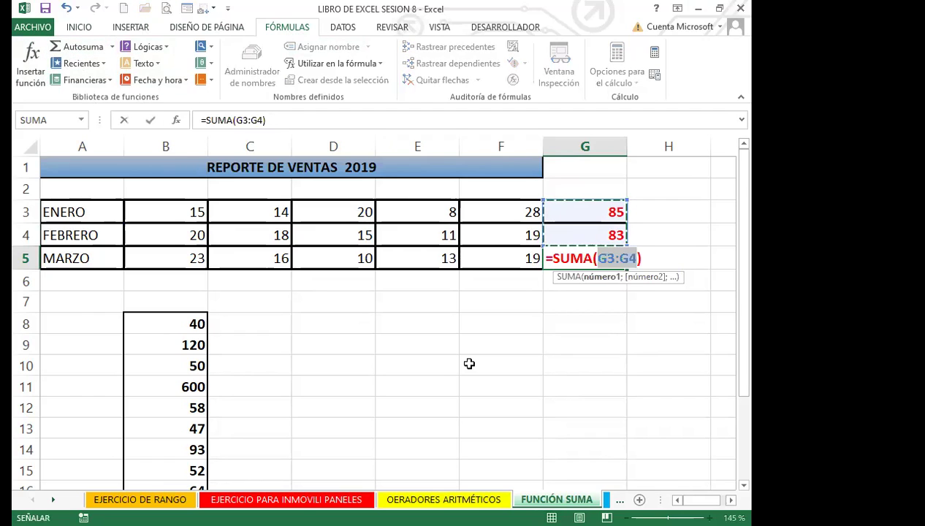
pyautogui.press('Escape')
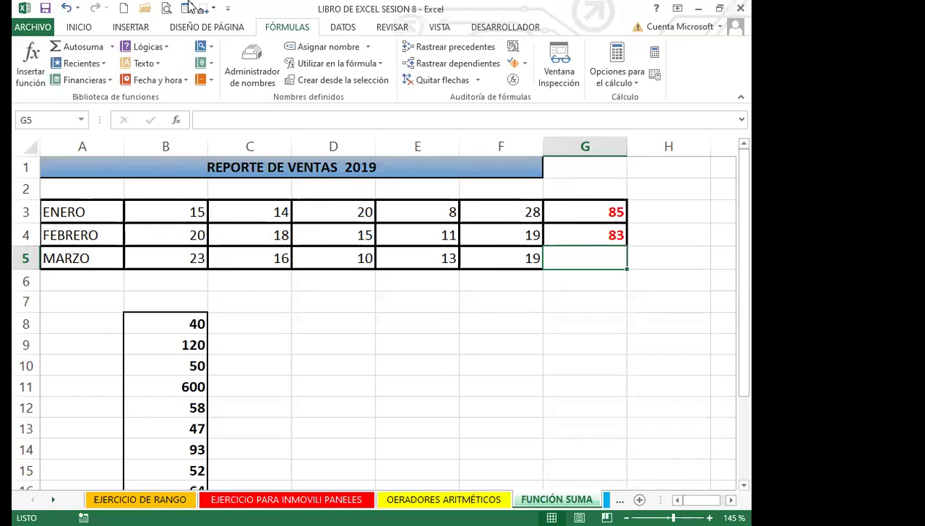
pyautogui.click(79, 29)
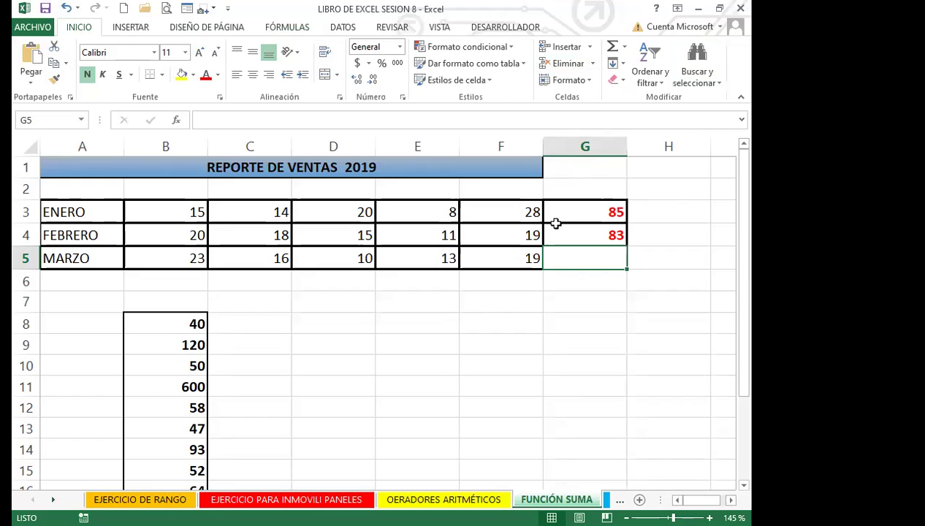
pyautogui.click(612, 48)
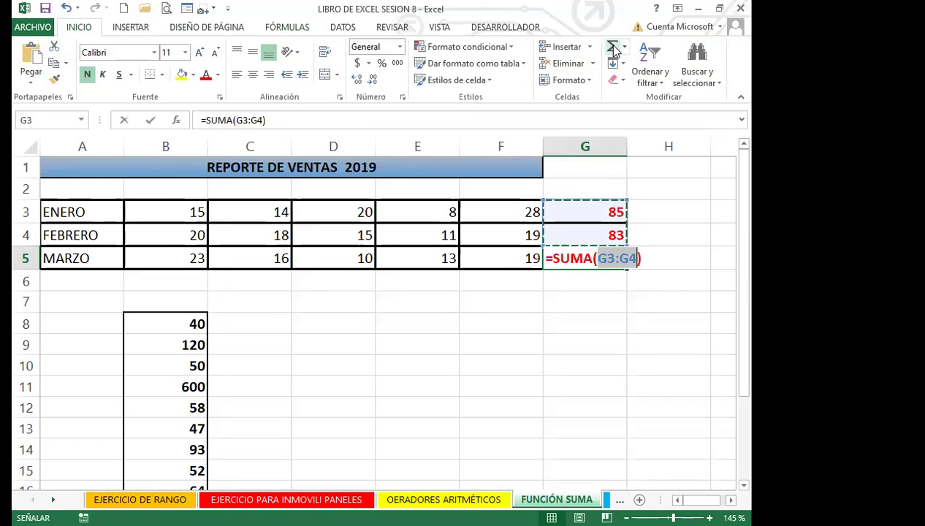
pyautogui.click(169, 258)
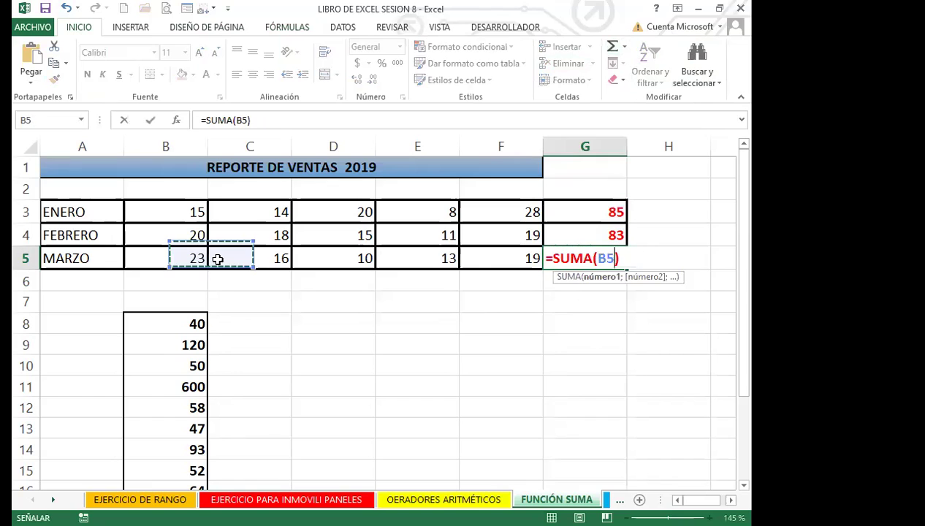
pyautogui.moveTo(473, 264); pyautogui.dragTo(474, 265)
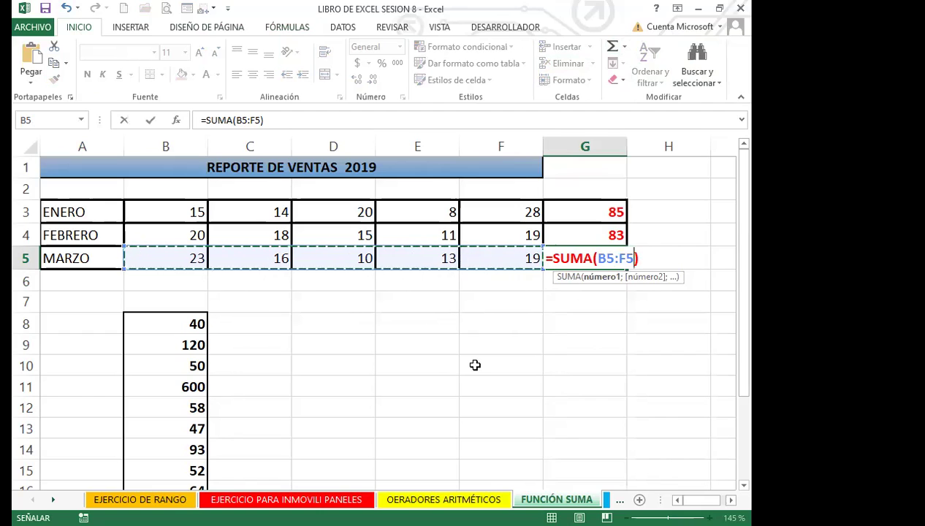
pyautogui.press('Return')
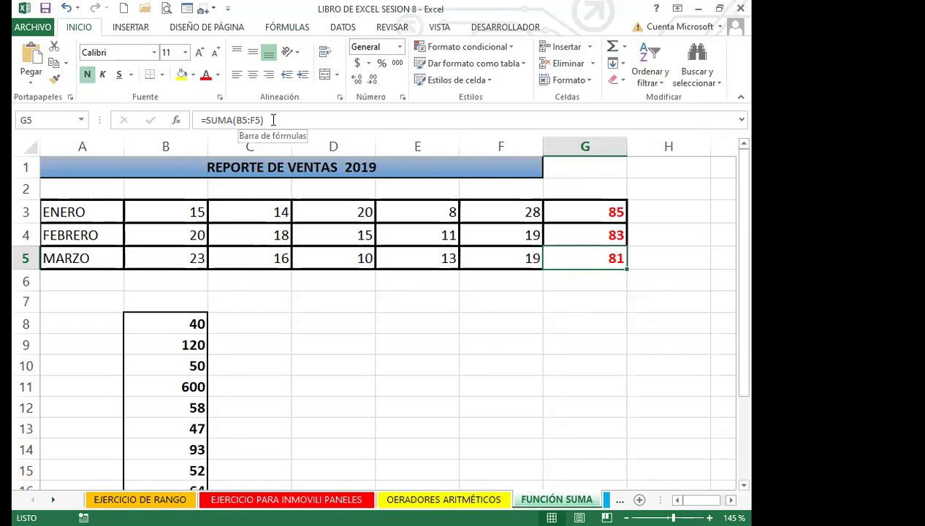
# Compare the SUMA formulas in the total cells G3, G4 and G5
pyautogui.click(593, 215)
pyautogui.click(597, 234)
pyautogui.click(593, 256)
pyautogui.click(578, 215)
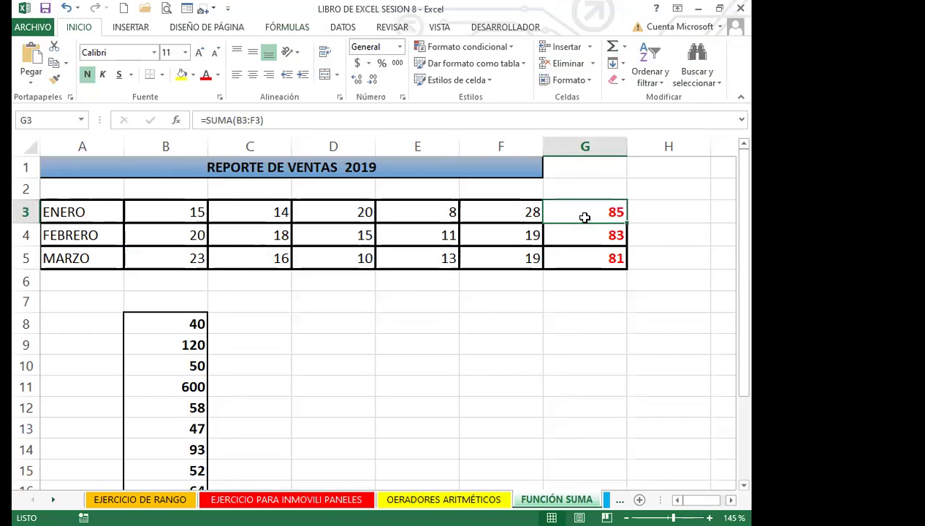
pyautogui.click(578, 234)
pyautogui.click(588, 258)
pyautogui.click(582, 215)
pyautogui.click(585, 234)
pyautogui.click(588, 258)
pyautogui.click(572, 215)
pyautogui.click(575, 232)
pyautogui.click(577, 255)
pyautogui.click(572, 215)
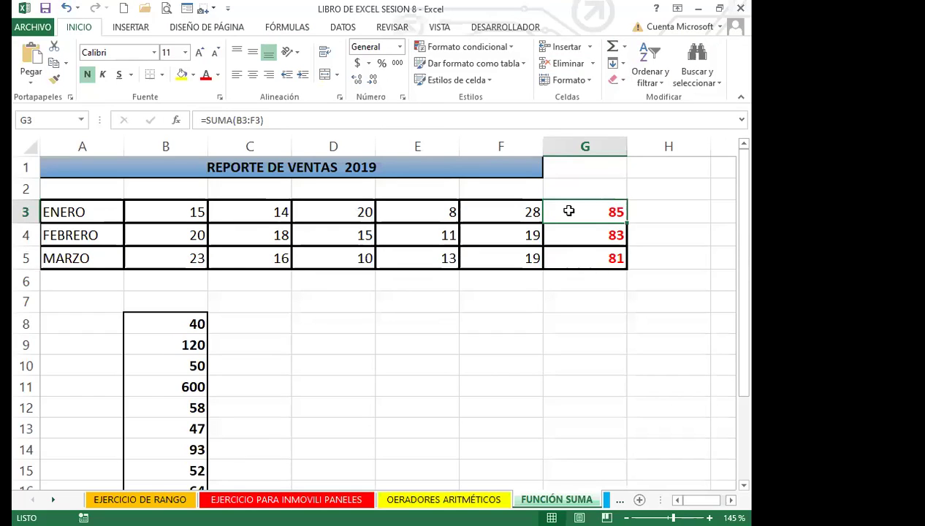
pyautogui.click(564, 234)
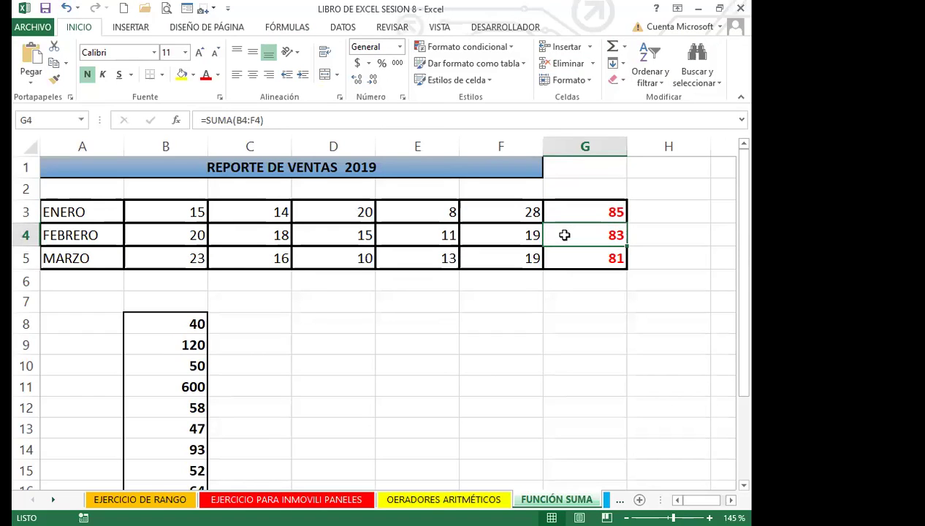
pyautogui.click(572, 259)
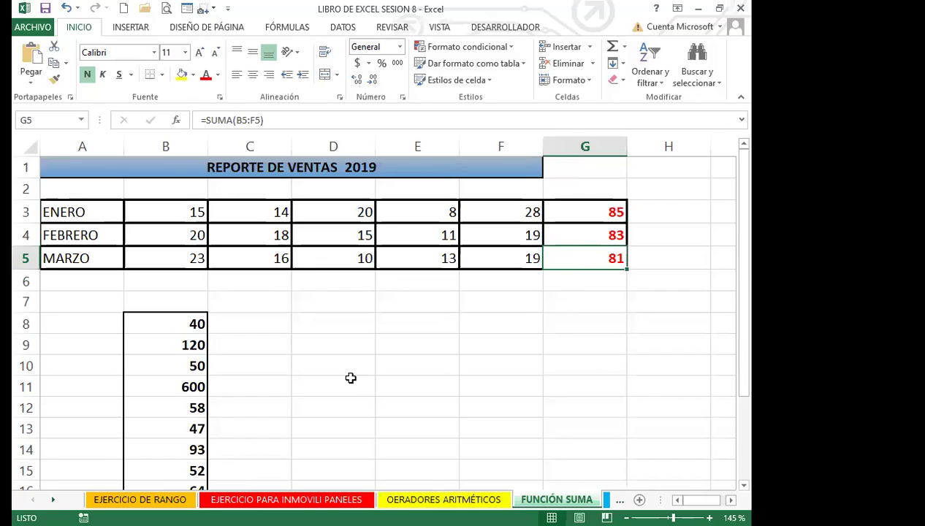
# Total the number column B8:B16 in the TOTAL cell B17 with AutoSum, and check its formula
pyautogui.click(296, 380)
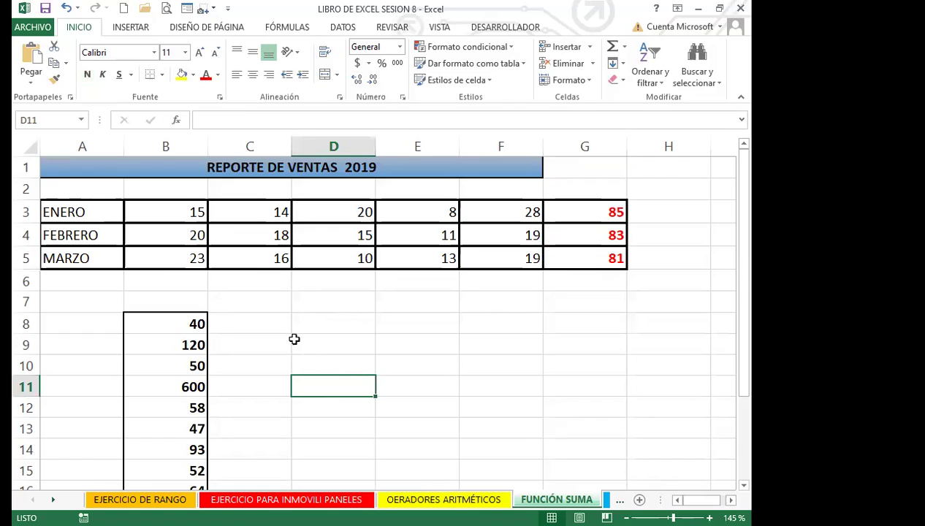
pyautogui.scroll(-2, 322, 409)
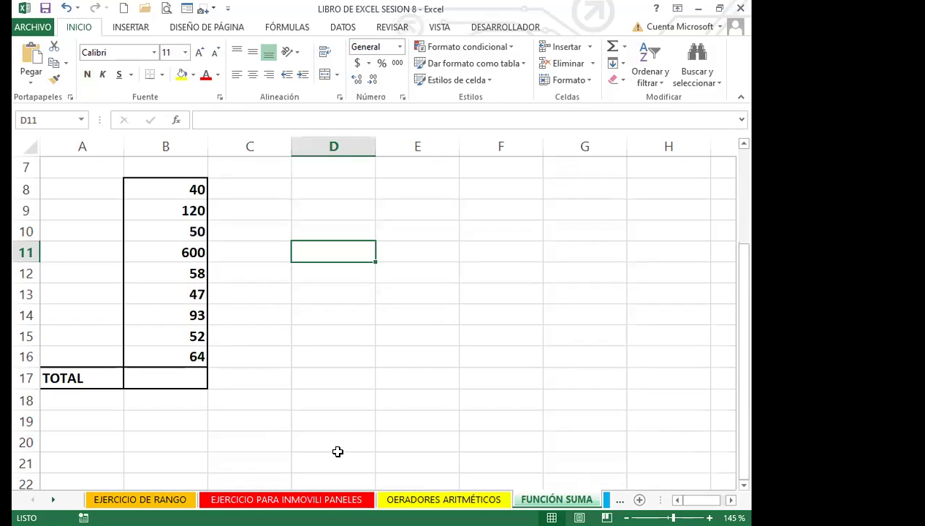
pyautogui.click(157, 378)
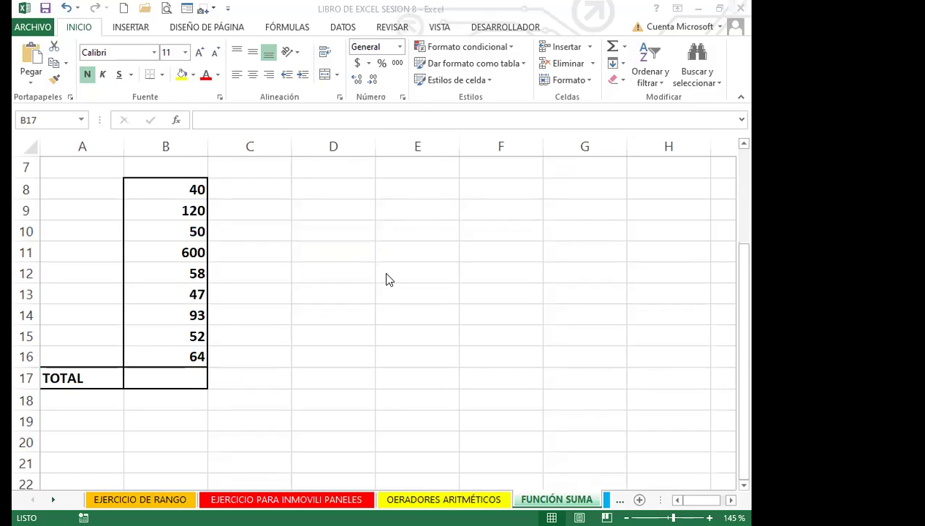
pyautogui.click(613, 47)
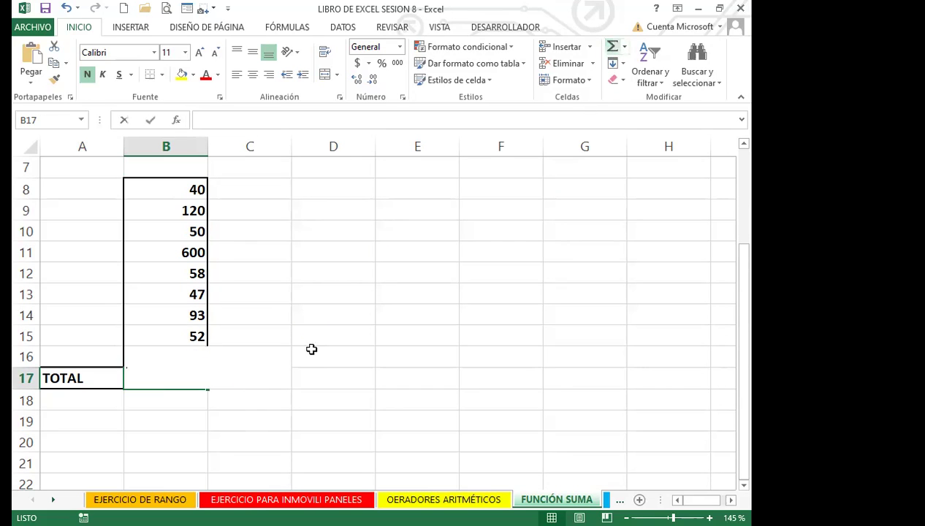
pyautogui.press('Return')
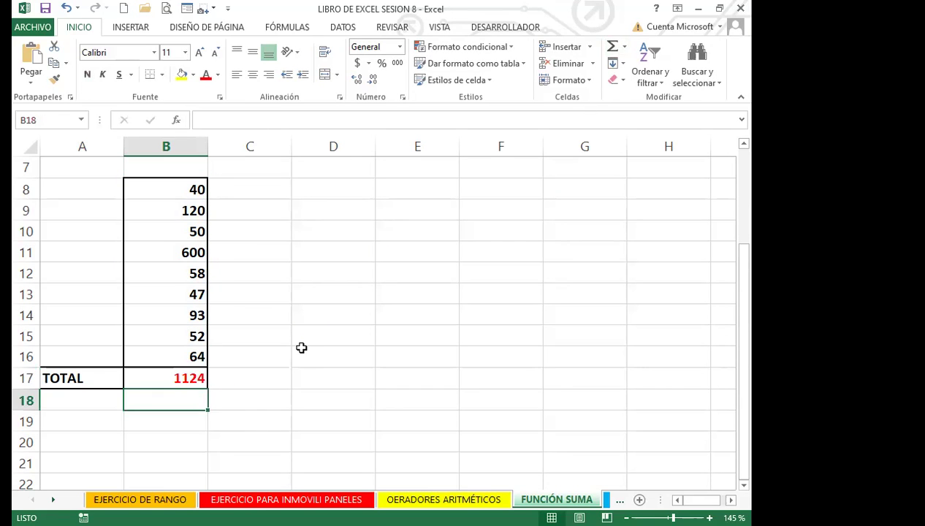
pyautogui.click(152, 376)
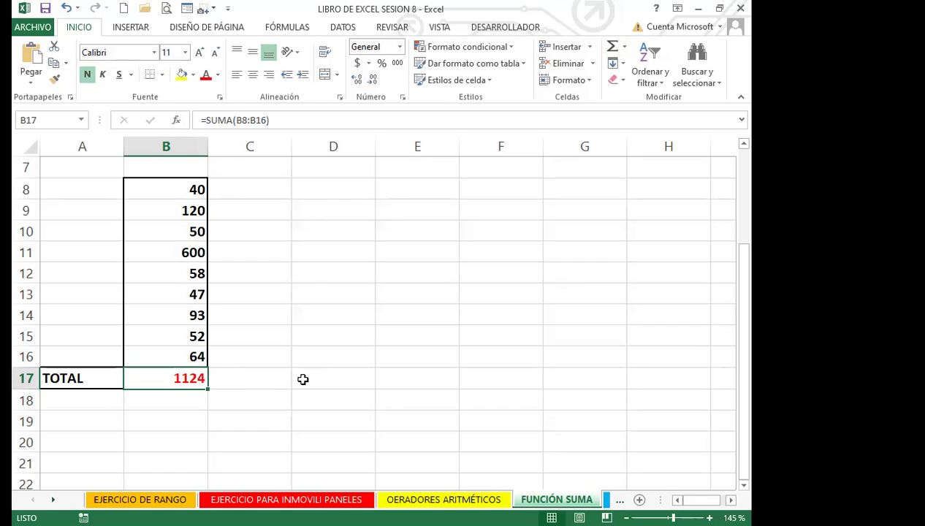
# Start a formula in B18 and choose SUMA from the Matemáticas y trigonométricas functions in the function assistant
pyautogui.click(176, 405)
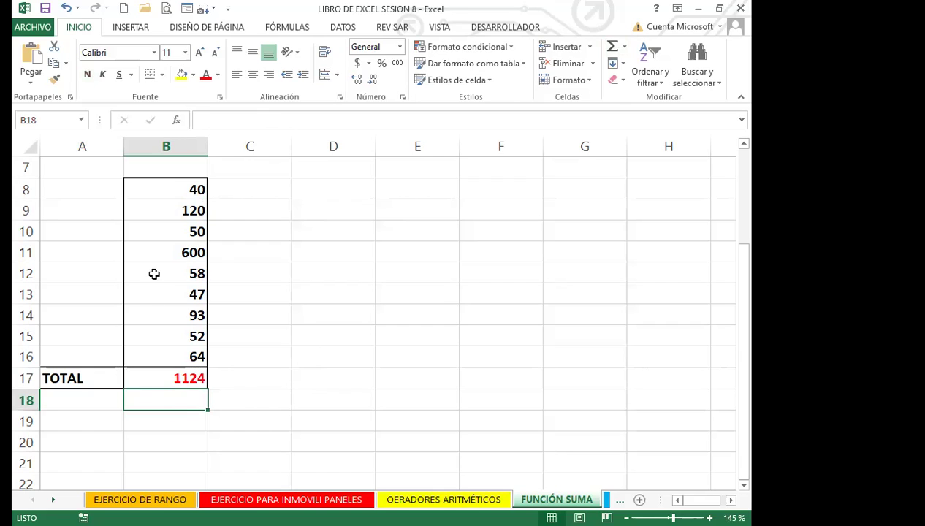
pyautogui.write('=')
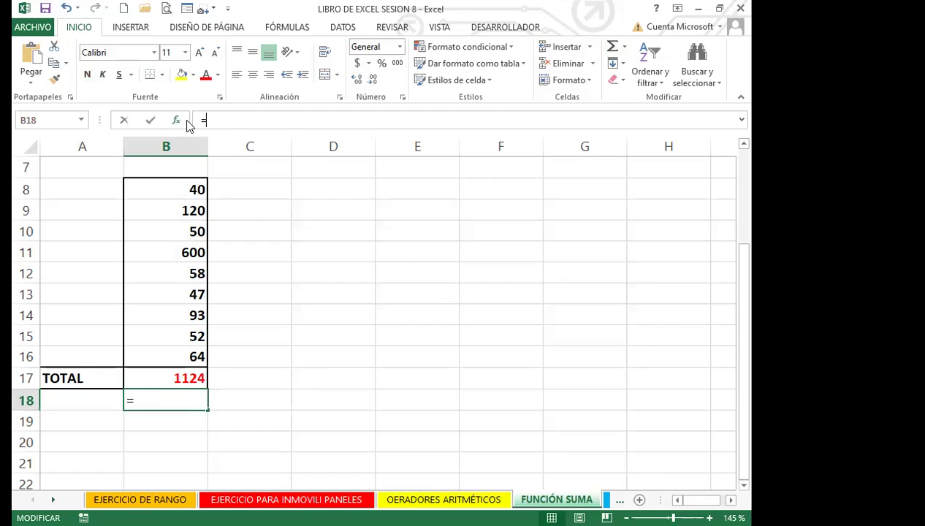
pyautogui.click(178, 120)
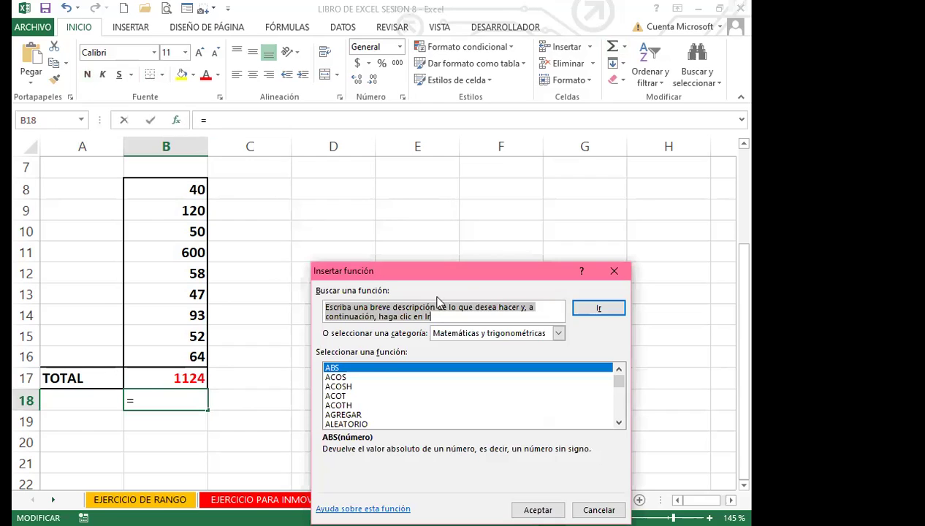
pyautogui.click(342, 395)
pyautogui.press('s')
pyautogui.press('u')
pyautogui.press('m')
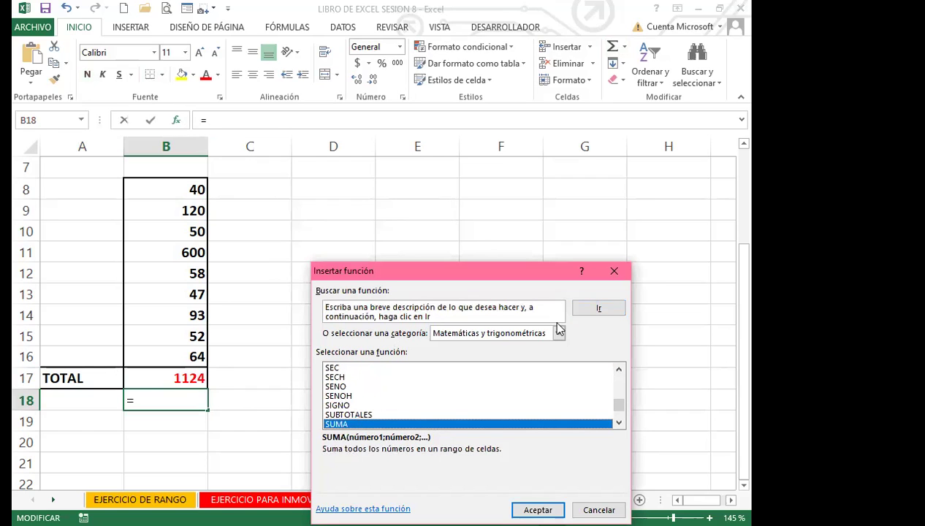
pyautogui.click(543, 431)
pyautogui.press('Return')
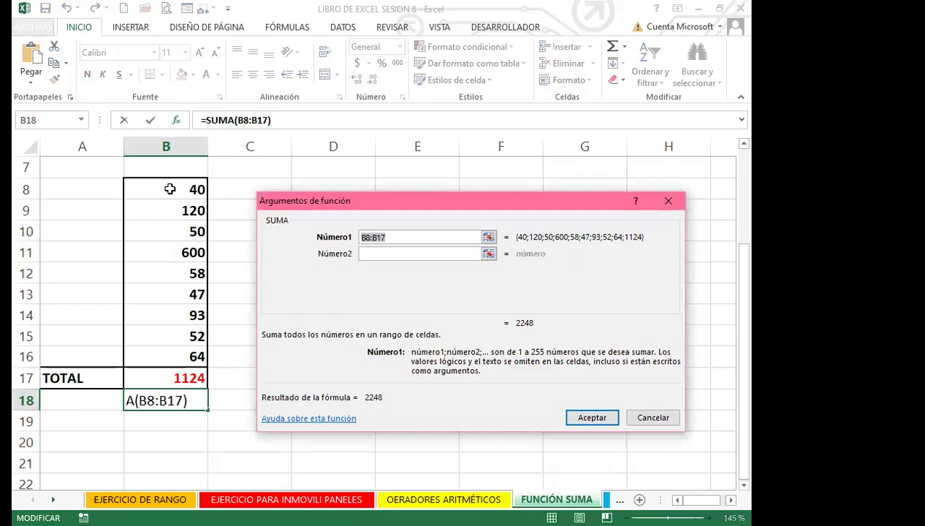
# Set the first SUMA argument to B8:B16, accept the function, and review the formula in B18
pyautogui.click(169, 189)
pyautogui.moveTo(169, 190); pyautogui.dragTo(172, 356)
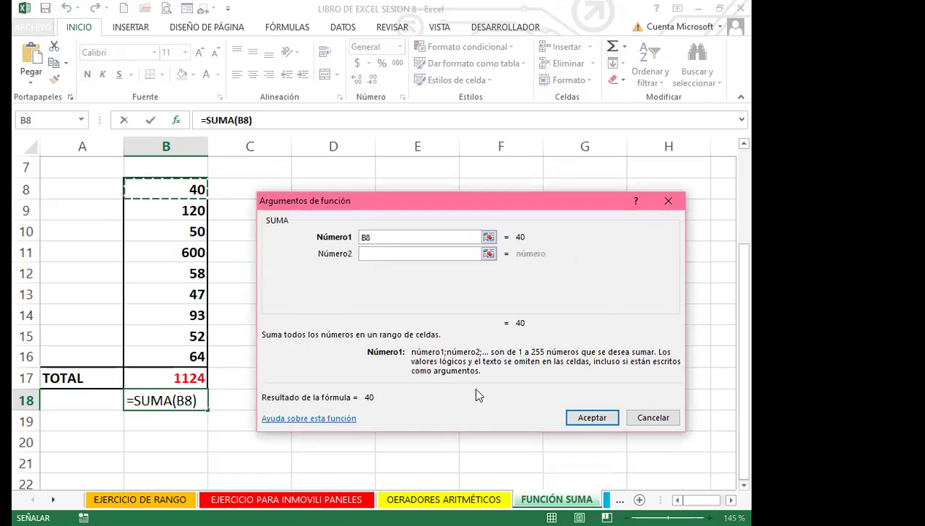
pyautogui.click(591, 418)
pyautogui.click(286, 355)
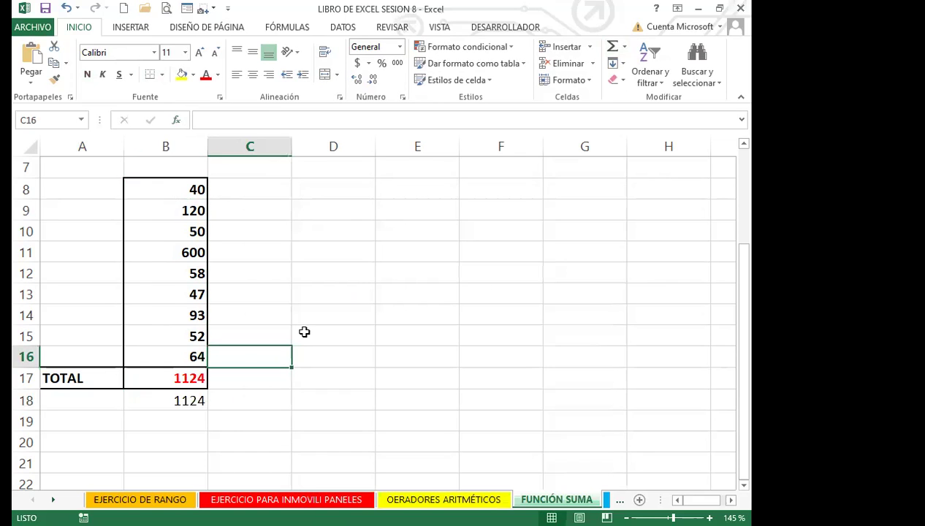
pyautogui.click(180, 401)
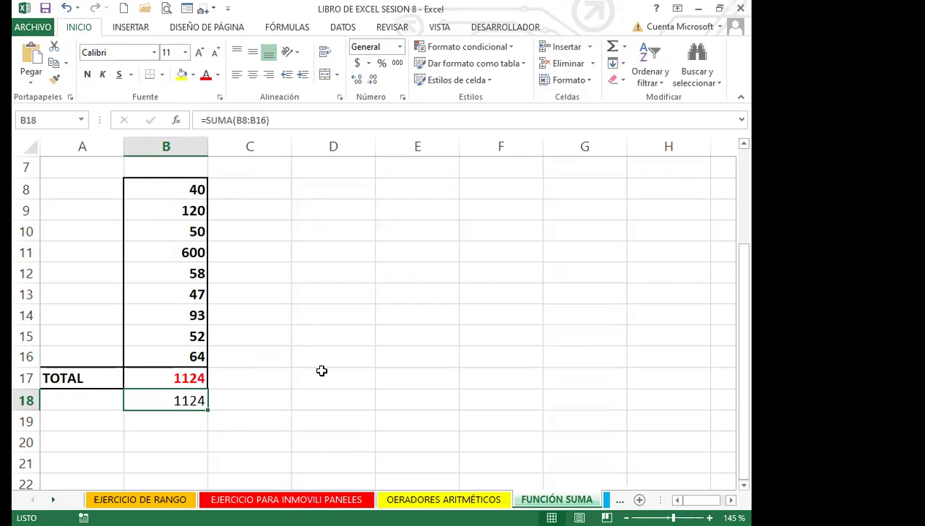
pyautogui.click(238, 393)
pyautogui.click(179, 394)
pyautogui.click(242, 370)
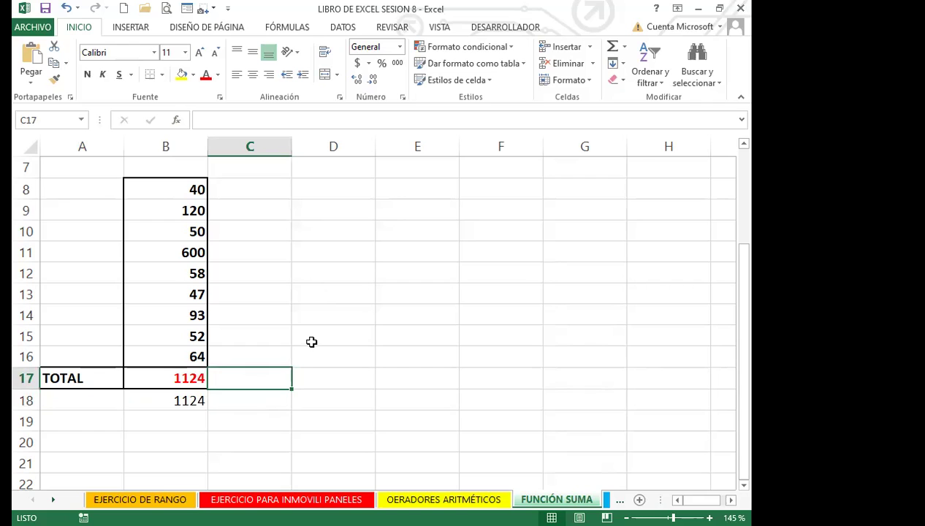
pyautogui.scroll(2, 311, 342)
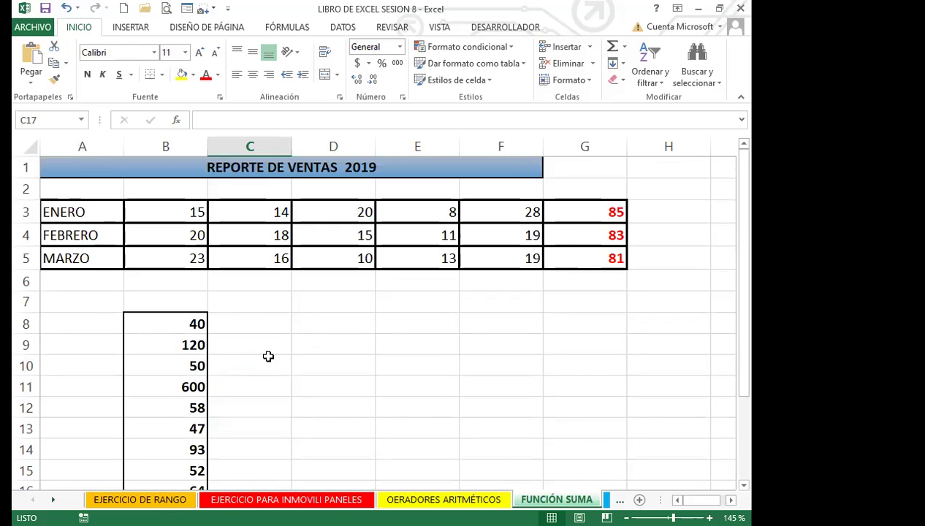
pyautogui.scroll(-2, 307, 358)
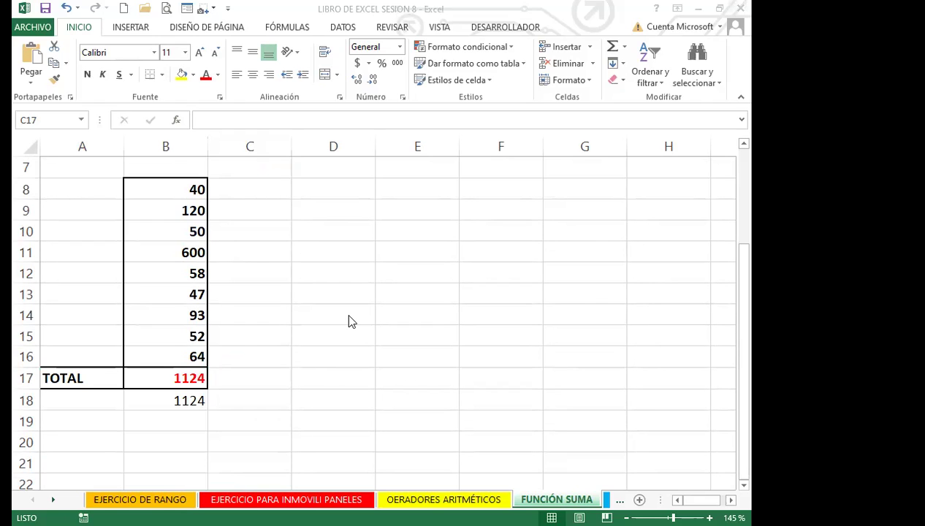
pyautogui.scroll(-1, 314, 368)
pyautogui.scroll(-4, 324, 369)
pyautogui.scroll(7, 316, 365)
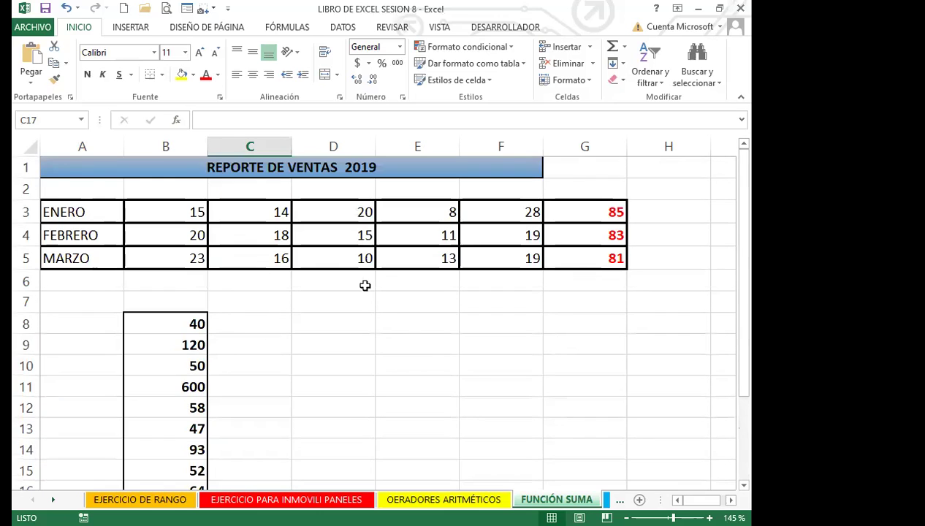
pyautogui.click(341, 350)
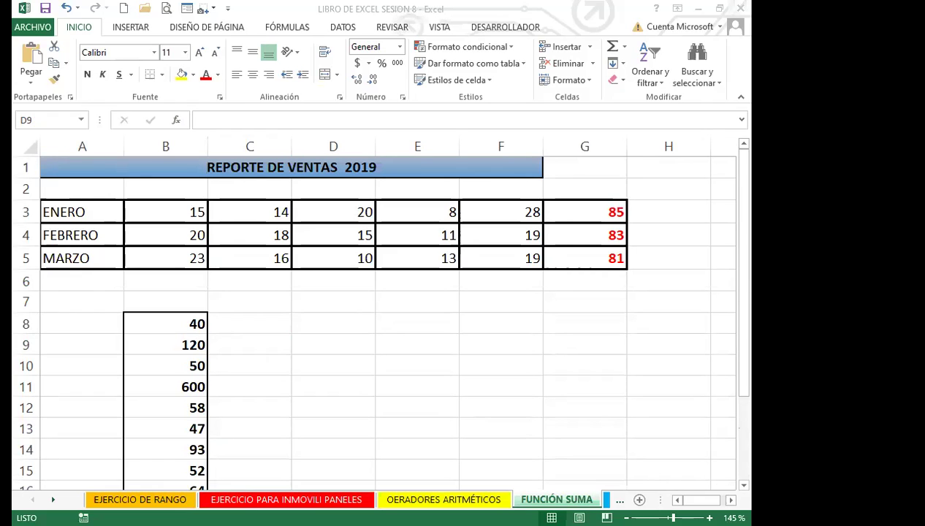
# Open the FUNCIONES sheet and look over the SUMA column down to its TOTAL row
pyautogui.click(607, 499)
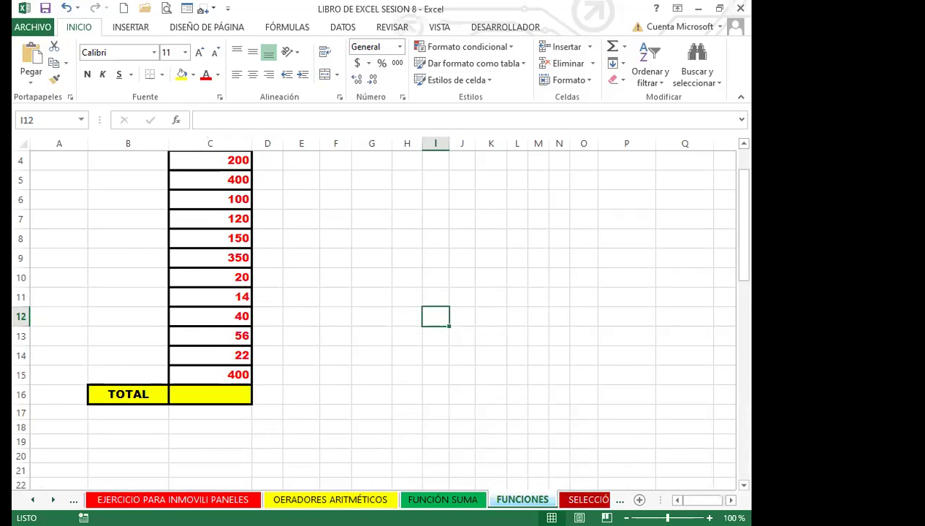
pyautogui.scroll(1, 201, 194)
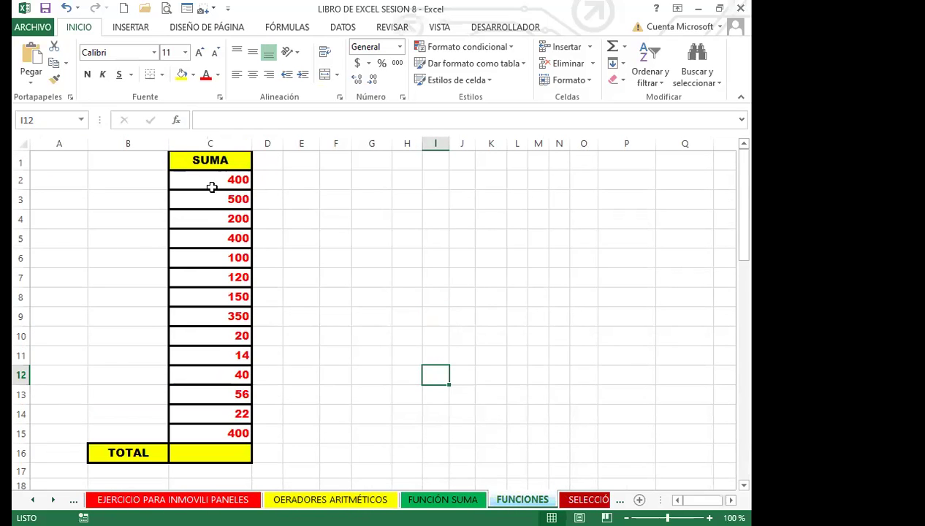
pyautogui.scroll(-1, 213, 377)
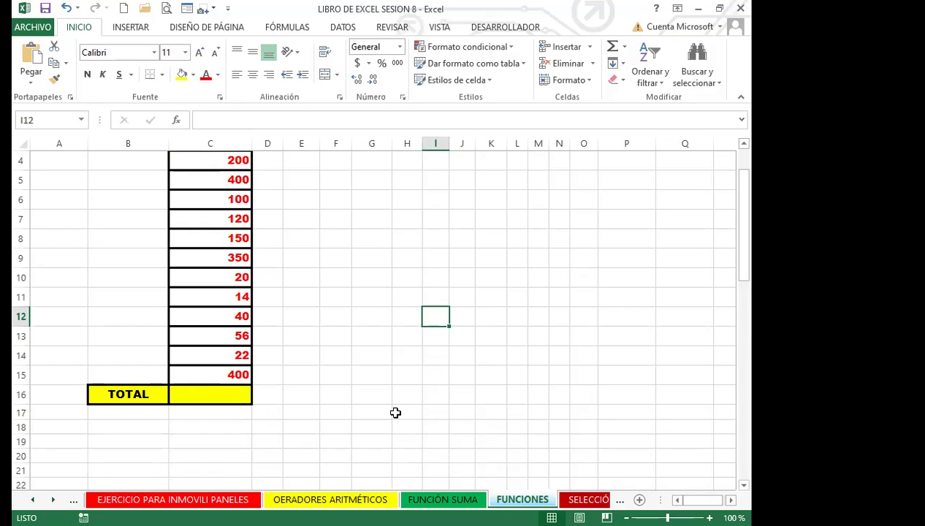
pyautogui.click(210, 392)
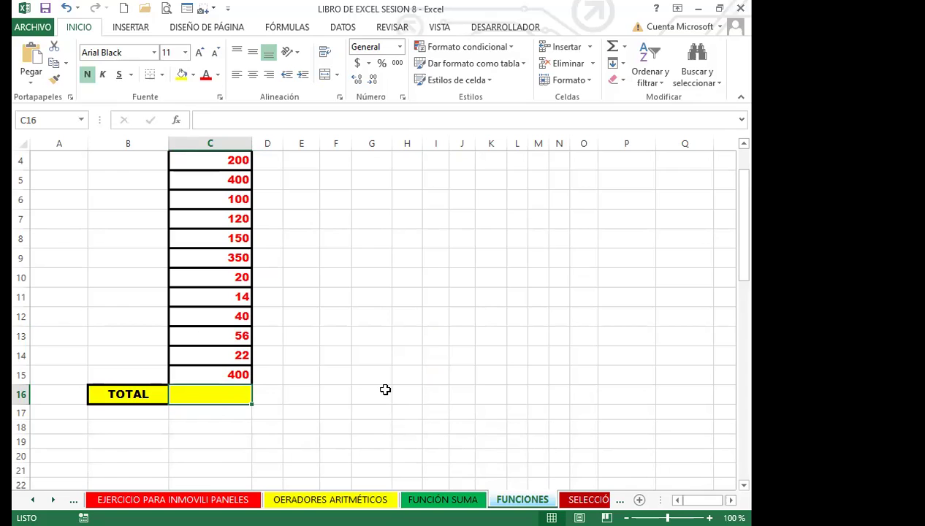
pyautogui.click(612, 49)
pyautogui.press('Escape')
pyautogui.click(278, 296)
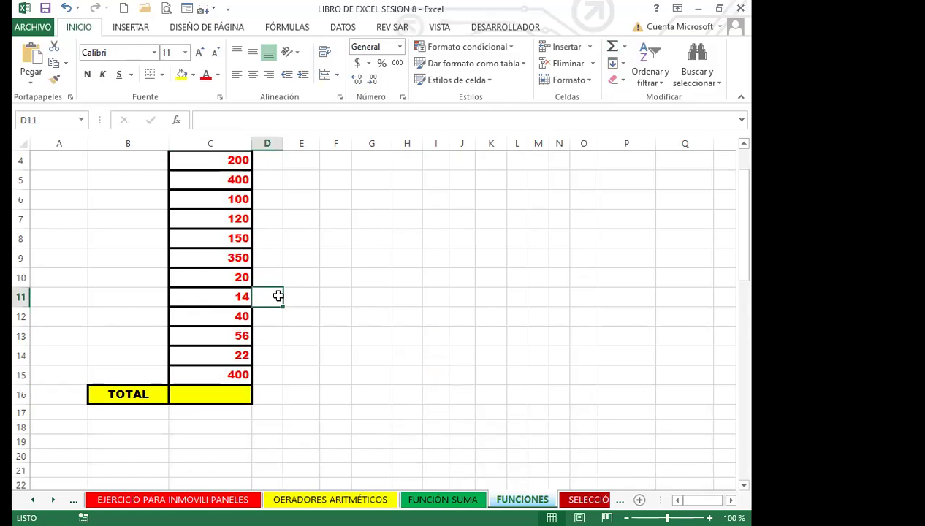
# Total the SUMA column C2:C15 in the TOTAL cell C16 with Autosuma, and check its formula
pyautogui.click(192, 393)
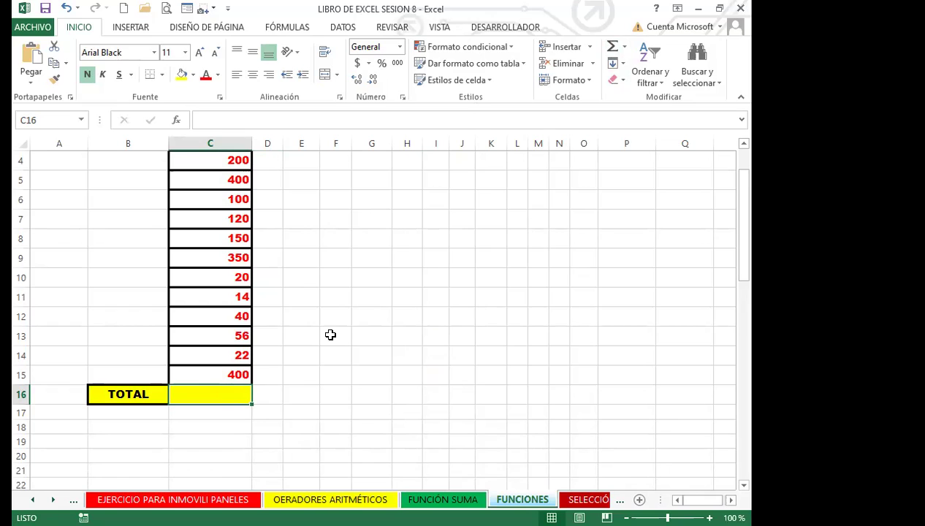
pyautogui.click(285, 28)
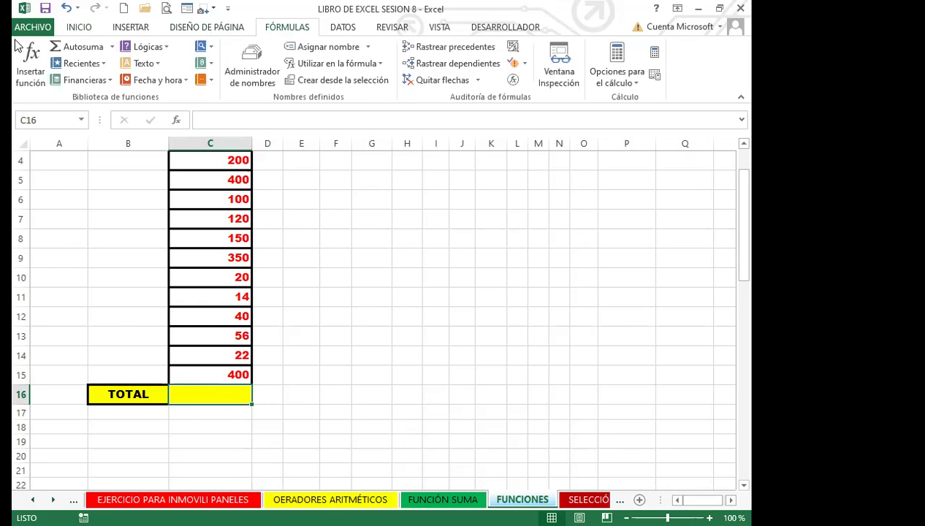
pyautogui.click(78, 48)
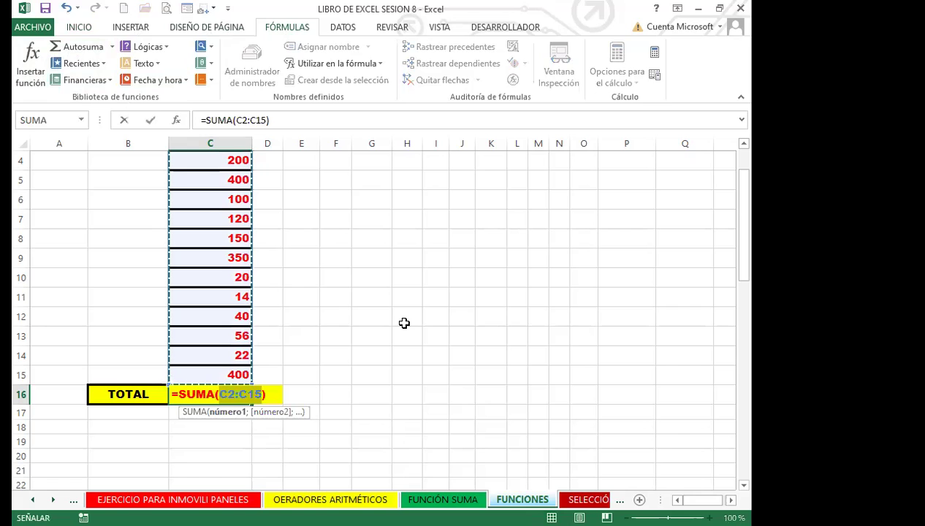
pyautogui.press('Return')
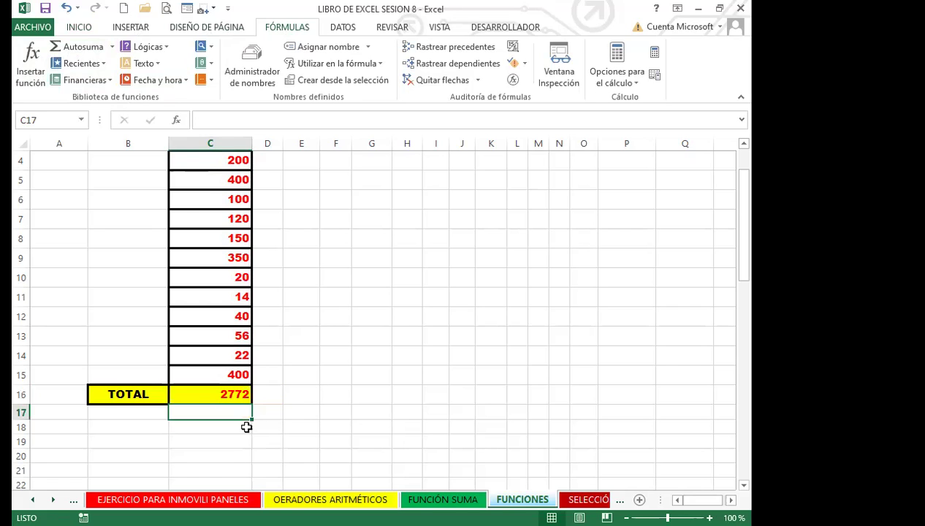
pyautogui.click(78, 28)
pyautogui.click(375, 347)
pyautogui.click(212, 397)
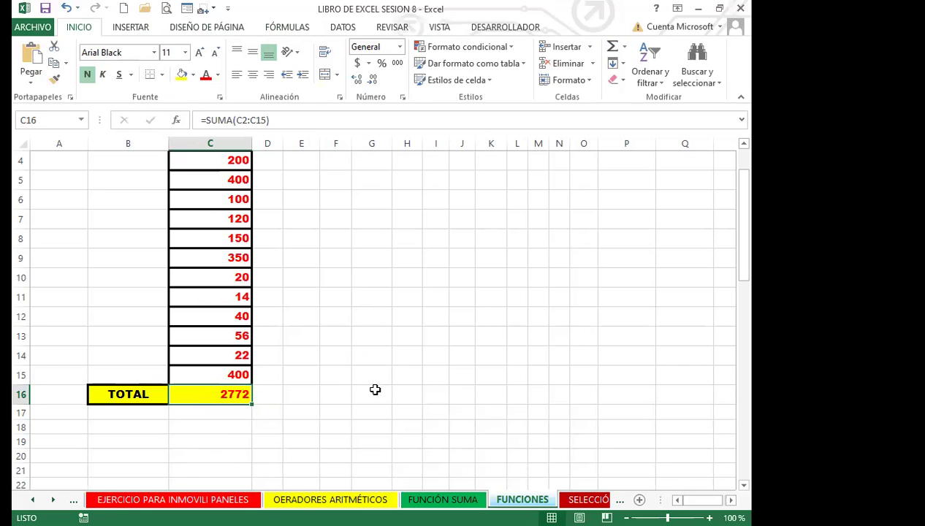
pyautogui.scroll(1, 314, 389)
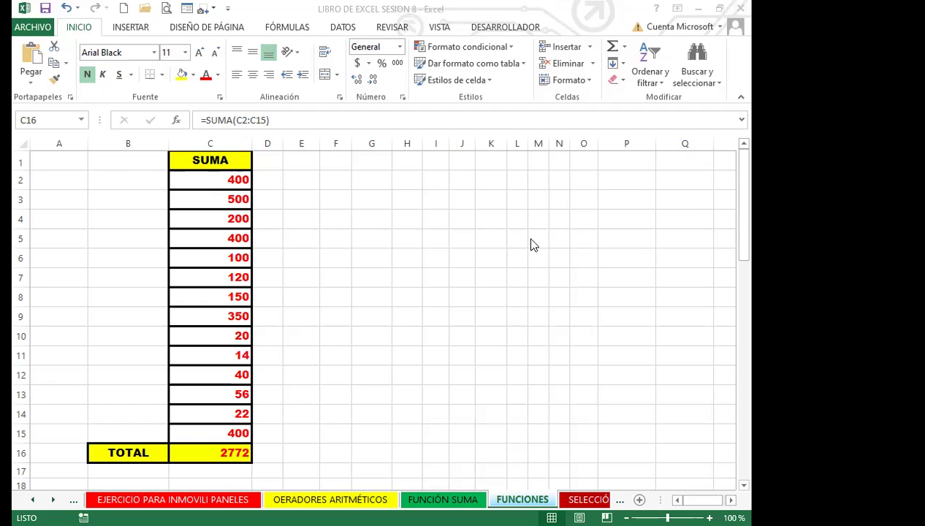
pyautogui.click(216, 453)
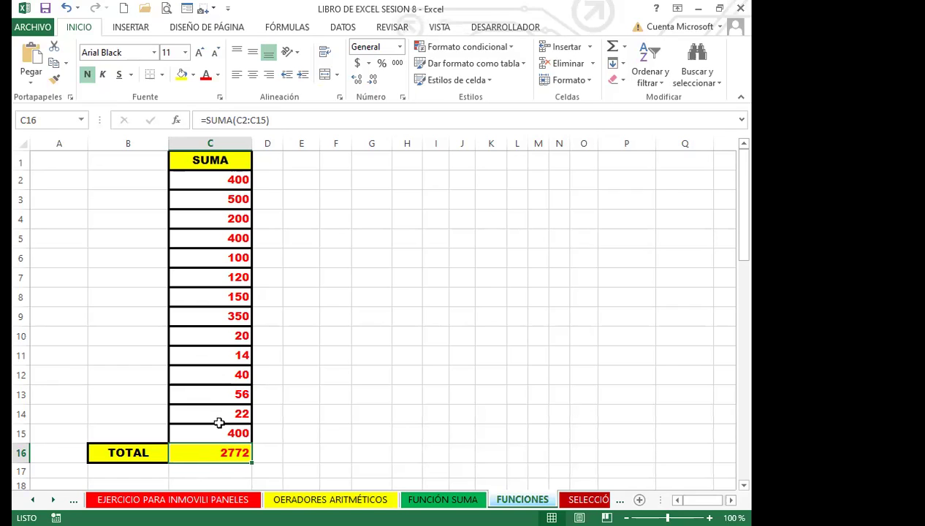
# Total the horizontal SUMA row B23:O23 in the yellow cell P23 with Autosuma, and check its formula
pyautogui.click(290, 428)
pyautogui.scroll(-2, 290, 427)
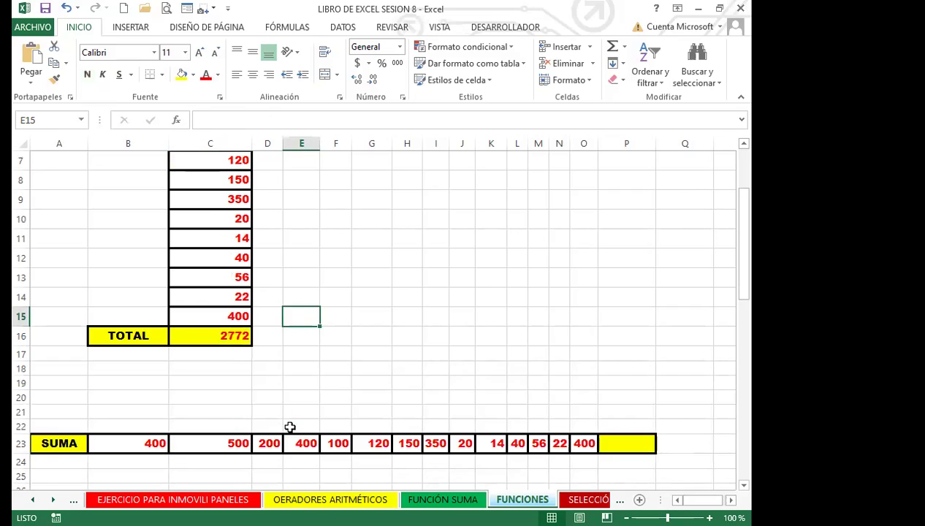
pyautogui.scroll(-2, 291, 427)
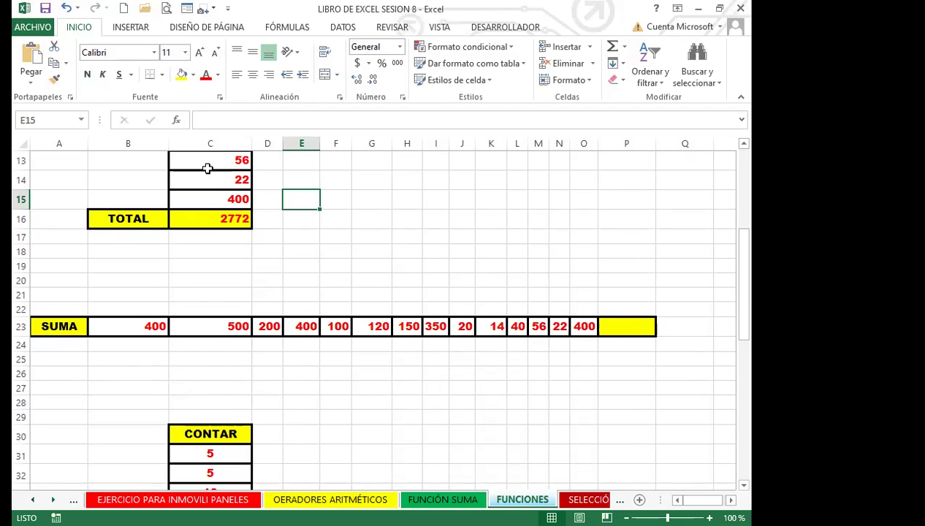
pyautogui.click(617, 332)
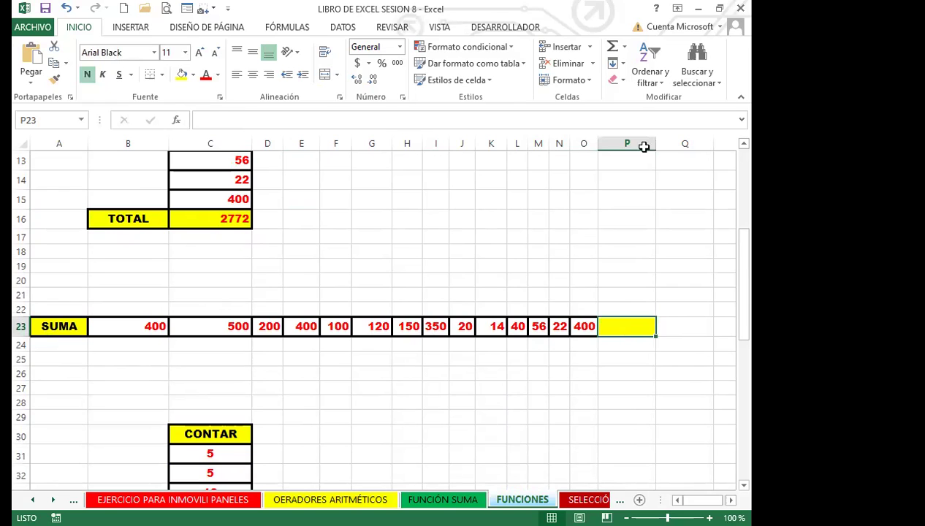
pyautogui.click(612, 45)
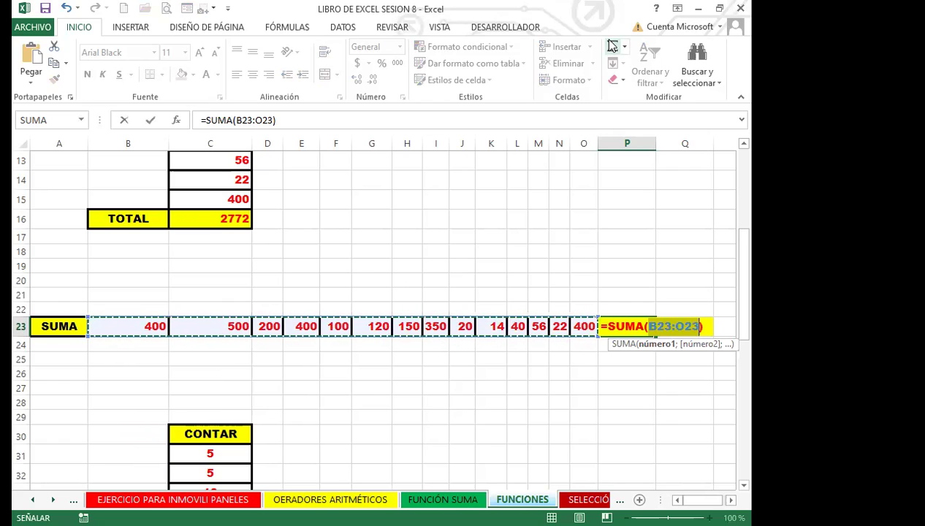
pyautogui.press('Return')
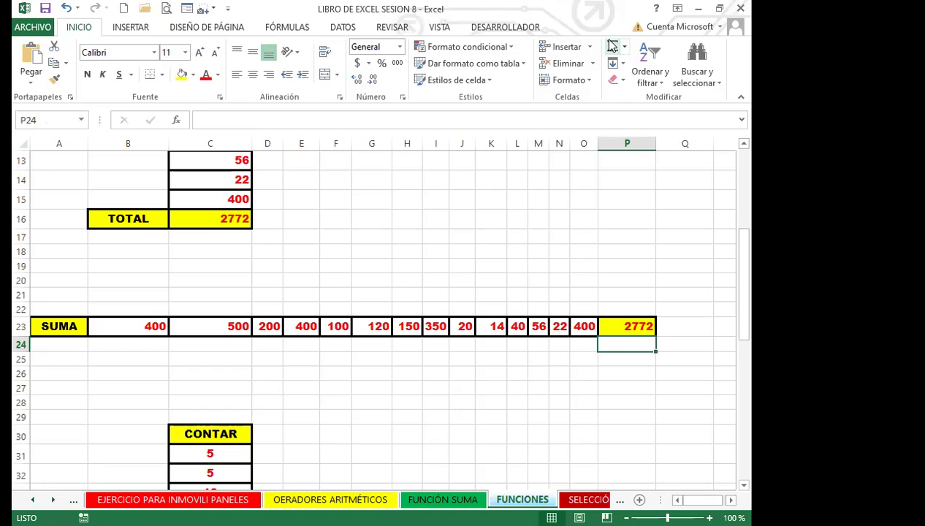
pyautogui.click(620, 323)
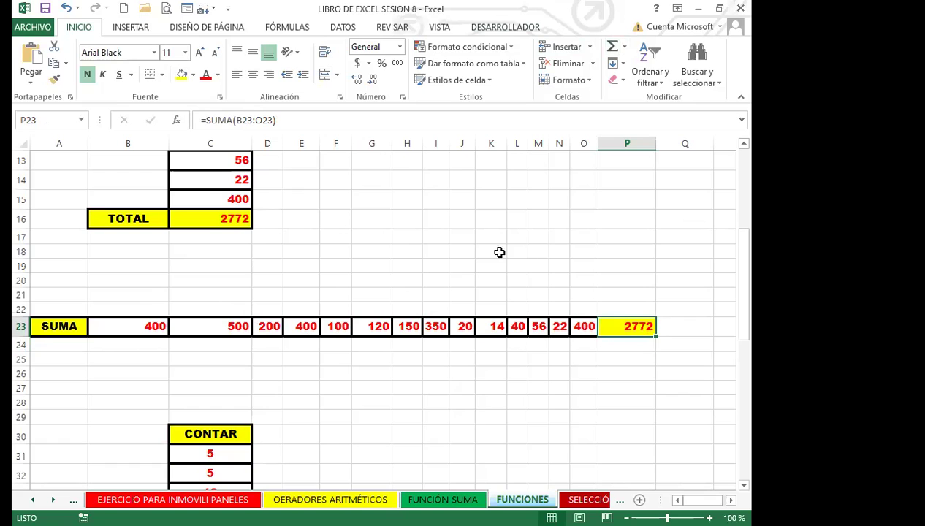
# Start a formula with the CONTAR function in the RESPUESTA cell C49 below the CONTAR column
pyautogui.scroll(-4, 267, 380)
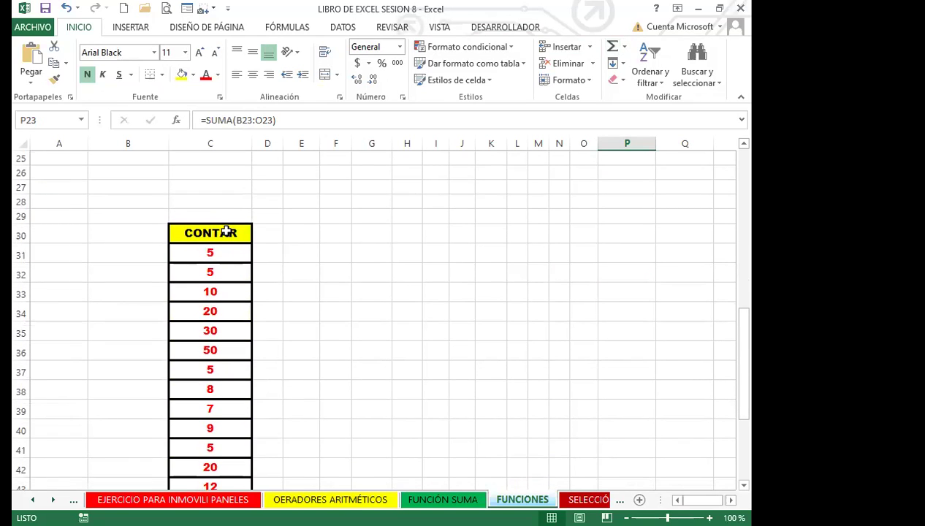
pyautogui.click(228, 231)
pyautogui.scroll(-2, 303, 368)
pyautogui.scroll(-2, 302, 369)
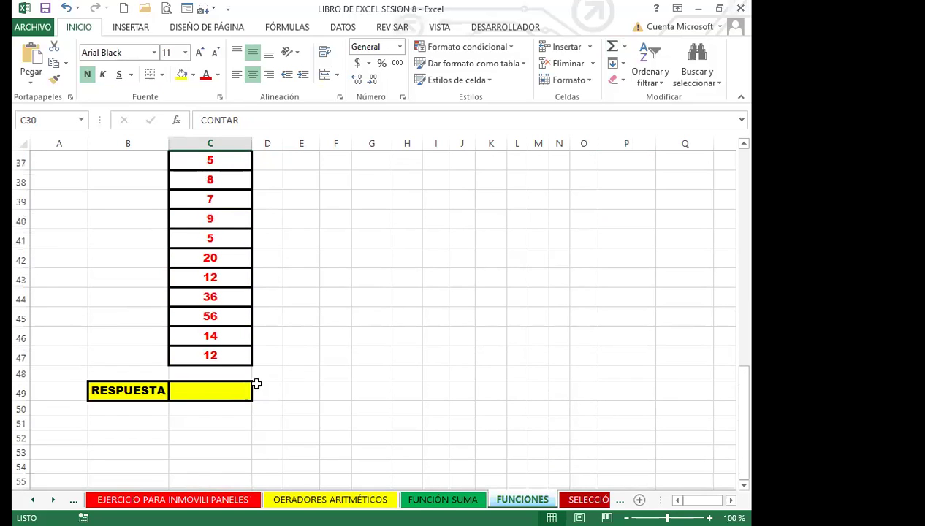
pyautogui.click(216, 391)
pyautogui.write('=C')
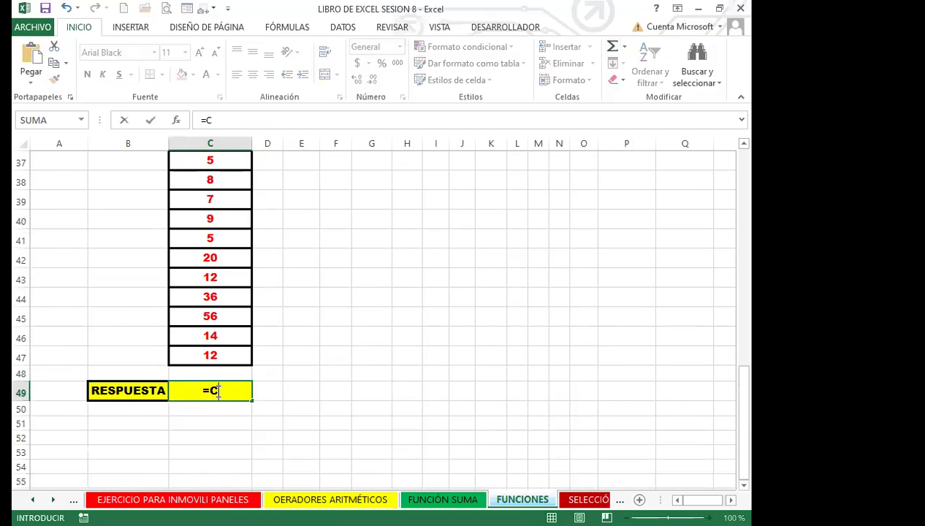
pyautogui.write('ON')
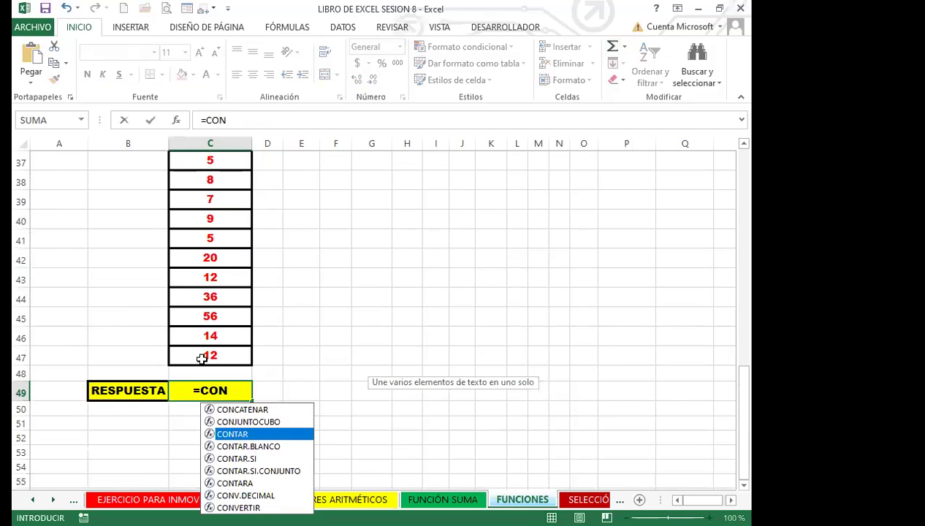
pyautogui.press('Tab')
# Give CONTAR the range C31:C47, enter the formula, and review it in C49
pyautogui.scroll(3, 200, 306)
pyautogui.click(212, 210)
pyautogui.moveTo(211, 210); pyautogui.dragTo(197, 454)
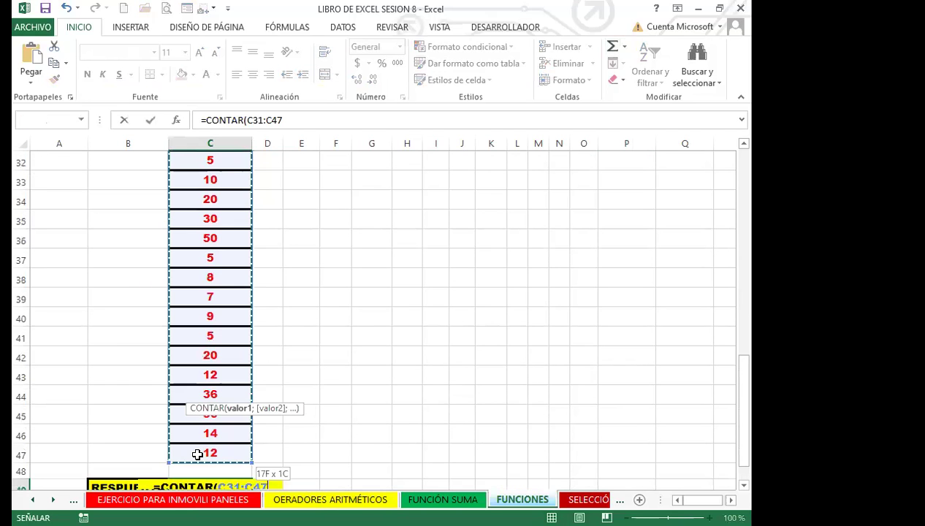
pyautogui.press('Return')
pyautogui.click(244, 392)
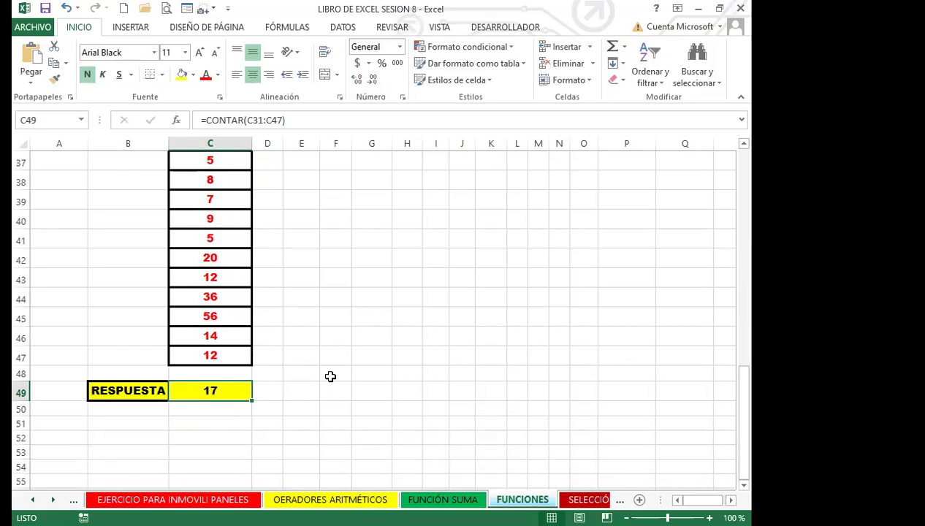
# Set the font colour of the numbering in B31:B47, beside the CONTAR column, to black
pyautogui.scroll(4, 68, 349)
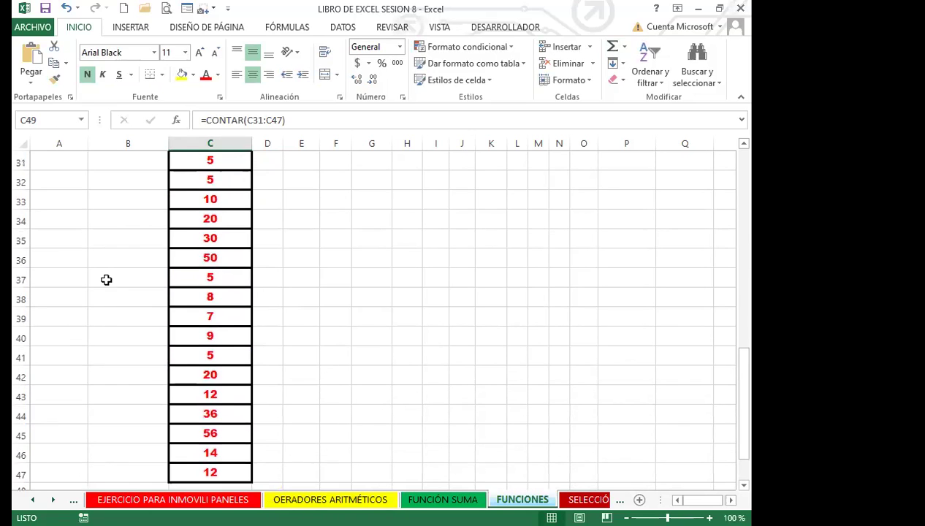
pyautogui.moveTo(133, 252); pyautogui.dragTo(134, 456)
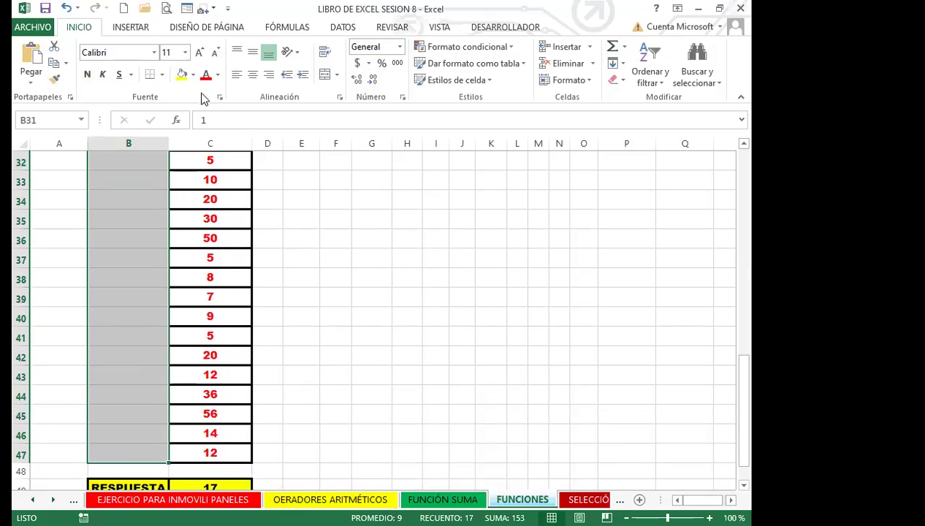
pyautogui.click(206, 76)
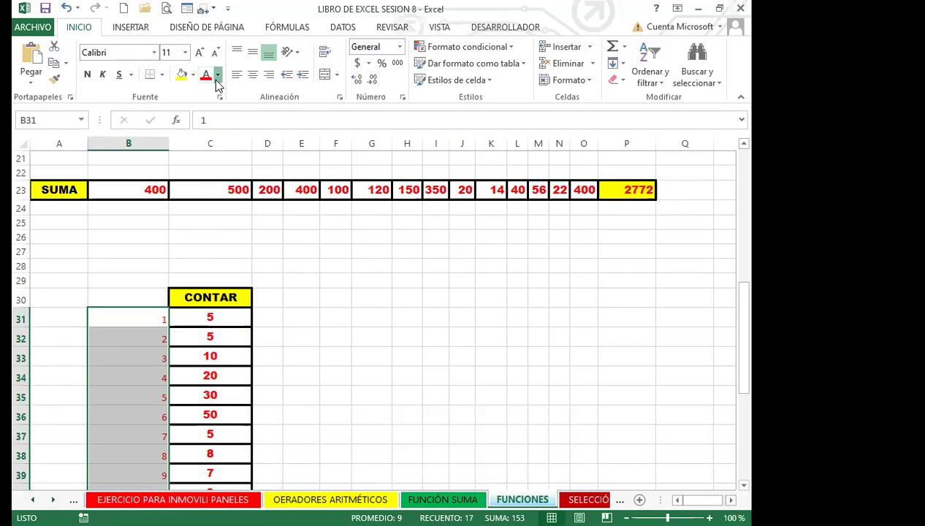
pyautogui.click(218, 75)
pyautogui.click(218, 124)
pyautogui.click(288, 380)
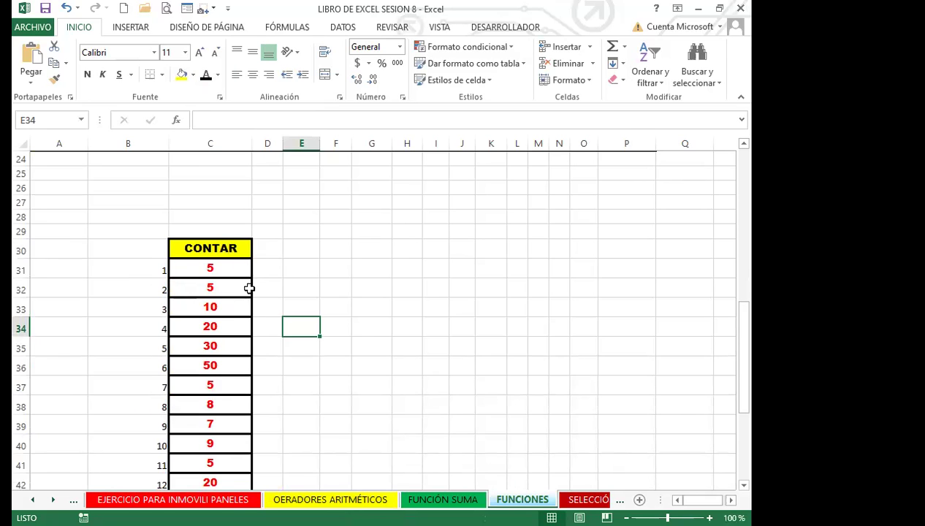
# Compare the numbering in column B, down to row 47, with the CONTAR result in C49
pyautogui.scroll(-2, 187, 274)
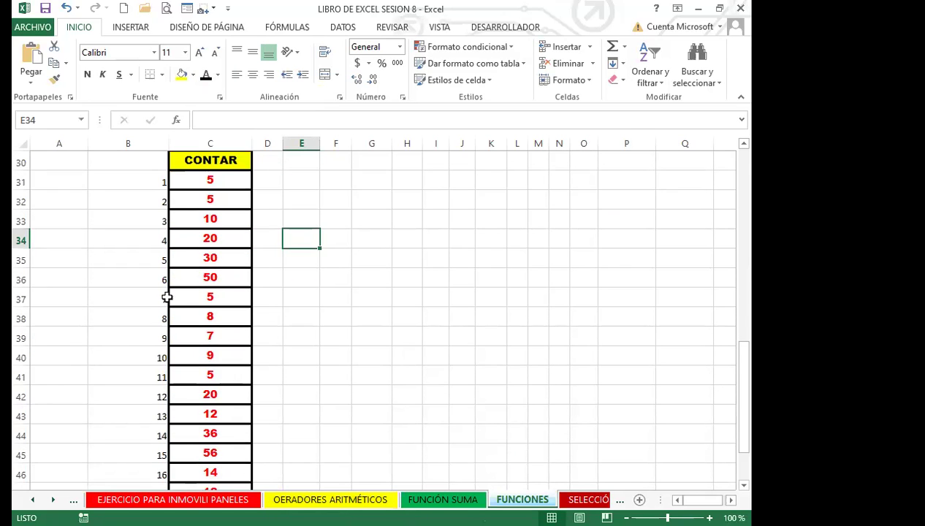
pyautogui.scroll(-2, 166, 402)
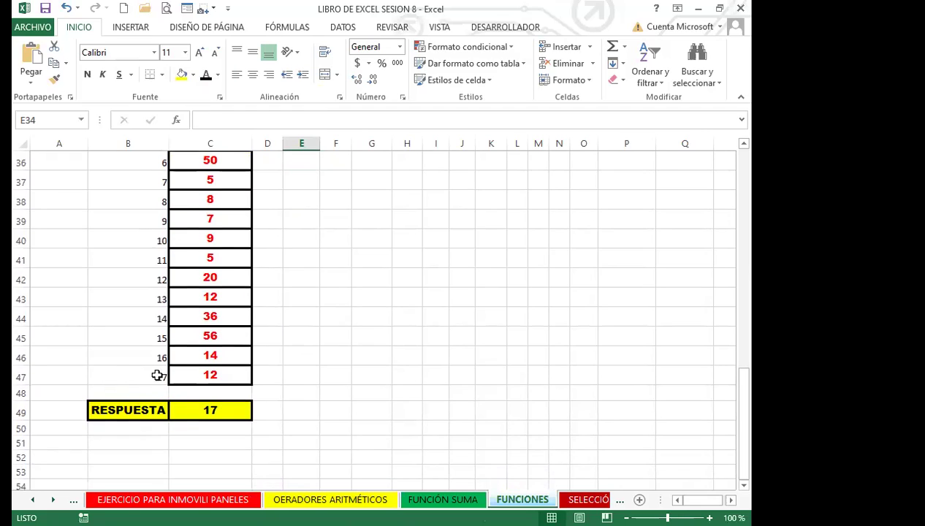
pyautogui.click(157, 374)
pyautogui.click(196, 375)
pyautogui.click(201, 410)
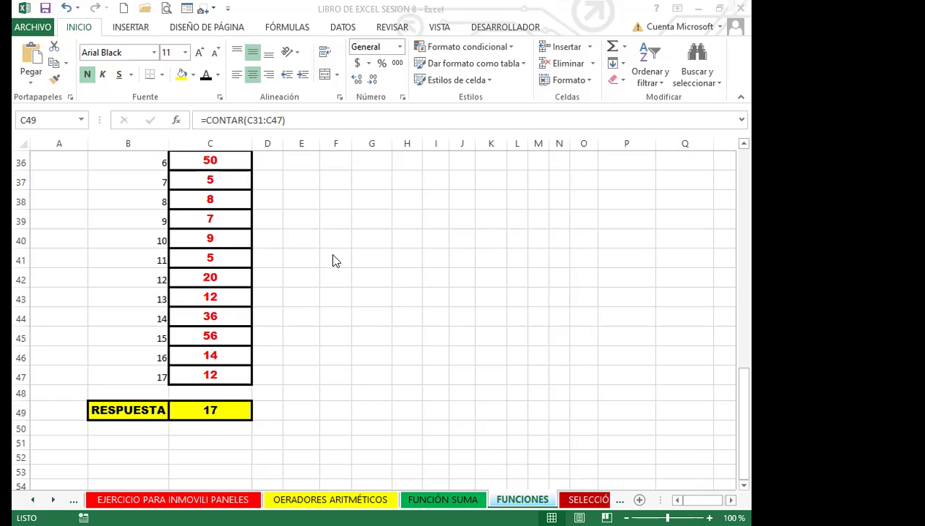
pyautogui.click(229, 410)
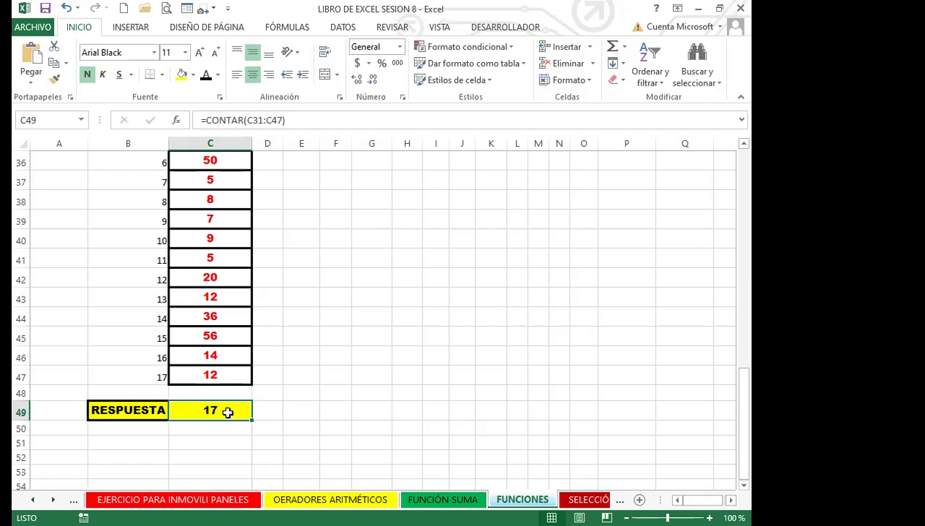
# Review the CONTAR heading in C30 and the SUMA formula in P23 on the FUNCIONES sheet
pyautogui.scroll(8, 228, 412)
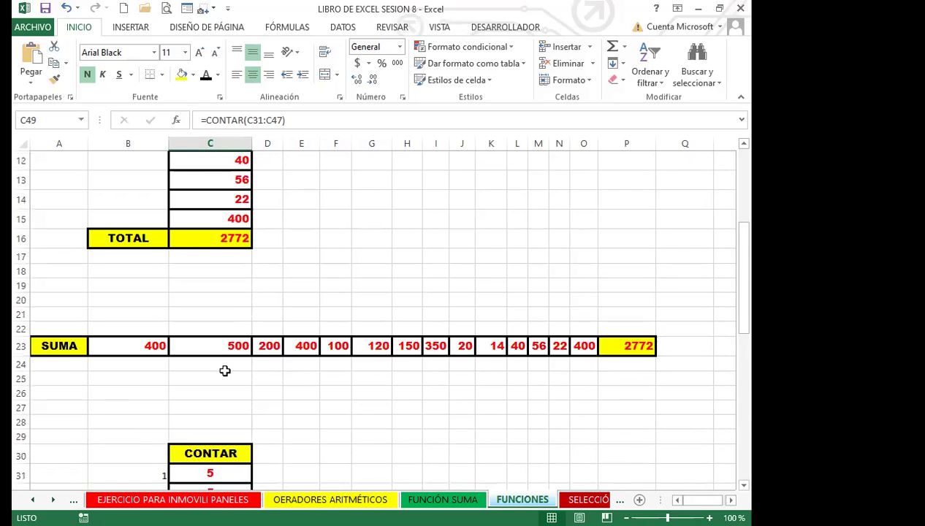
pyautogui.scroll(1, 223, 369)
pyautogui.scroll(-2, 221, 369)
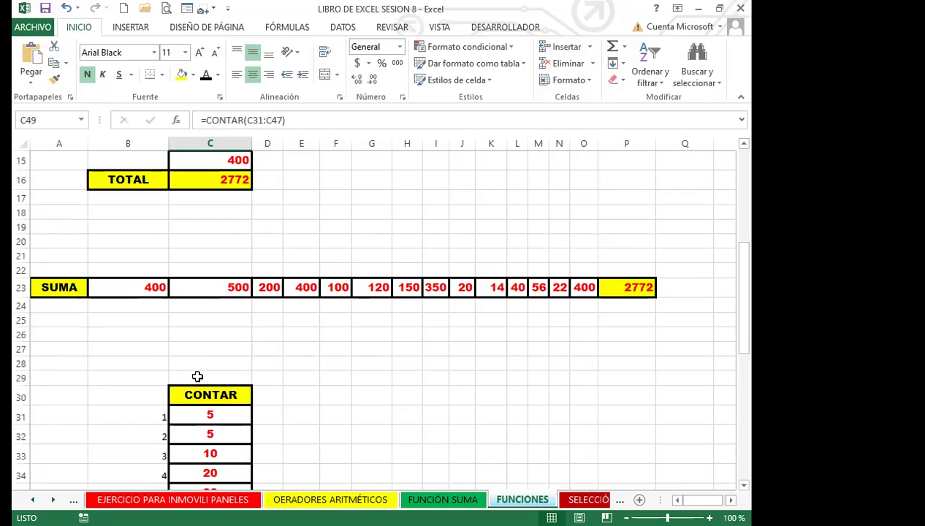
pyautogui.click(203, 392)
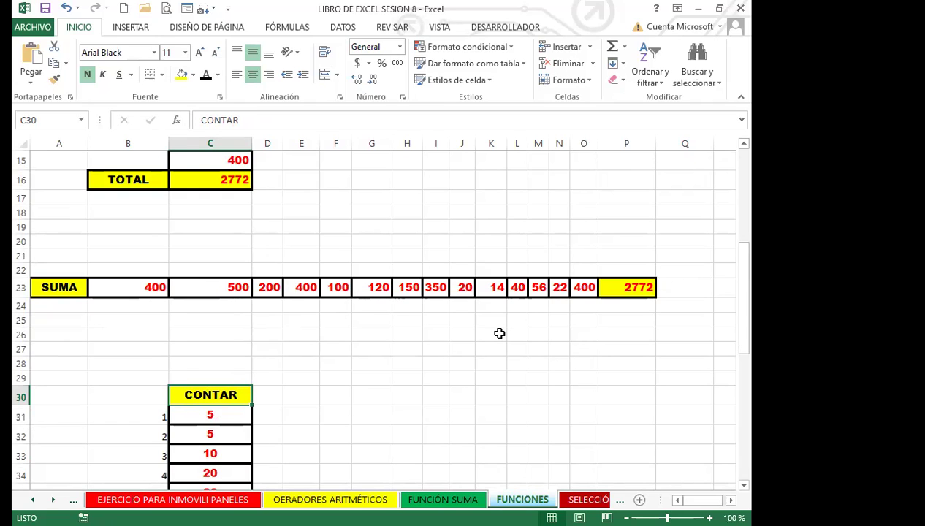
pyautogui.click(610, 286)
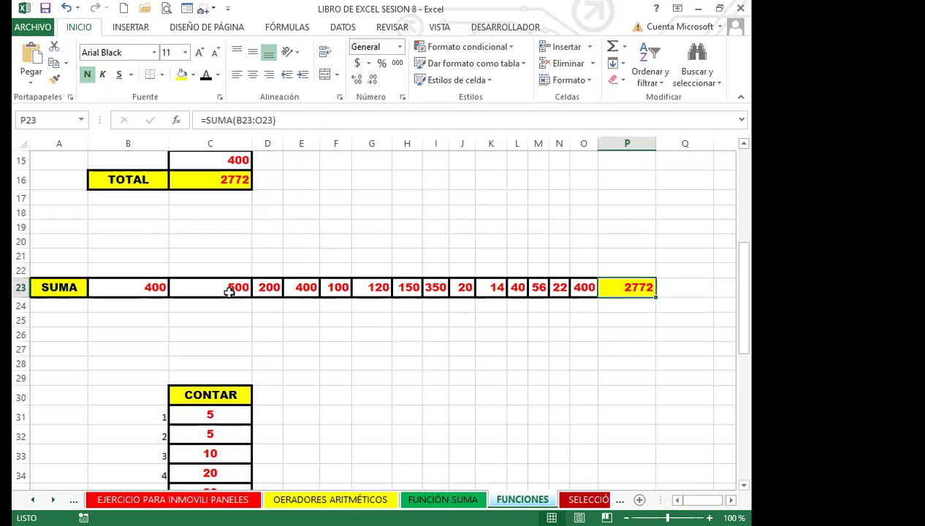
# Check the CONTAR values in C31:C47 against the RESPUESTA formula in C49
pyautogui.scroll(-1, 275, 376)
pyautogui.scroll(-4, 276, 376)
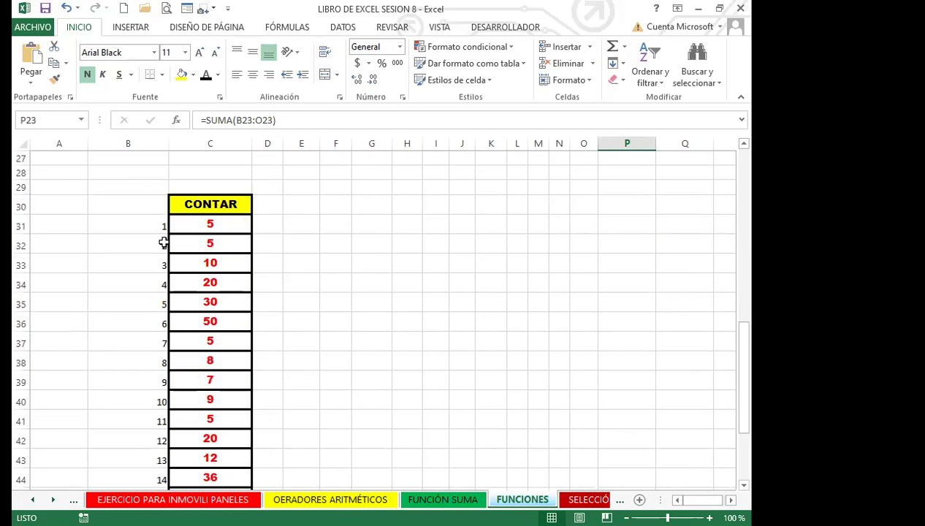
pyautogui.click(234, 223)
pyautogui.click(233, 243)
pyautogui.click(230, 263)
pyautogui.scroll(-4, 229, 351)
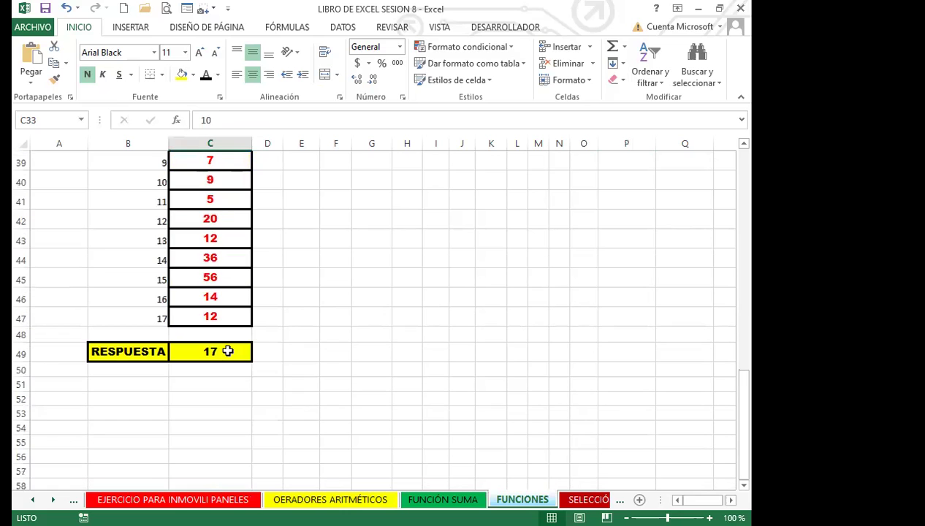
pyautogui.click(227, 350)
pyautogui.scroll(5, 221, 336)
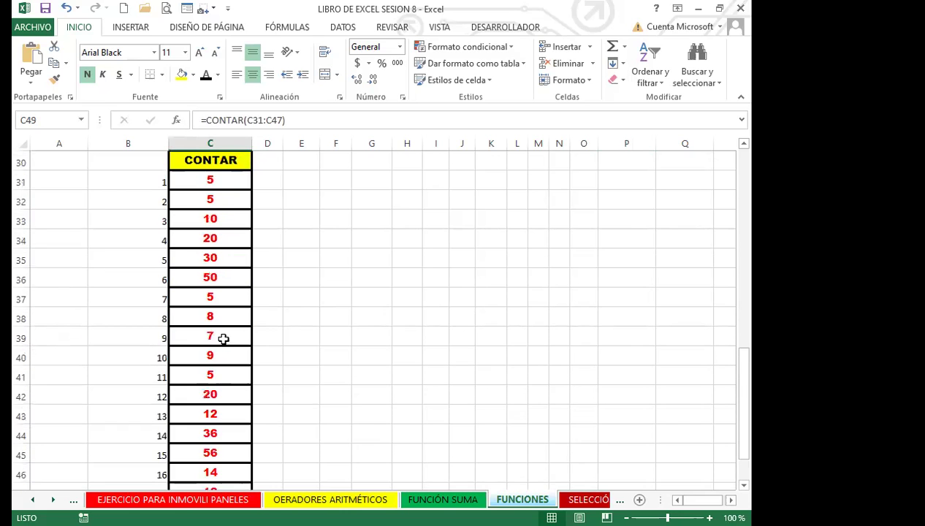
pyautogui.scroll(-3, 216, 303)
pyautogui.scroll(-2, 220, 322)
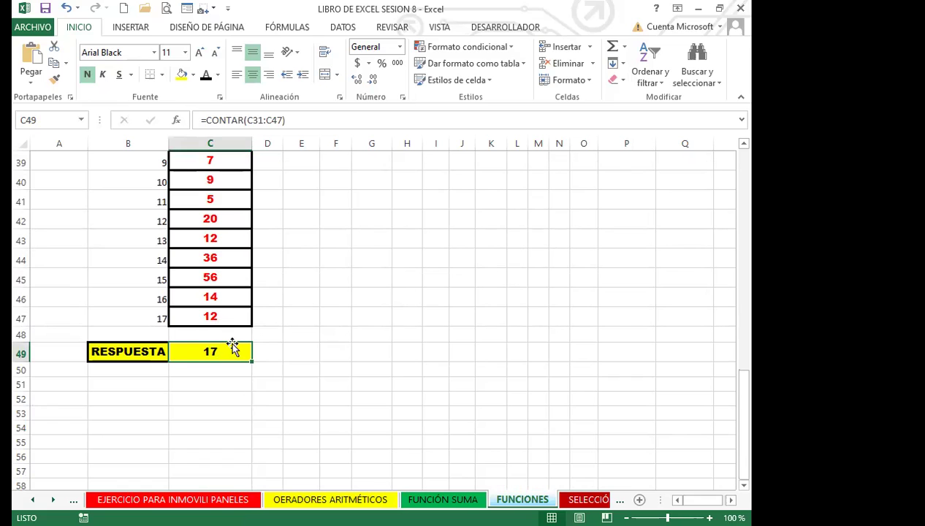
pyautogui.scroll(-1, 234, 341)
pyautogui.scroll(10, 217, 336)
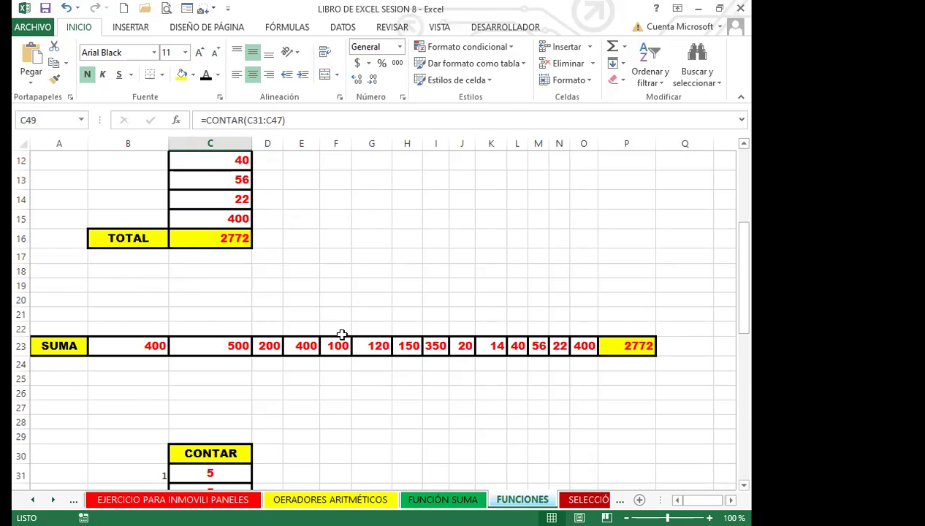
pyautogui.scroll(3, 324, 335)
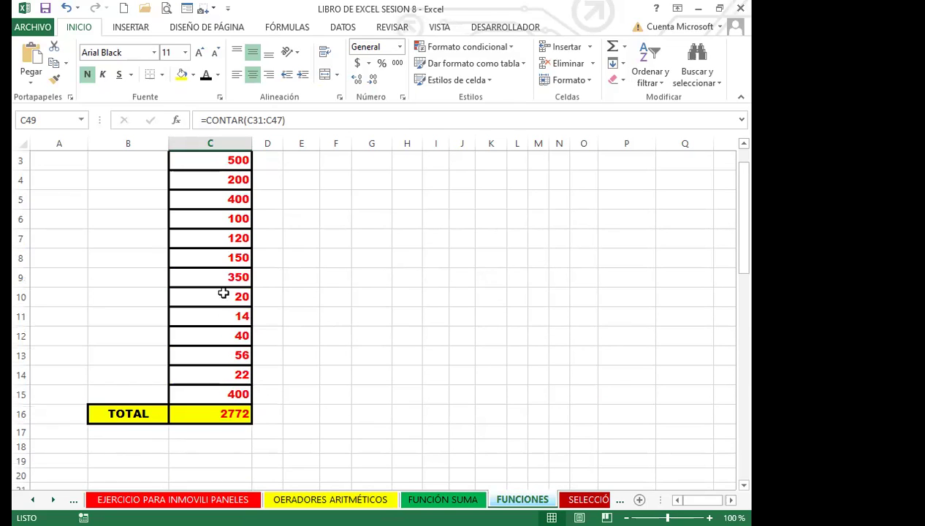
pyautogui.scroll(1, 243, 335)
pyautogui.click(244, 317)
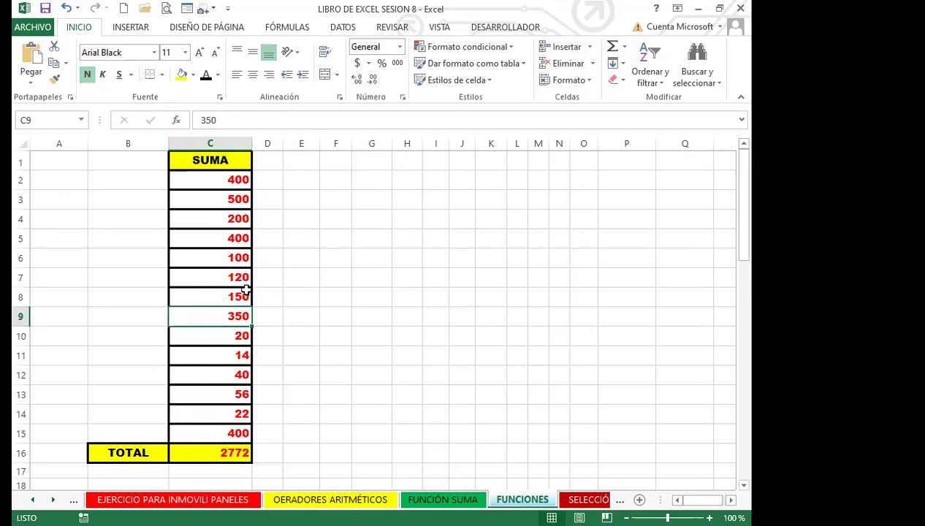
pyautogui.click(341, 374)
pyautogui.click(303, 204)
pyautogui.click(343, 204)
pyautogui.click(374, 201)
pyautogui.click(408, 202)
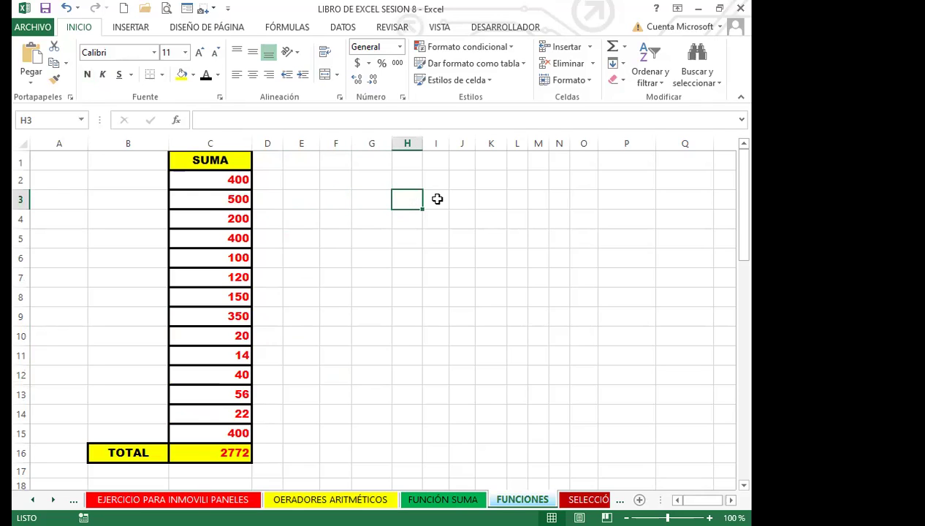
pyautogui.click(514, 200)
pyautogui.click(492, 201)
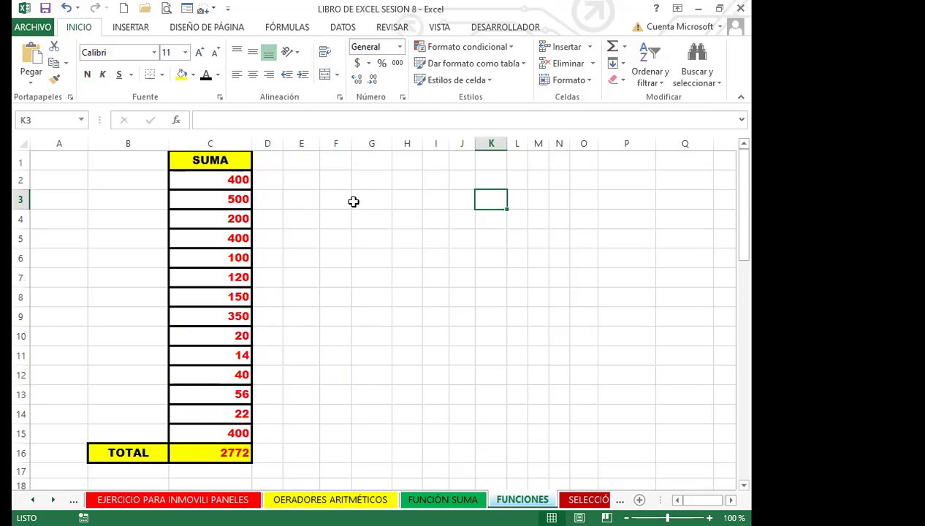
pyautogui.click(456, 255)
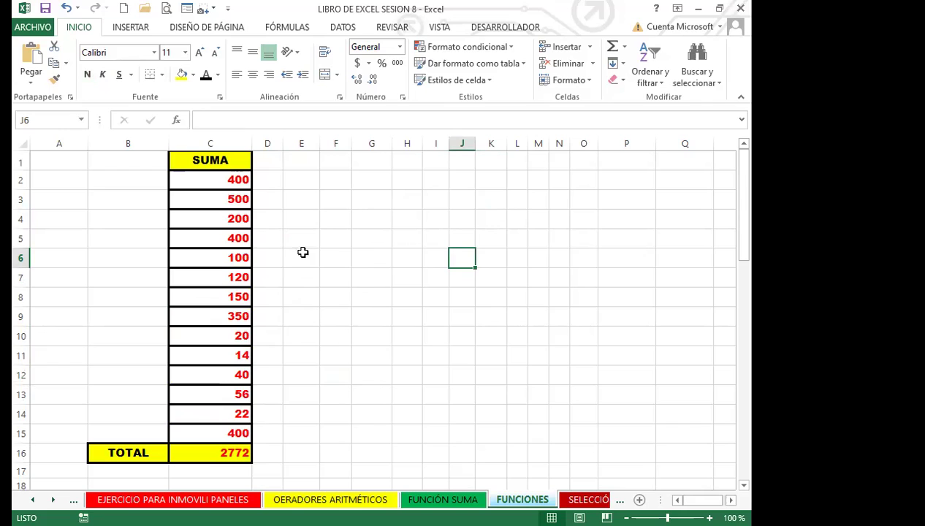
pyautogui.click(206, 236)
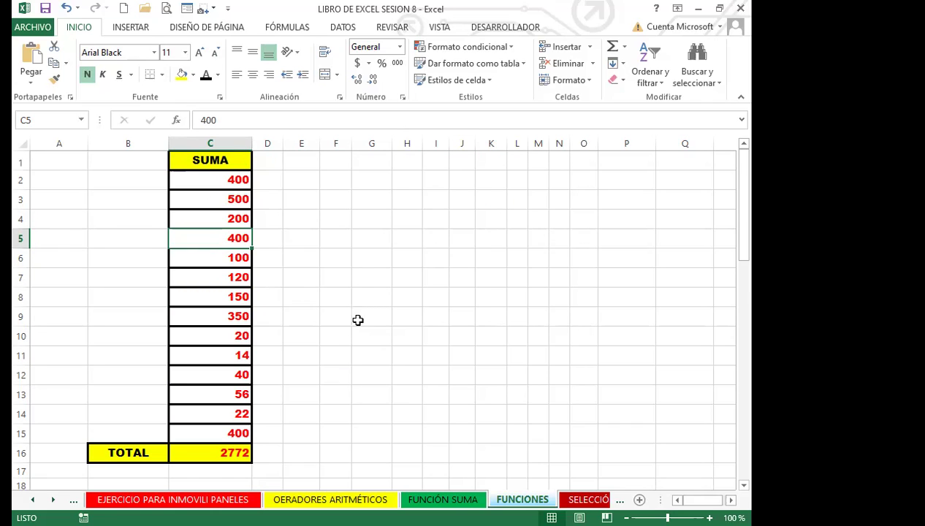
pyautogui.click(380, 255)
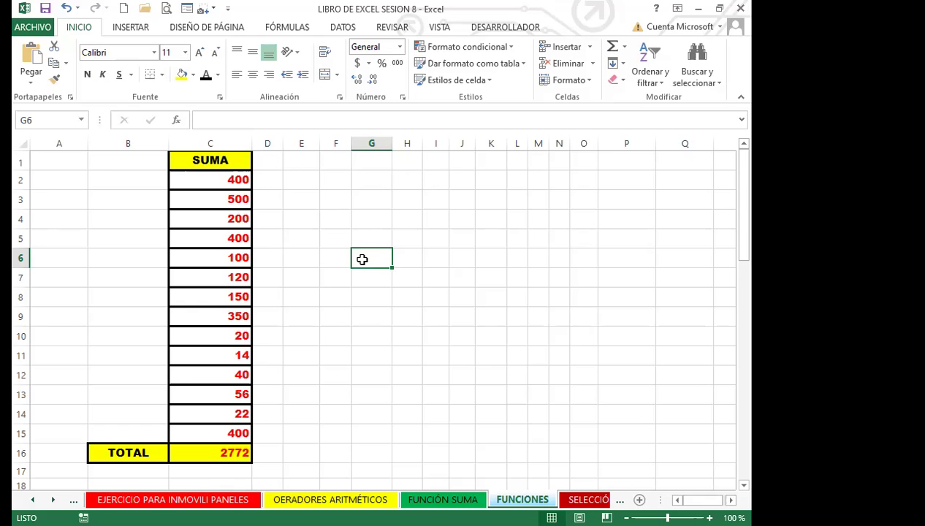
pyautogui.scroll(-5, 347, 336)
pyautogui.click(328, 366)
pyautogui.scroll(-9, 321, 369)
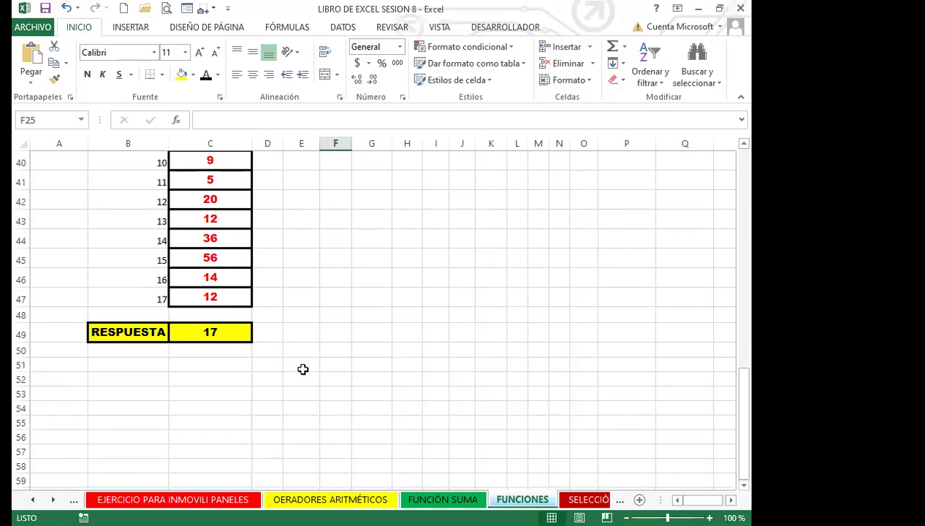
pyautogui.click(230, 365)
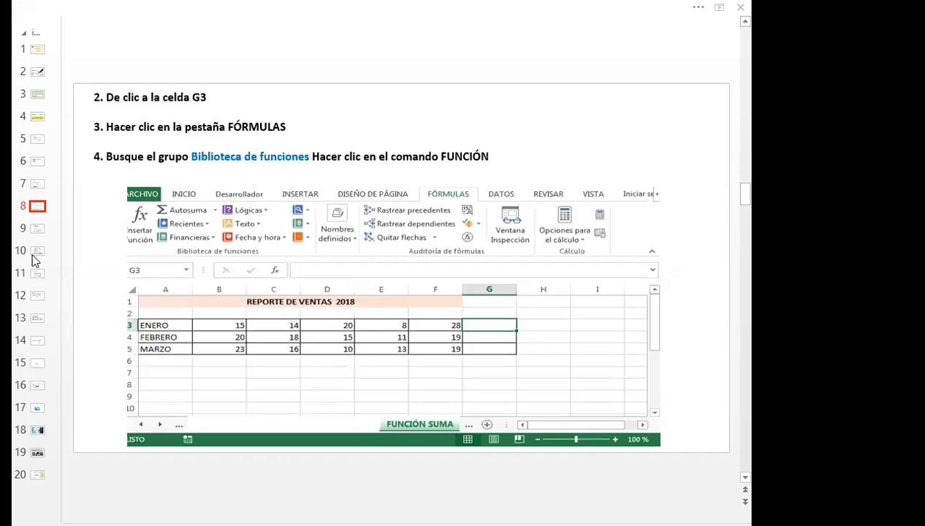
# Browse the session slides onward from slide 8 to slide 15, CELDAS EN BLANCO, and read the example
pyautogui.click(33, 293)
pyautogui.click(35, 322)
pyautogui.click(36, 341)
pyautogui.click(37, 388)
pyautogui.click(174, 315)
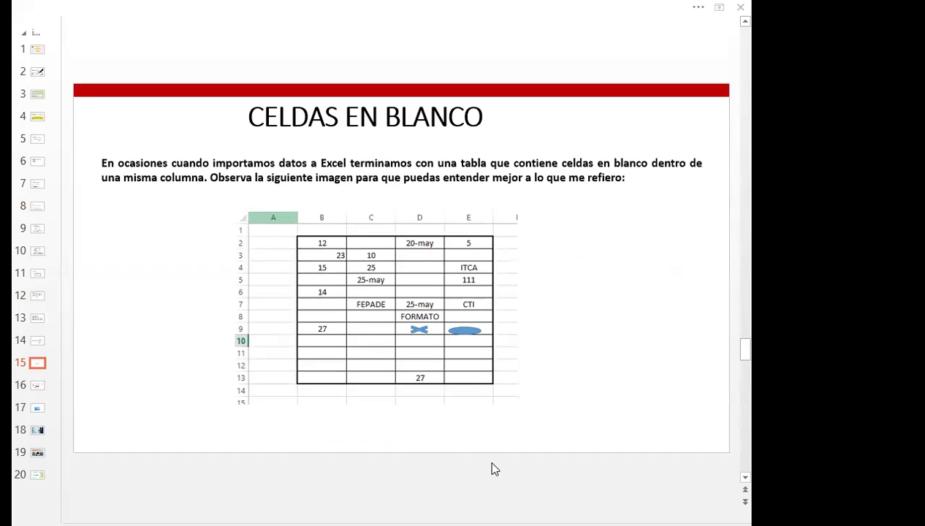
# Switch to Excel and examine the numbers, dates, texts and shapes in table B2:E13 on the SELECCIÓN DE CELDAS EN BLANCO sheet
pyautogui.hotkey('alt', 'Tab')
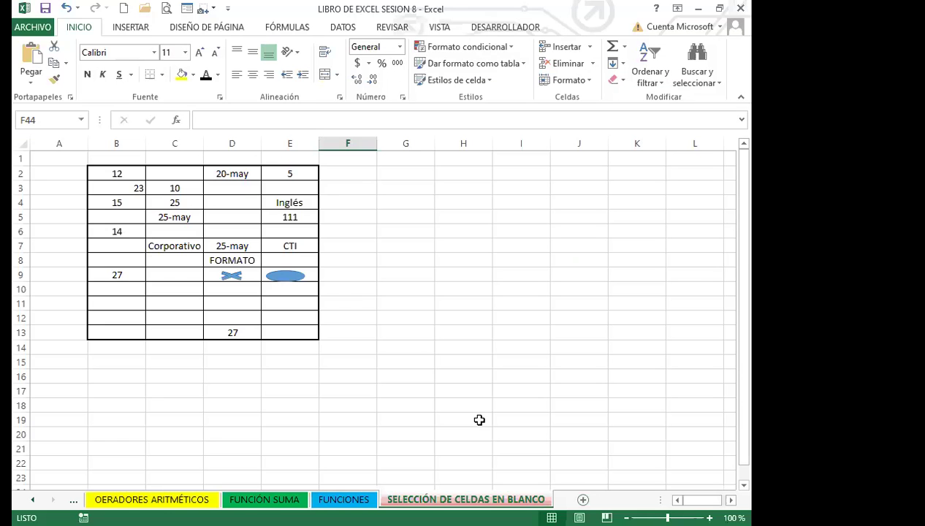
pyautogui.click(122, 177)
pyautogui.click(178, 216)
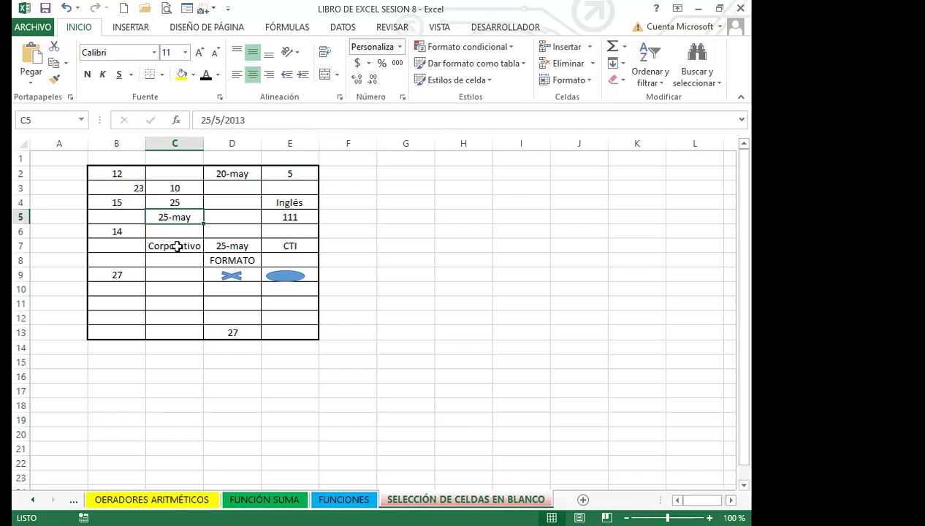
pyautogui.click(173, 242)
pyautogui.moveTo(283, 276); pyautogui.dragTo(286, 273)
pyautogui.click(231, 275)
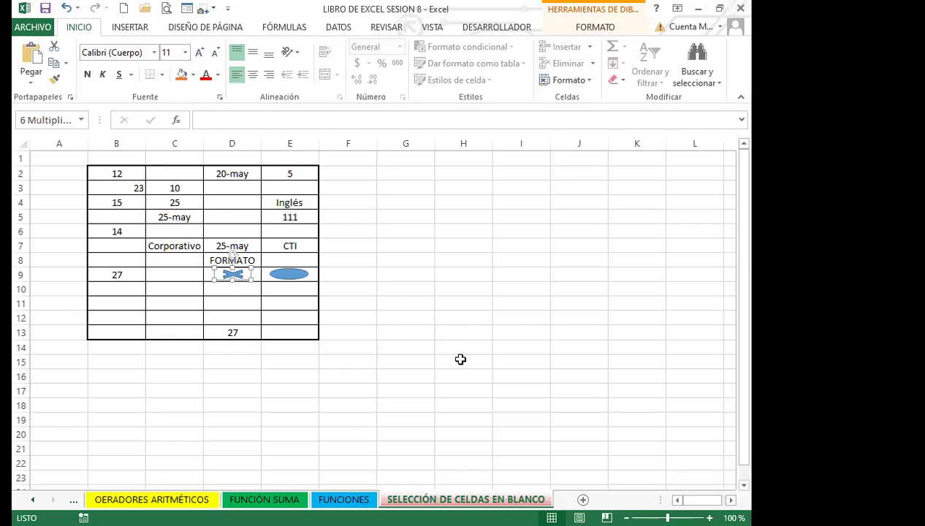
# Try to build a multiple selection of the table's blank cells one by one from row 2 to row 12, and clear it
pyautogui.click(162, 176)
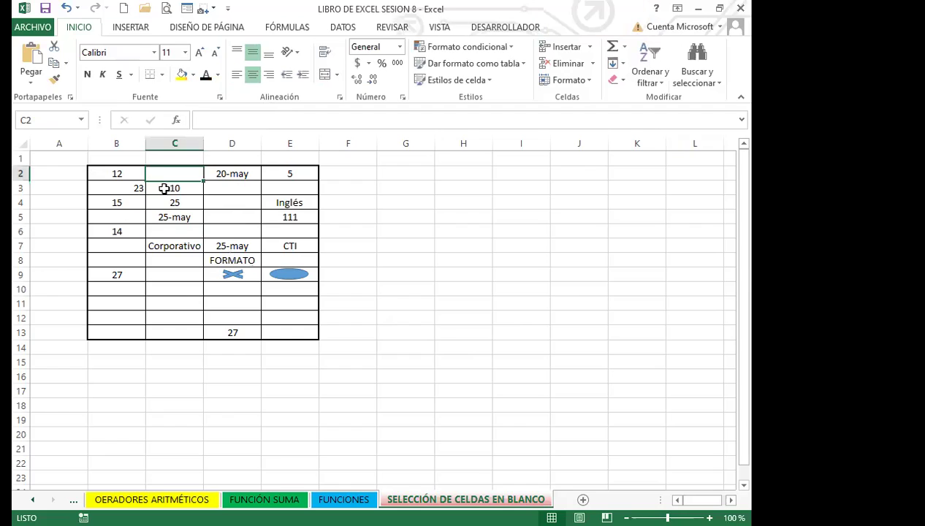
pyautogui.keyDown('ctrl'); pyautogui.click(130, 218); pyautogui.keyUp('ctrl')
pyautogui.keyDown('ctrl'); pyautogui.click(157, 232); pyautogui.keyUp('ctrl')
pyautogui.keyDown('ctrl'); pyautogui.click(213, 232); pyautogui.keyUp('ctrl')
pyautogui.keyDown('ctrl'); pyautogui.click(221, 218); pyautogui.keyUp('ctrl')
pyautogui.keyDown('ctrl'); pyautogui.click(223, 204); pyautogui.keyUp('ctrl')
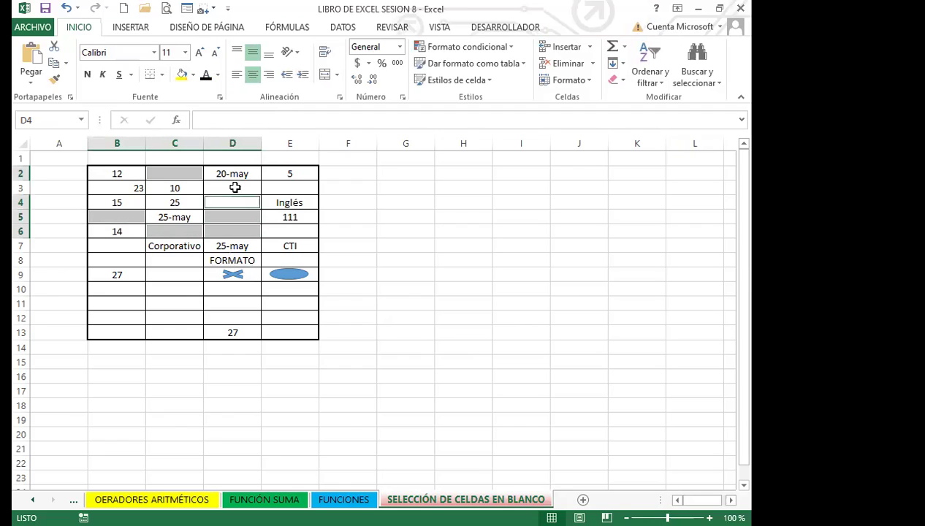
pyautogui.keyDown('ctrl'); pyautogui.click(233, 187); pyautogui.keyUp('ctrl')
pyautogui.keyDown('ctrl'); pyautogui.click(275, 188); pyautogui.keyUp('ctrl')
pyautogui.keyDown('ctrl'); pyautogui.click(277, 230); pyautogui.keyUp('ctrl')
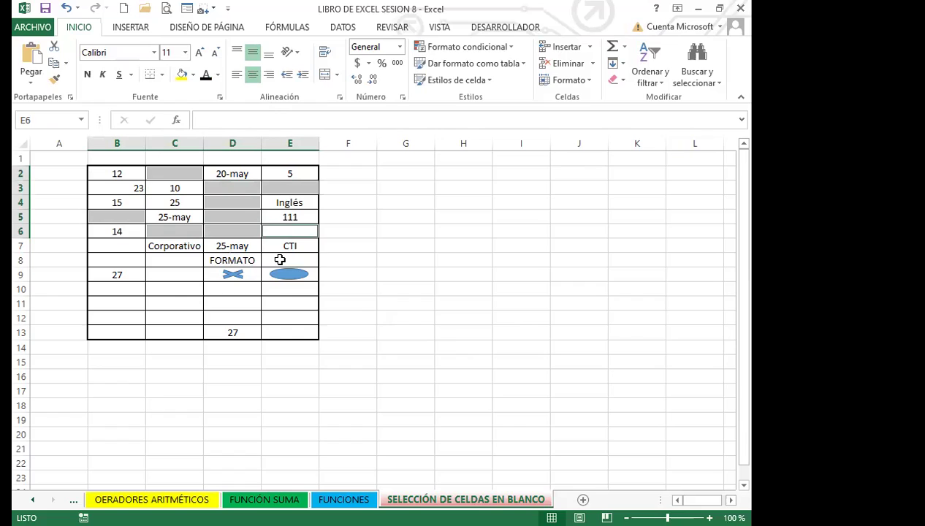
pyautogui.keyDown('ctrl'); pyautogui.click(278, 258); pyautogui.keyUp('ctrl')
pyautogui.keyDown('ctrl'); pyautogui.click(276, 290); pyautogui.keyUp('ctrl')
pyautogui.keyDown('ctrl'); pyautogui.click(283, 304); pyautogui.keyUp('ctrl')
pyautogui.keyDown('ctrl'); pyautogui.click(287, 317); pyautogui.keyUp('ctrl')
pyautogui.keyDown('ctrl'); pyautogui.click(239, 303); pyautogui.keyUp('ctrl')
pyautogui.keyDown('ctrl'); pyautogui.click(192, 303); pyautogui.keyUp('ctrl')
pyautogui.keyDown('ctrl'); pyautogui.click(181, 317); pyautogui.keyUp('ctrl')
pyautogui.keyDown('ctrl'); pyautogui.click(125, 314); pyautogui.keyUp('ctrl')
pyautogui.keyDown('ctrl'); pyautogui.click(120, 303); pyautogui.keyUp('ctrl')
pyautogui.keyDown('ctrl'); pyautogui.click(162, 287); pyautogui.keyUp('ctrl')
pyautogui.keyDown('ctrl'); pyautogui.click(168, 274); pyautogui.keyUp('ctrl')
pyautogui.keyDown('ctrl'); pyautogui.click(102, 260); pyautogui.keyUp('ctrl')
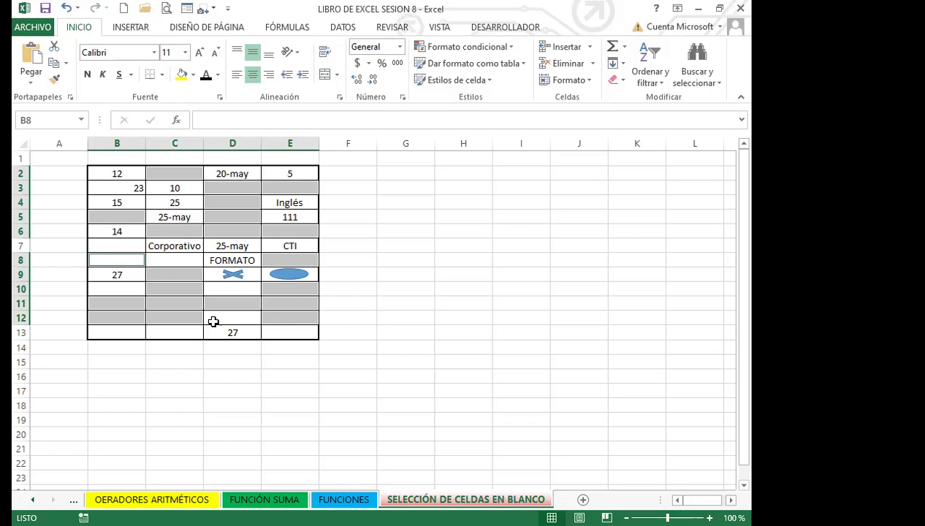
pyautogui.click(168, 301)
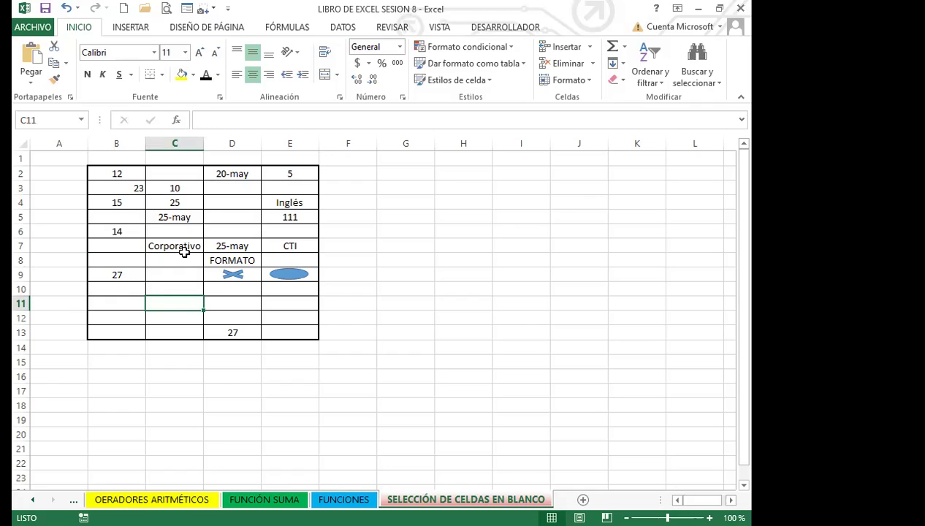
# Select the whole table B2:E13 and release the selection
pyautogui.moveTo(116, 174); pyautogui.dragTo(291, 347)
pyautogui.moveTo(117, 173); pyautogui.dragTo(305, 331)
pyautogui.click(233, 306)
# Examine the cross in D9 and the ellipse in E9 by selecting each shape and comparing them with the table cells
pyautogui.click(240, 274)
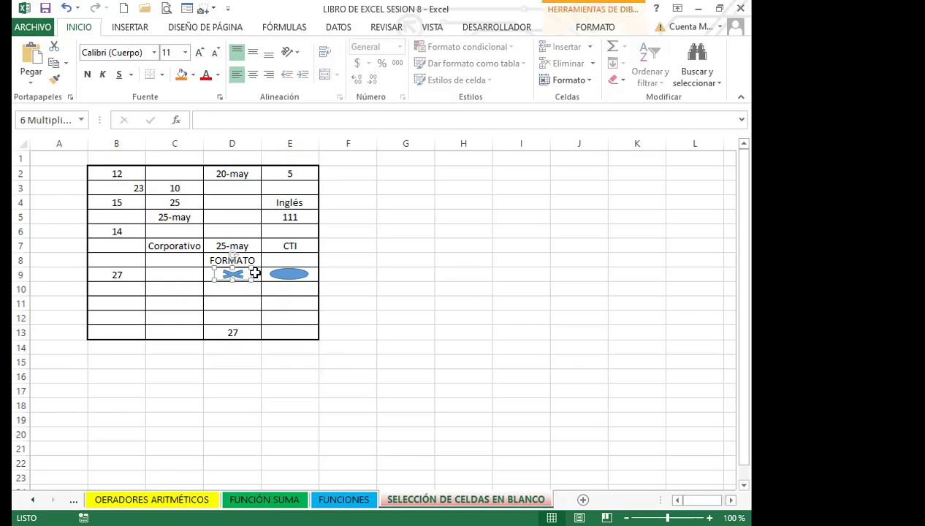
pyautogui.click(278, 274)
pyautogui.click(236, 275)
pyautogui.click(283, 273)
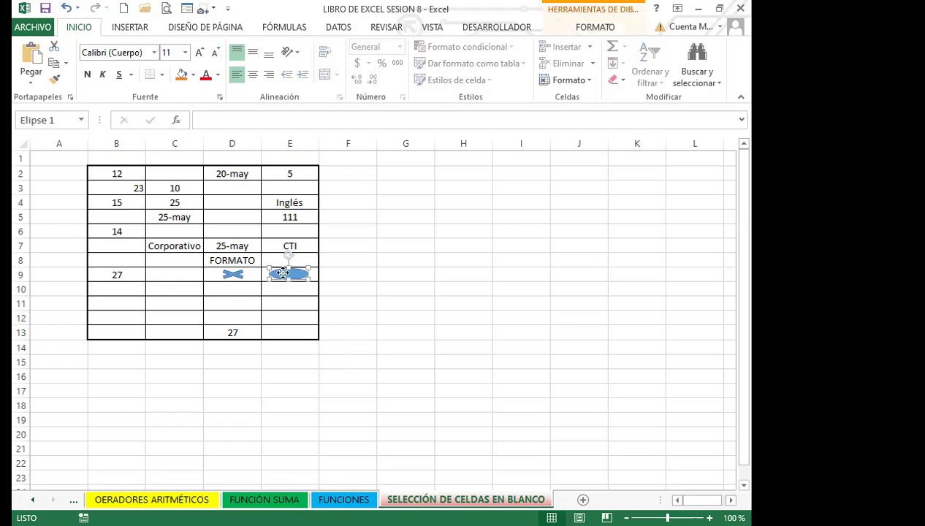
pyautogui.click(235, 274)
pyautogui.click(285, 274)
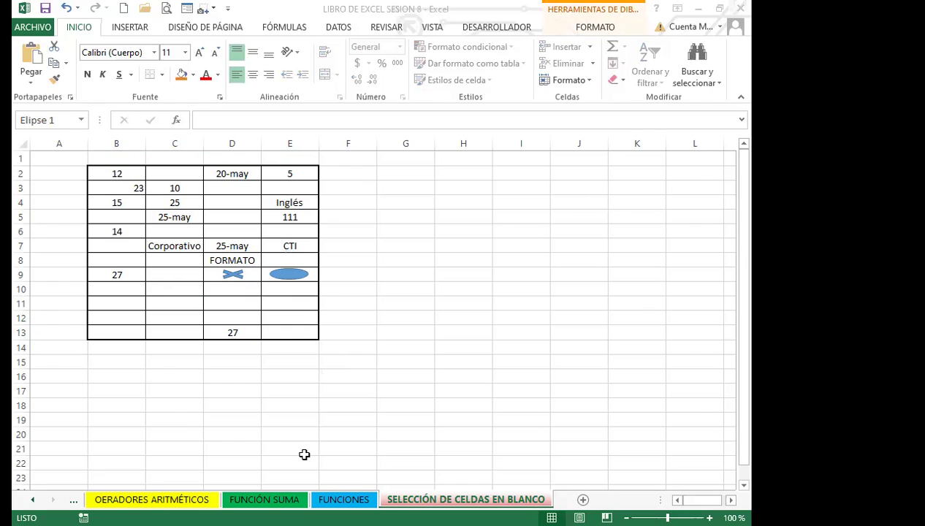
pyautogui.click(232, 275)
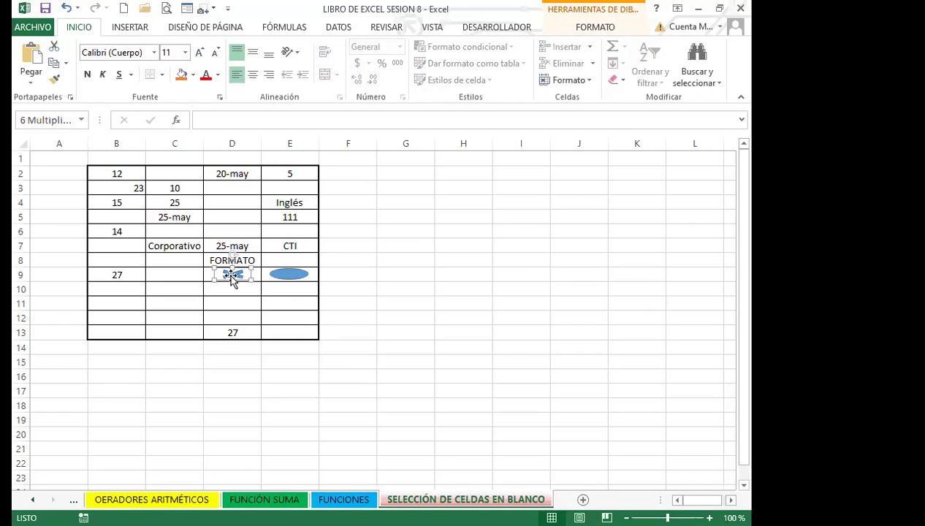
pyautogui.click(272, 275)
pyautogui.click(232, 276)
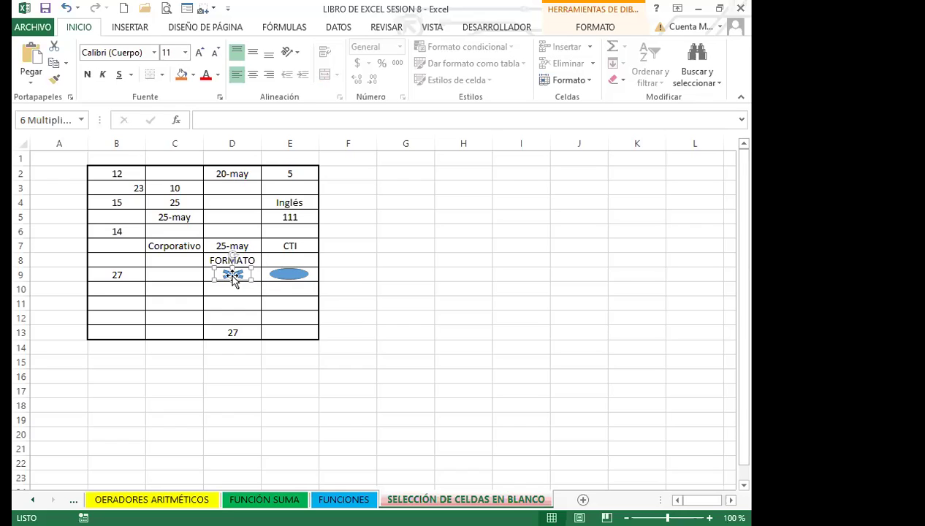
pyautogui.click(124, 175)
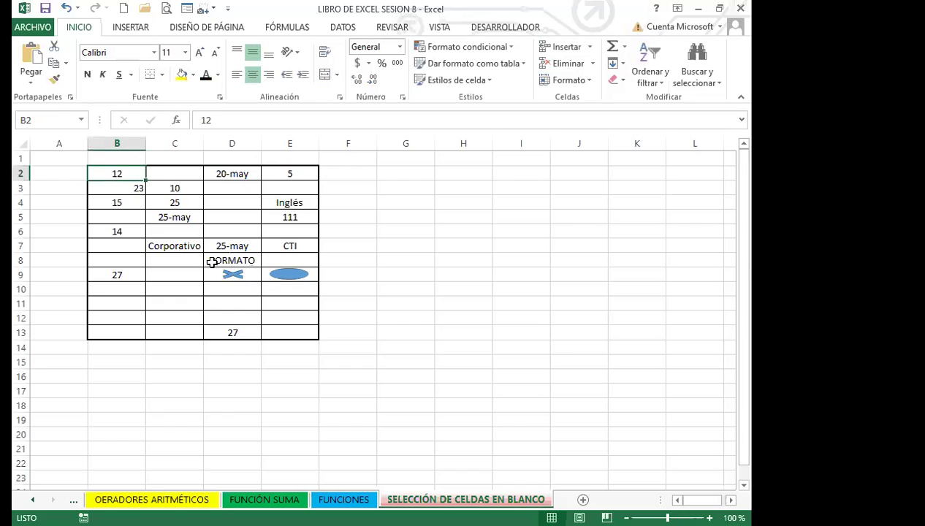
pyautogui.moveTo(231, 276)
pyautogui.mouseDown()
pyautogui.moveTo(413, 347)
pyautogui.moveTo(326, 392)
pyautogui.moveTo(463, 246)
pyautogui.moveTo(384, 166)
pyautogui.moveTo(190, 217)
pyautogui.moveTo(218, 307)
pyautogui.moveTo(229, 263)
pyautogui.moveTo(231, 275)
pyautogui.mouseUp()
pyautogui.click(279, 273)
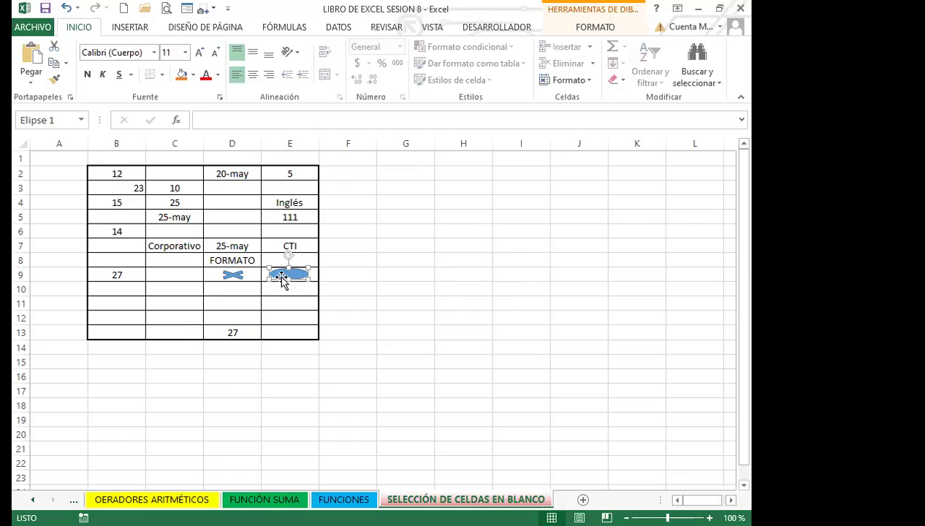
pyautogui.click(299, 309)
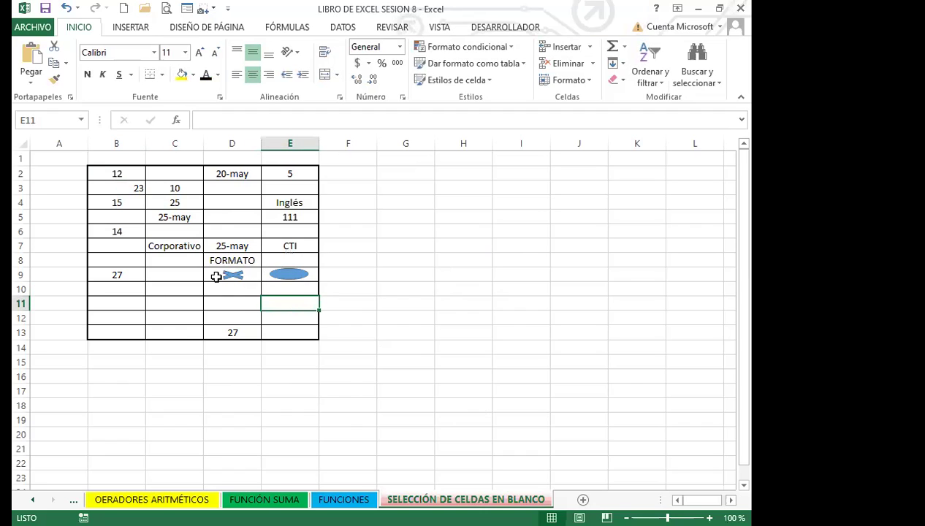
# Select only the blank cells of table B2:E13 using Go To Special (Ir a Especial) with the Celdas en blanco option
pyautogui.click(293, 275)
pyautogui.click(186, 277)
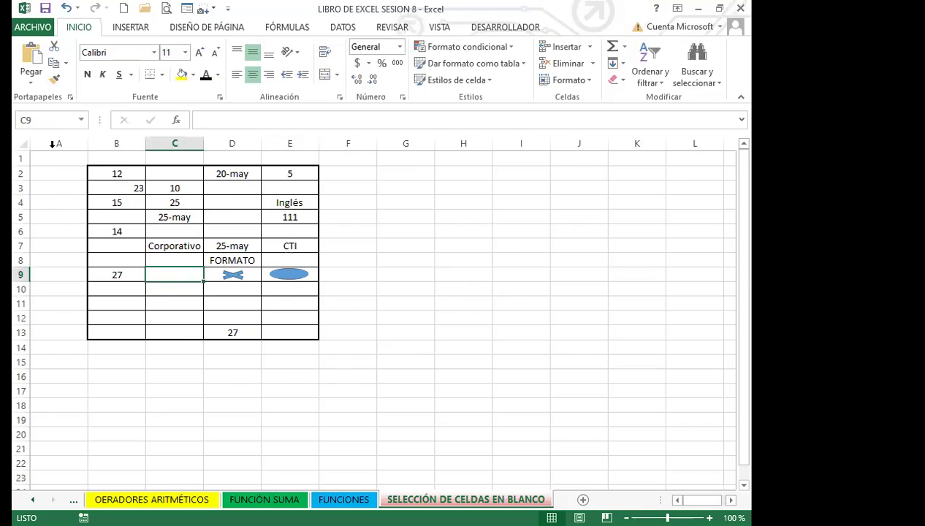
pyautogui.click(137, 175)
pyautogui.moveTo(137, 175); pyautogui.dragTo(293, 328)
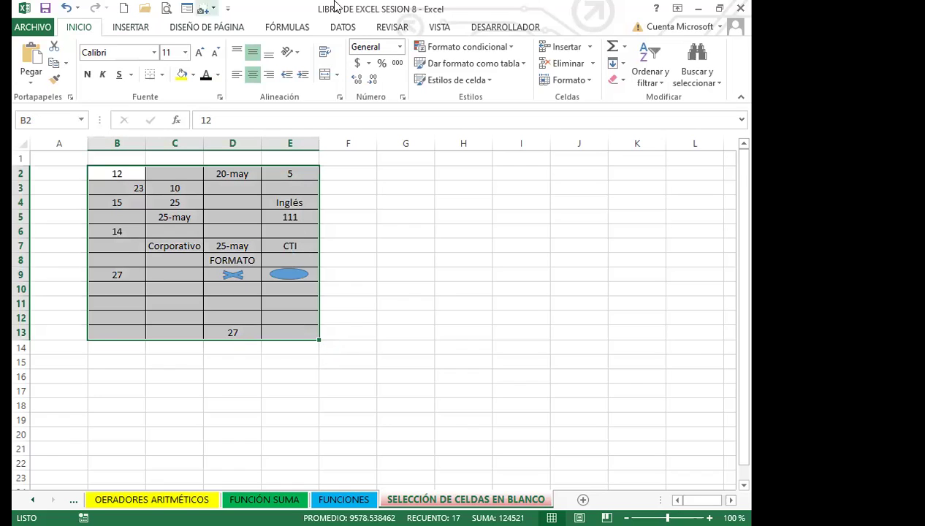
pyautogui.click(716, 83)
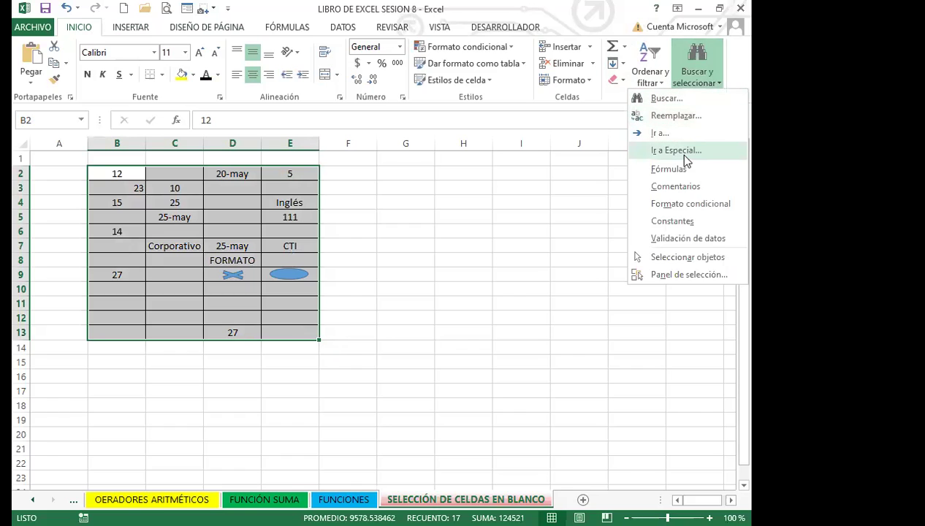
pyautogui.press('Return')
pyautogui.click(320, 334)
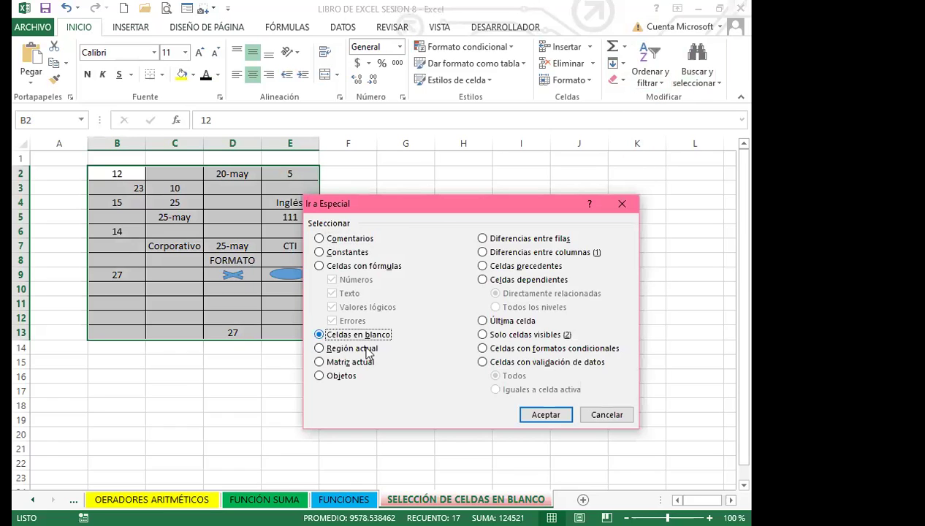
pyautogui.click(543, 414)
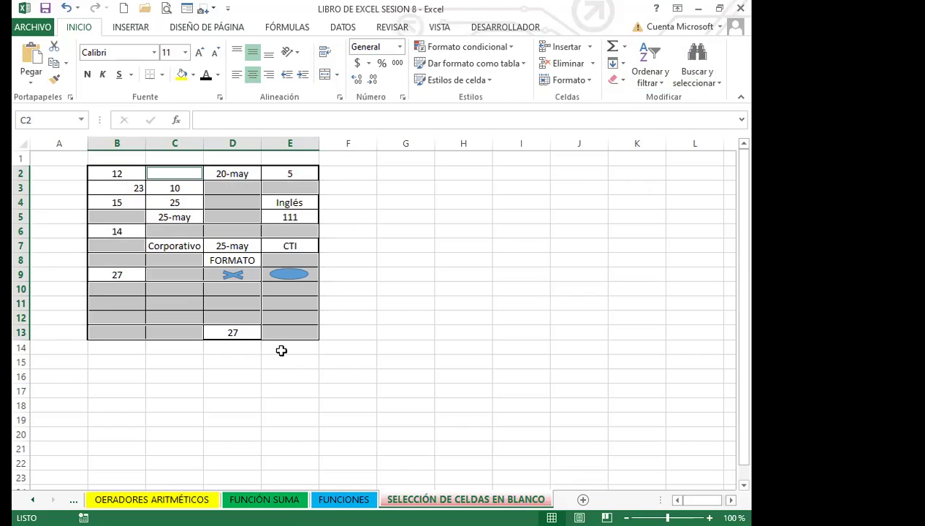
# Fill all the selected blank cells of the table at once with the person's short first name in capitals
pyautogui.write('VAEN')
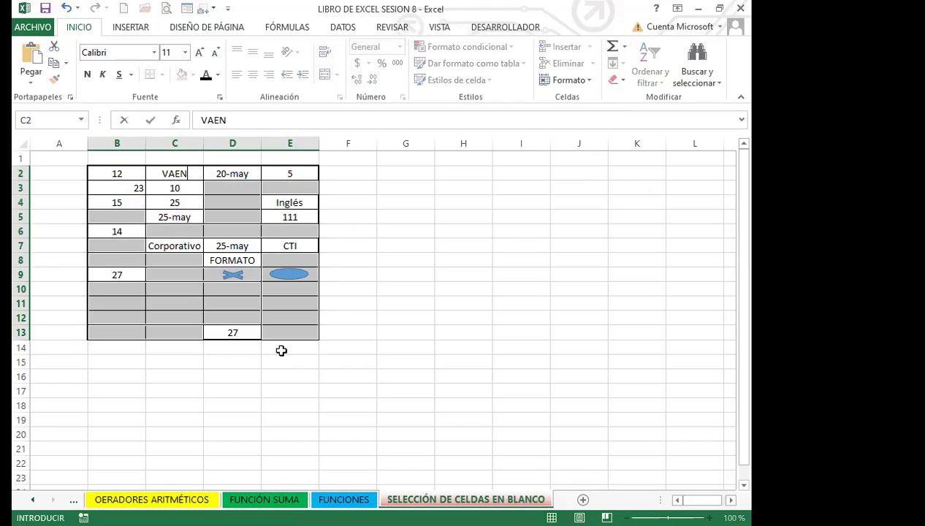
pyautogui.press('BackSpace')
pyautogui.press('BackSpace')
pyautogui.write('NE')
pyautogui.hotkey('ctrl', 'Return')
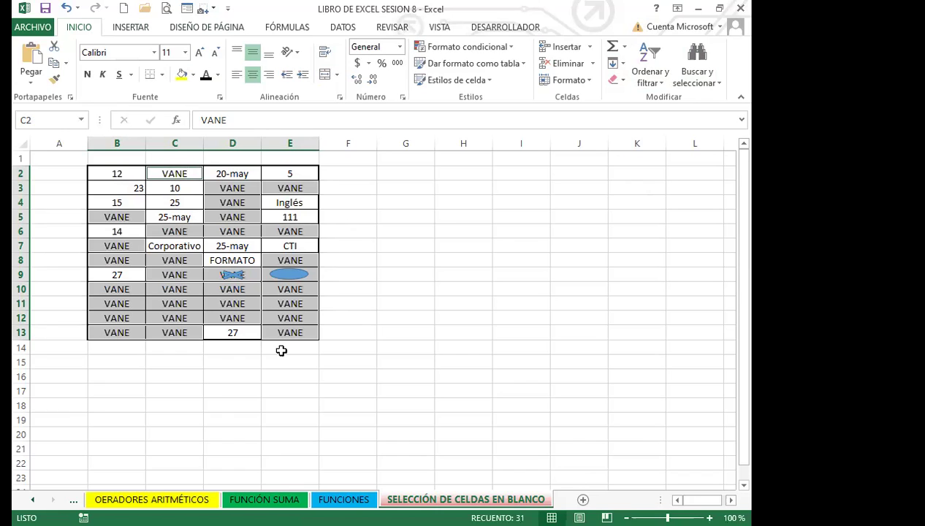